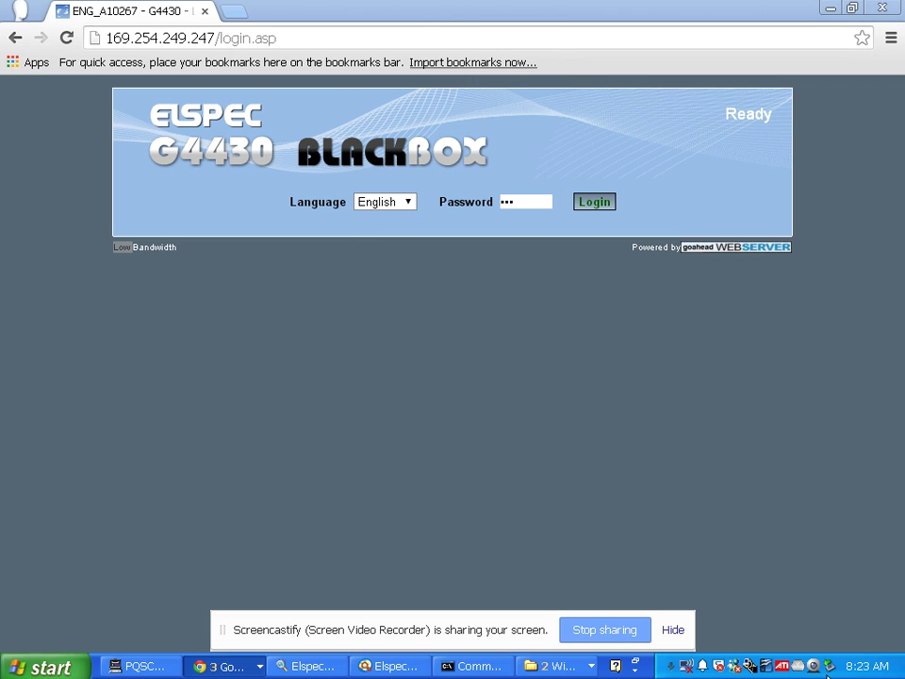
- Switch from the Chrome device login page to PQSCADA Management Studio
{"action": "mouse_move", "coordinate": [867, 668]}
{"action": "left_click", "coordinate": [142, 668]}
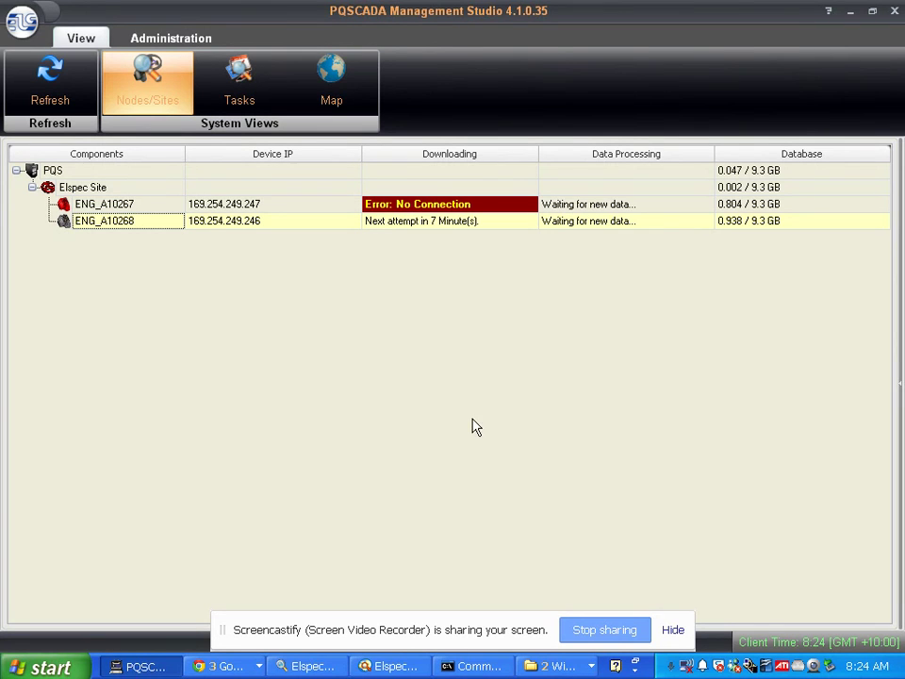
- Bring Elspec Investigator's Trend 1 charts for ENG_A10268 and ENG_A10267 to the front
{"action": "left_click", "coordinate": [301, 667]}
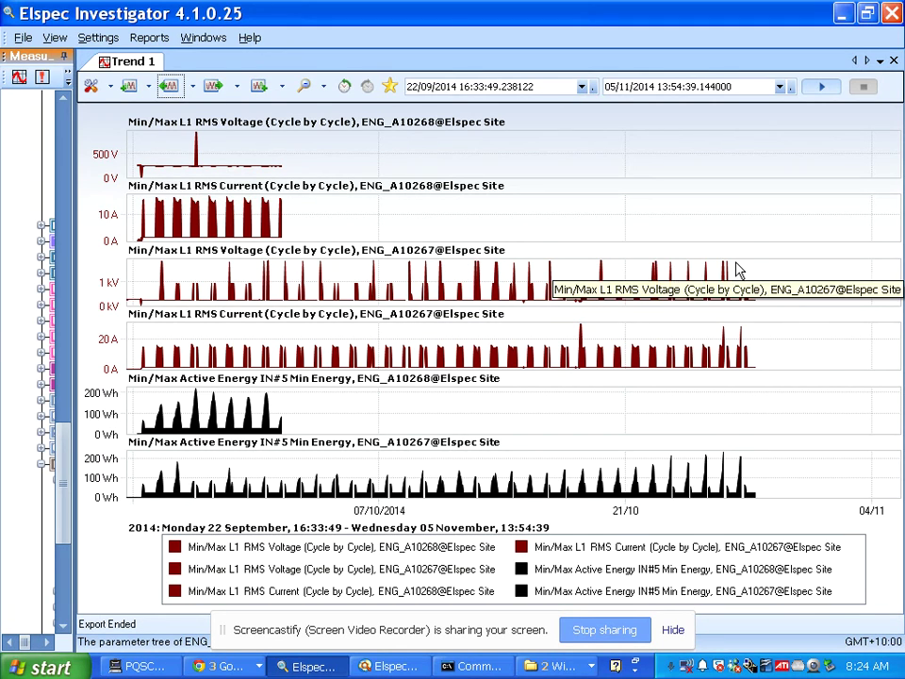
- Open the November 2014 calendar for the trend's end time
{"action": "left_click", "coordinate": [781, 88]}
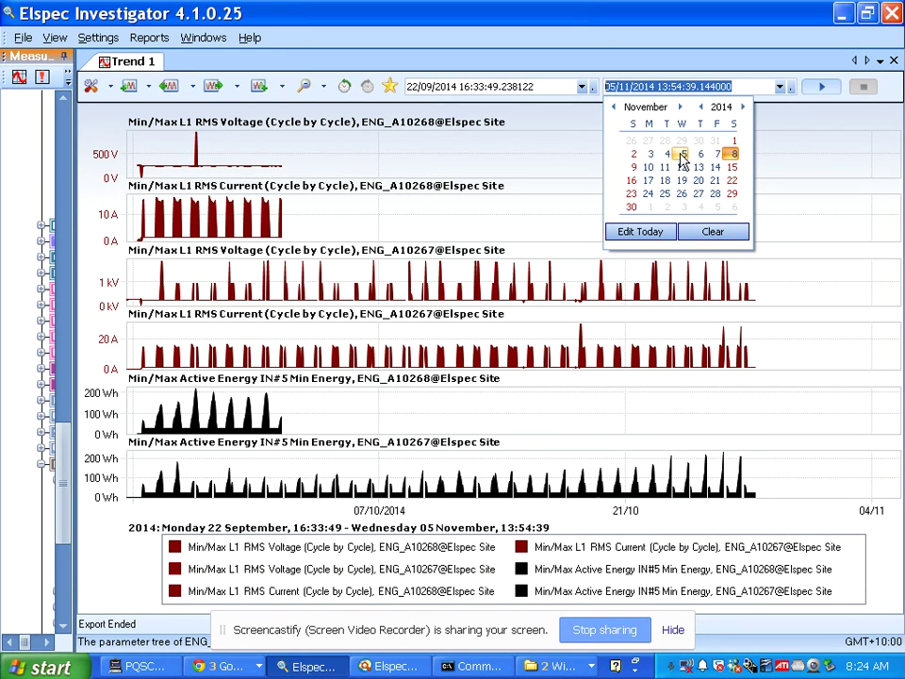
- Set the end date to 08/11/2014 and re-query the trend charts
{"action": "left_click", "coordinate": [733, 154]}
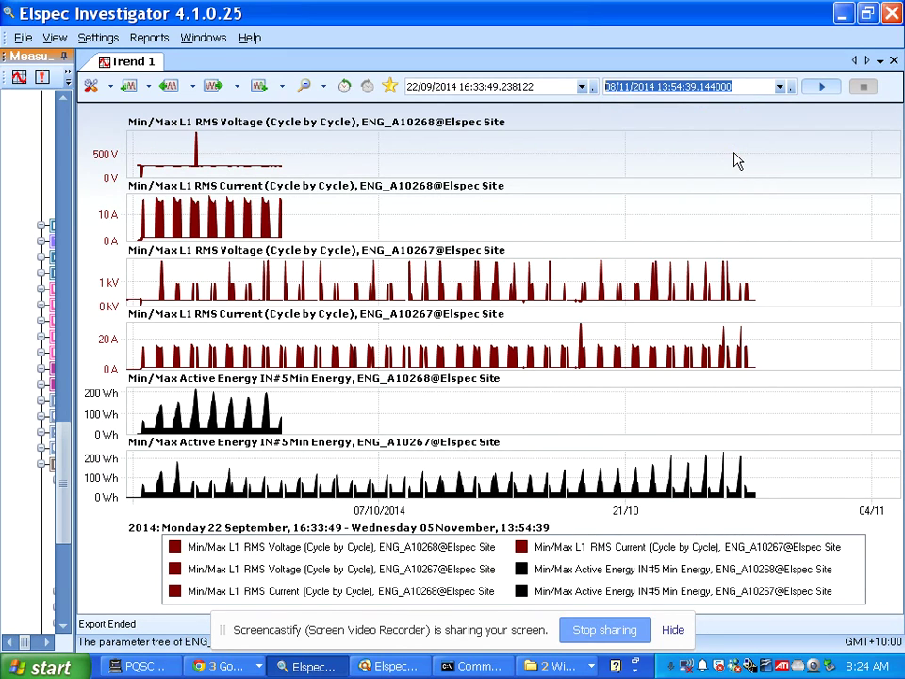
{"action": "left_click", "coordinate": [822, 91]}
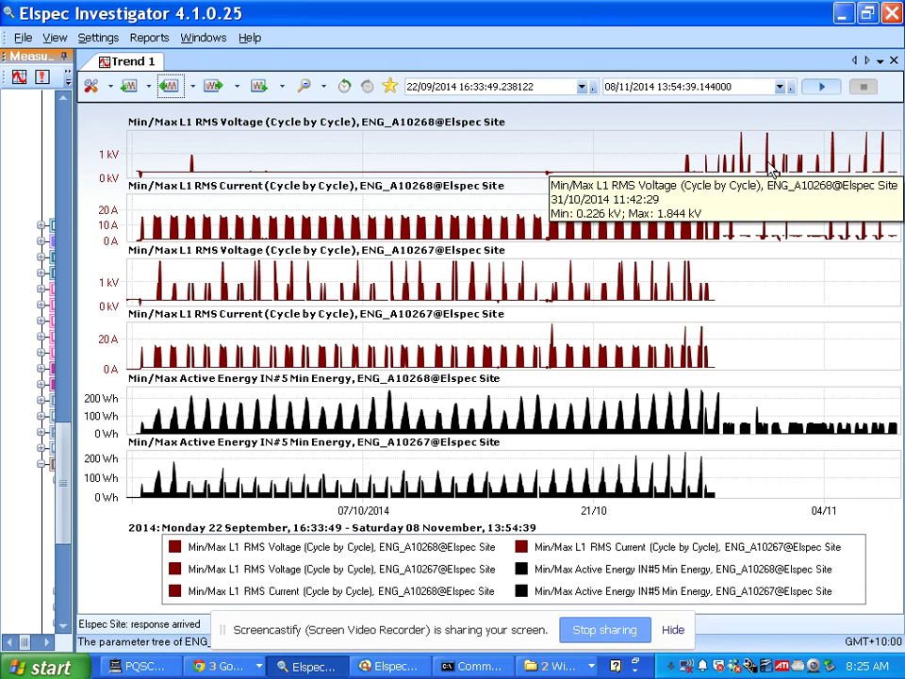
{"action": "mouse_move", "coordinate": [766, 222]}
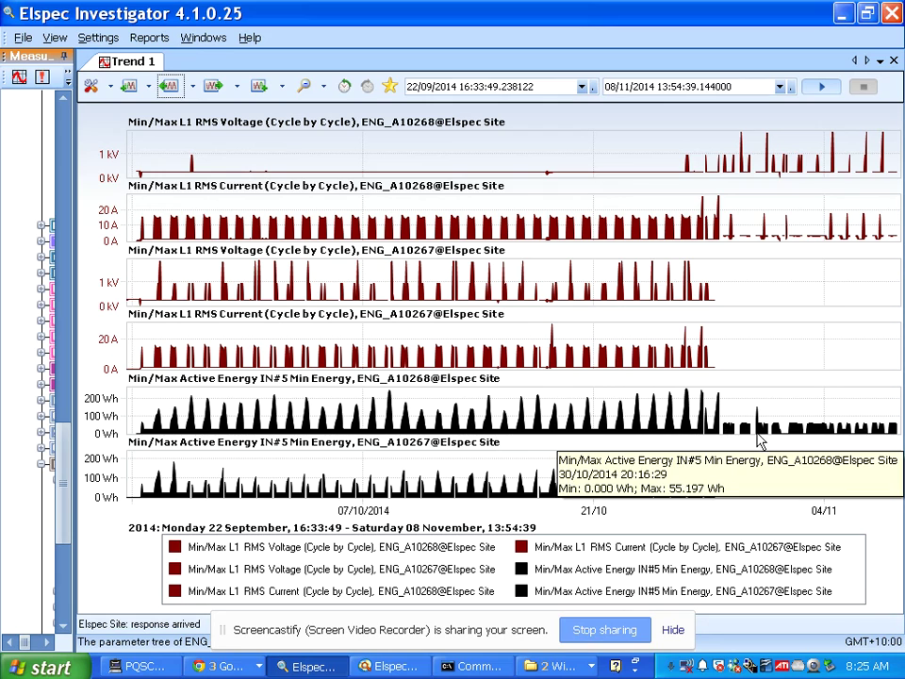
{"action": "mouse_move", "coordinate": [763, 444]}
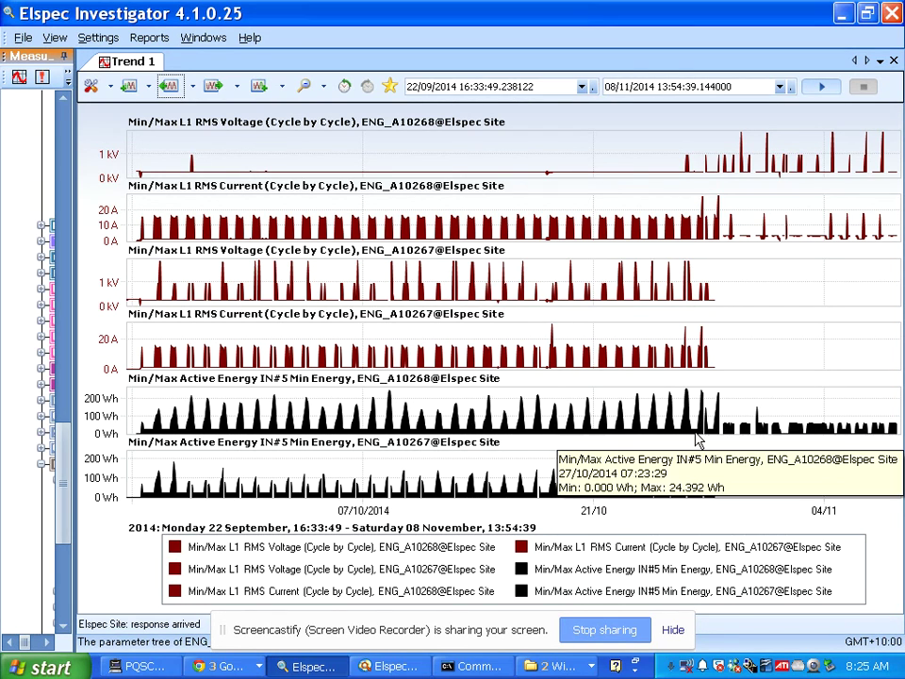
{"action": "mouse_move", "coordinate": [712, 443]}
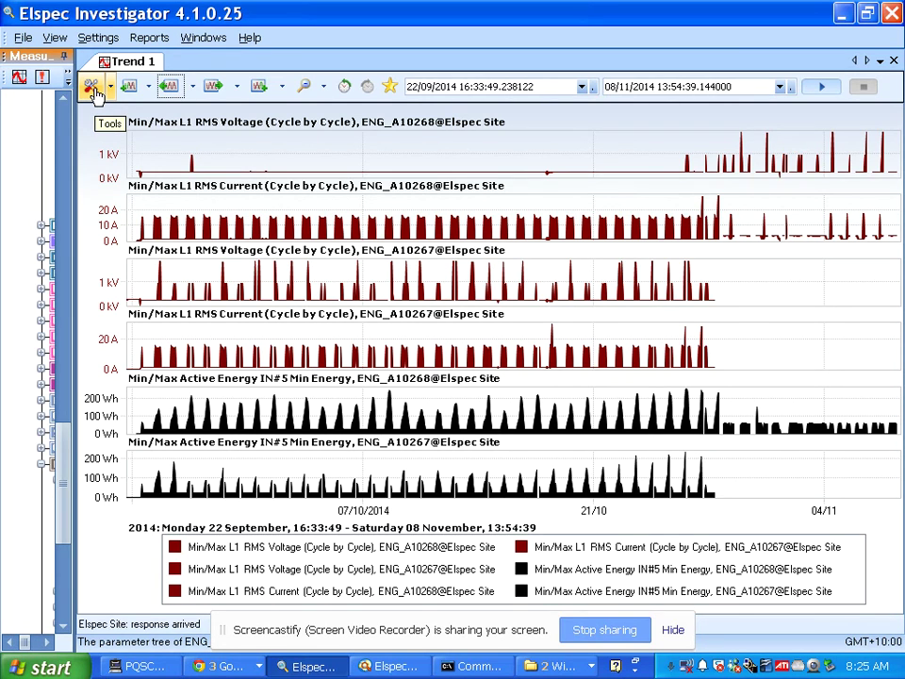
- Export the trend data as Excel XML Spreadsheet (Application), unticking the Min request value
{"action": "left_click", "coordinate": [112, 88]}
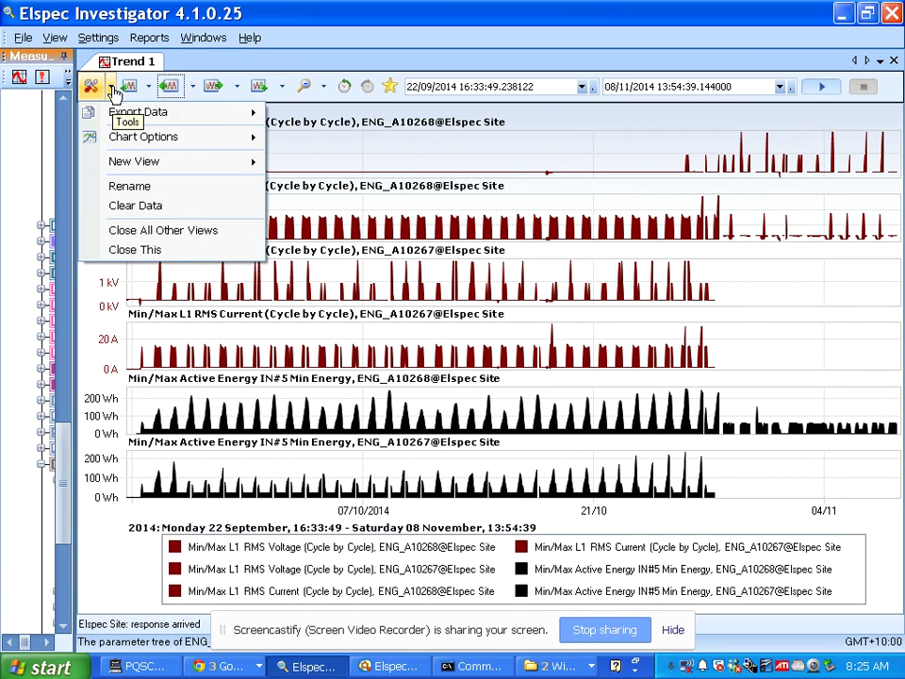
{"action": "mouse_move", "coordinate": [182, 115]}
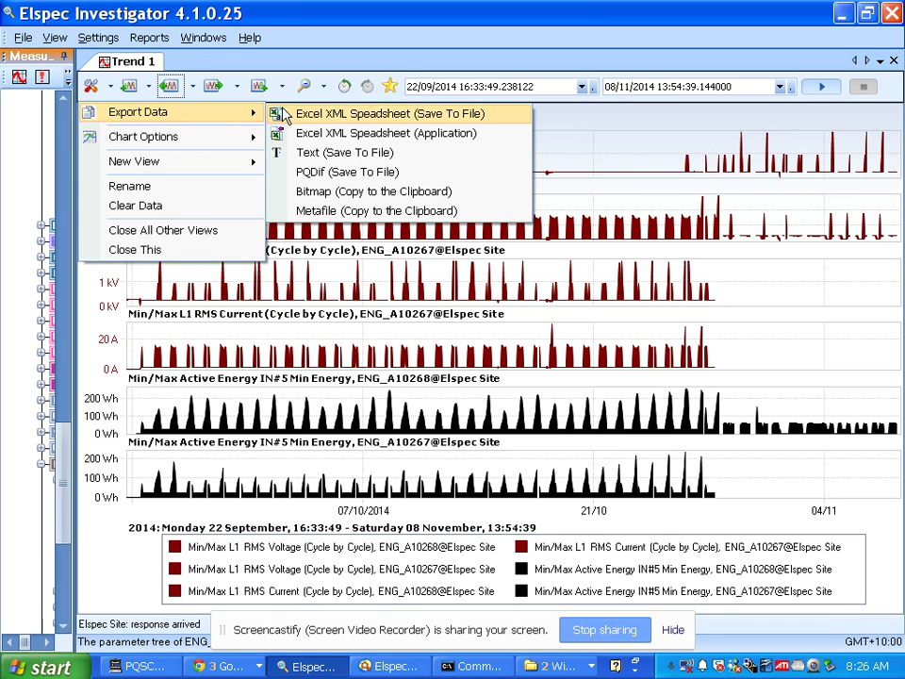
{"action": "left_click", "coordinate": [300, 134]}
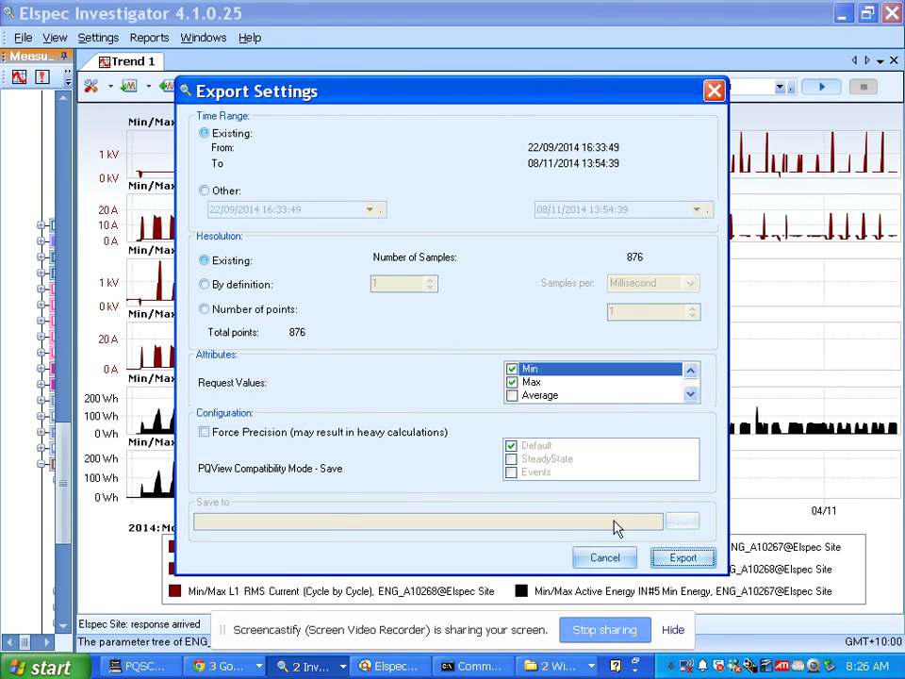
{"action": "left_click", "coordinate": [665, 561]}
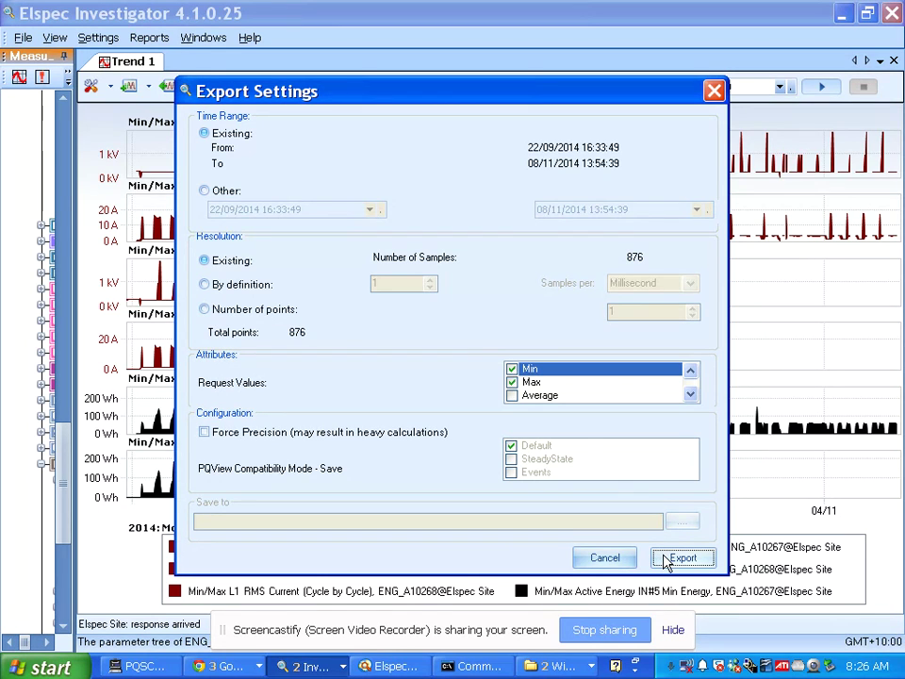
{"action": "left_click", "coordinate": [517, 369]}
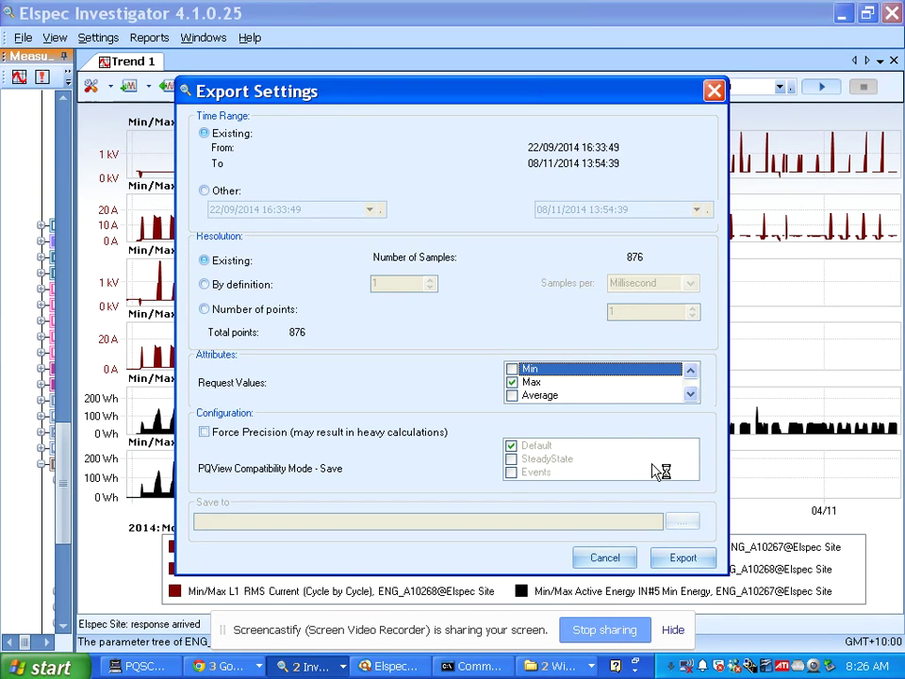
{"action": "left_click", "coordinate": [682, 557]}
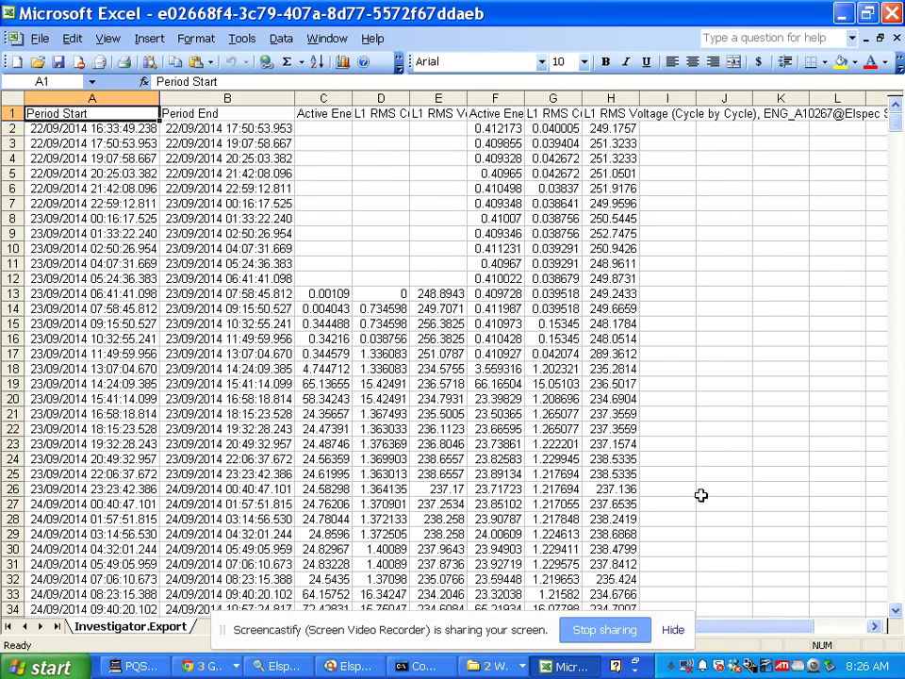
- Autofit all columns, turn on wrap text for row 1, then set every column to width 21.57
{"action": "left_click", "coordinate": [7, 97]}
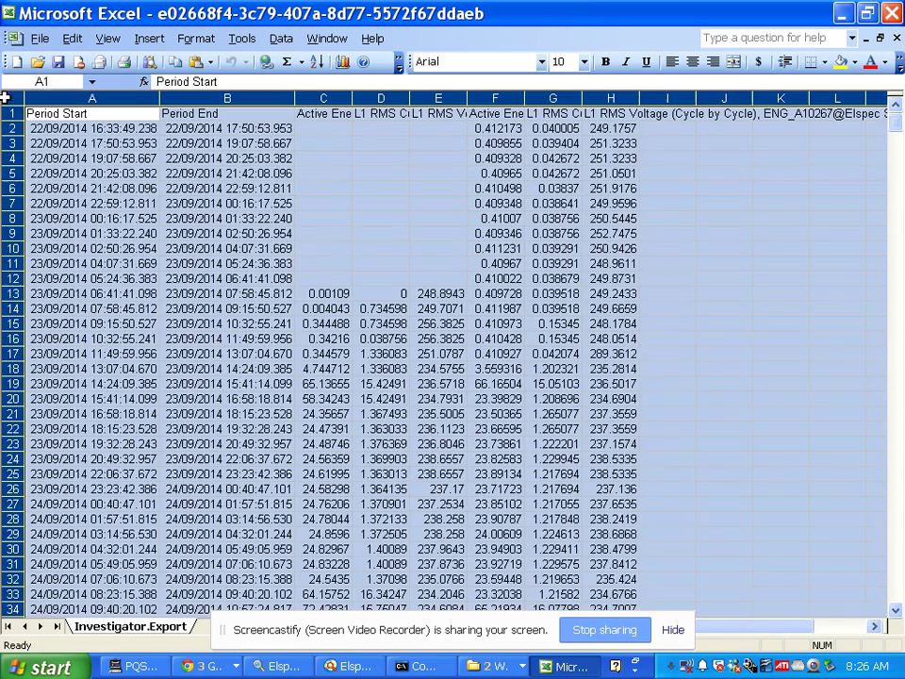
{"action": "double_click", "coordinate": [158, 99]}
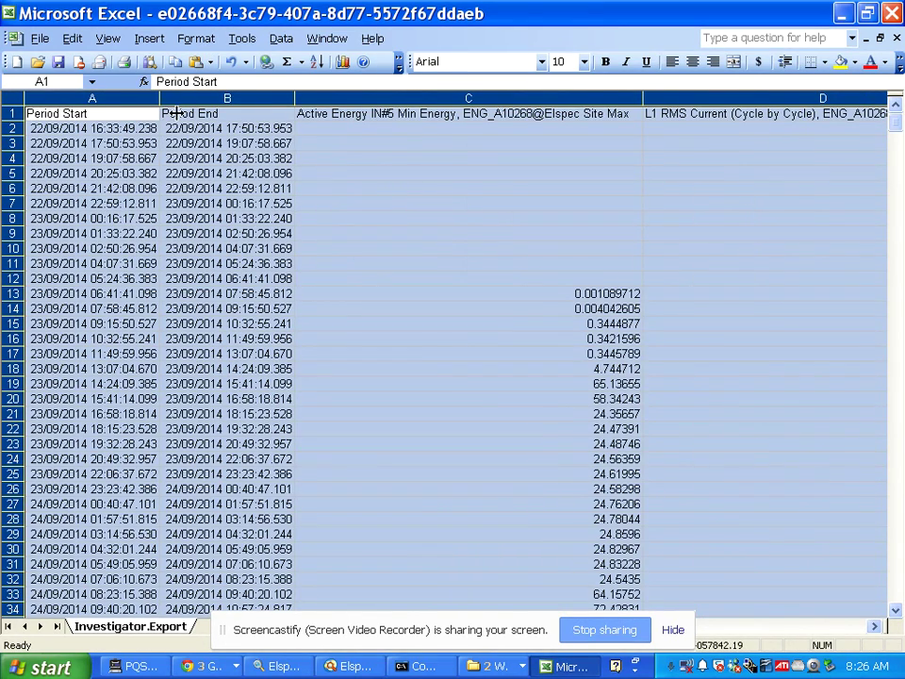
{"action": "left_click", "coordinate": [8, 114]}
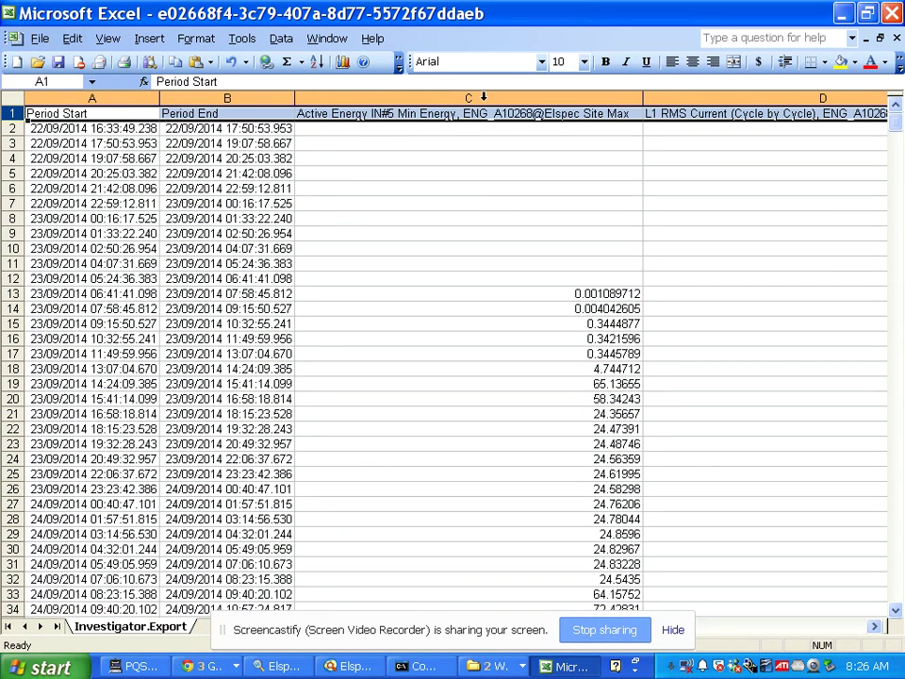
{"action": "left_click", "coordinate": [198, 39]}
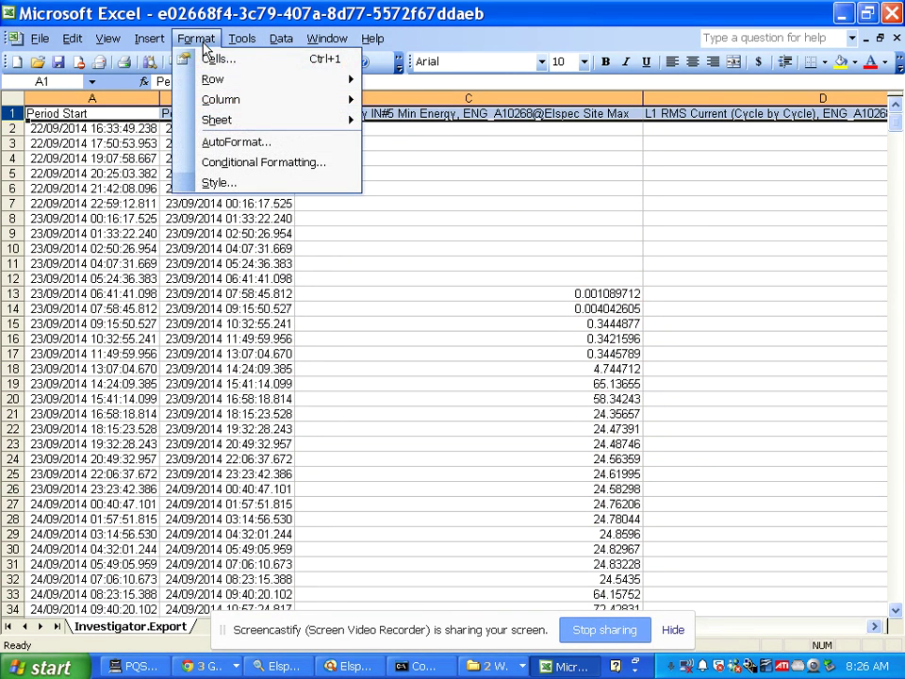
{"action": "left_click", "coordinate": [215, 59]}
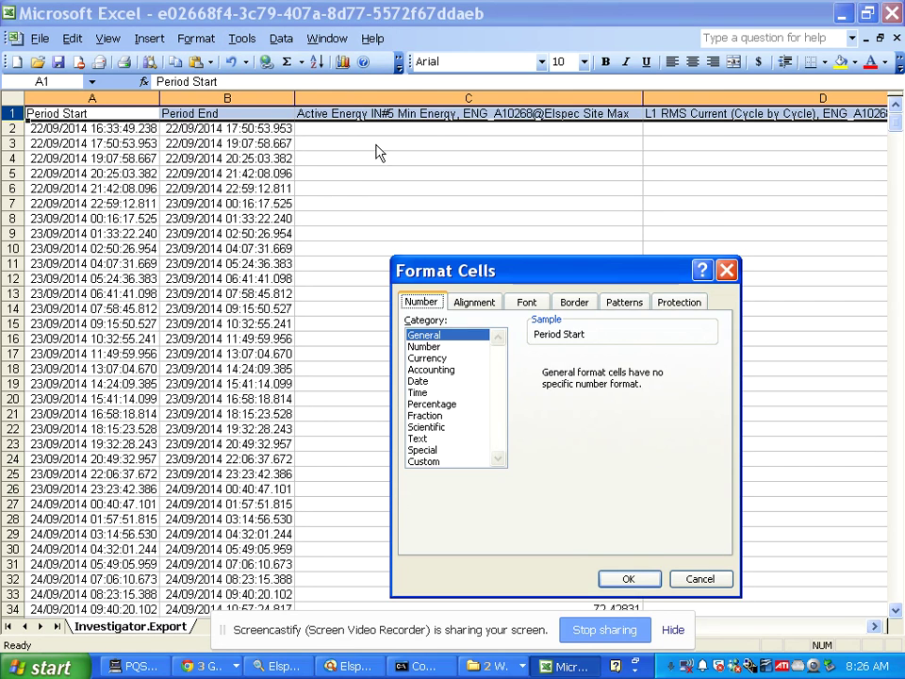
{"action": "left_click", "coordinate": [466, 303]}
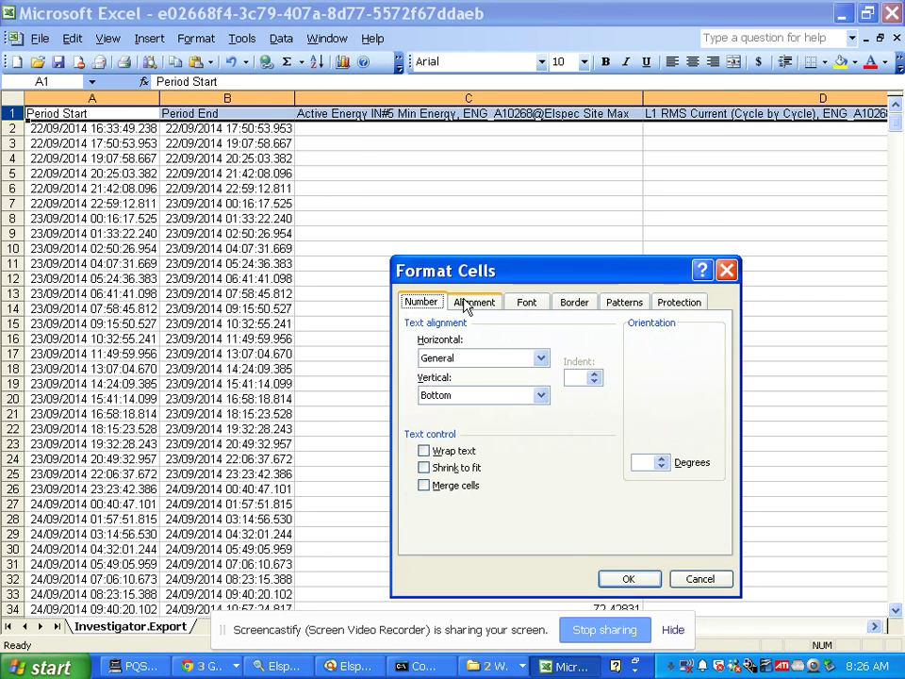
{"action": "left_click", "coordinate": [424, 452]}
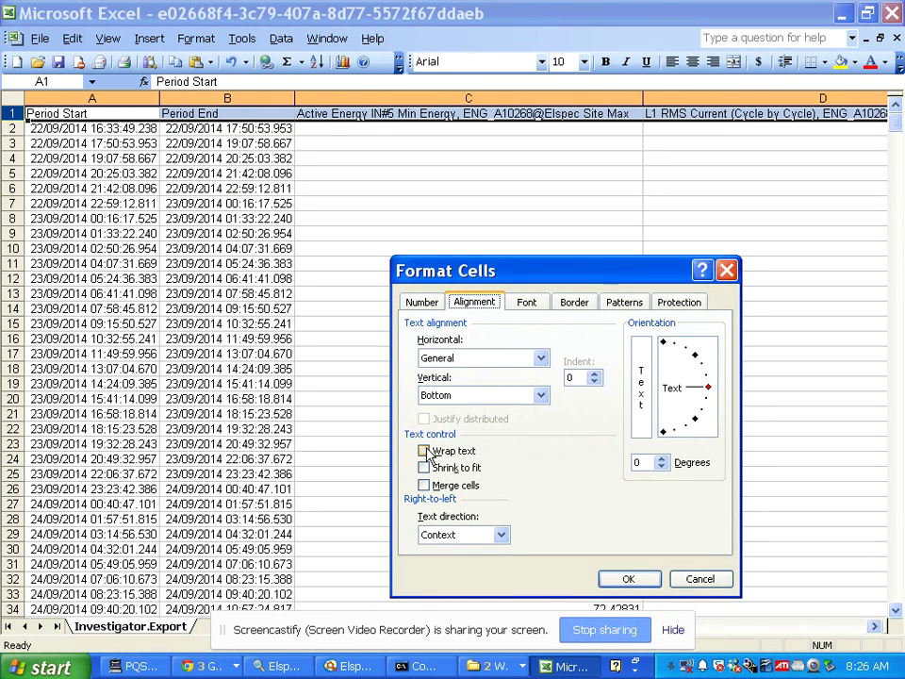
{"action": "left_click", "coordinate": [628, 577]}
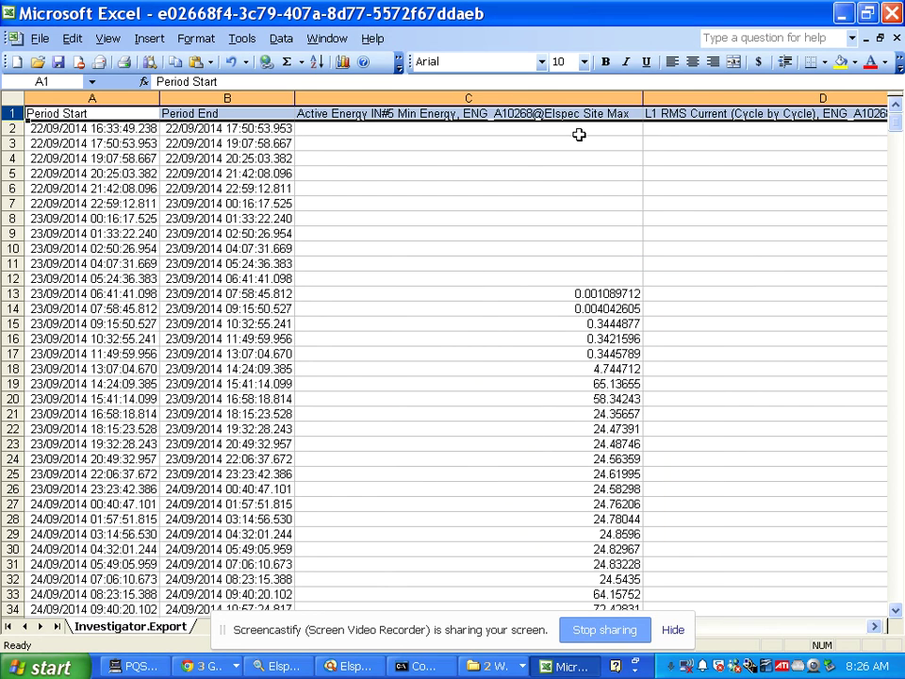
{"action": "left_click", "coordinate": [10, 98]}
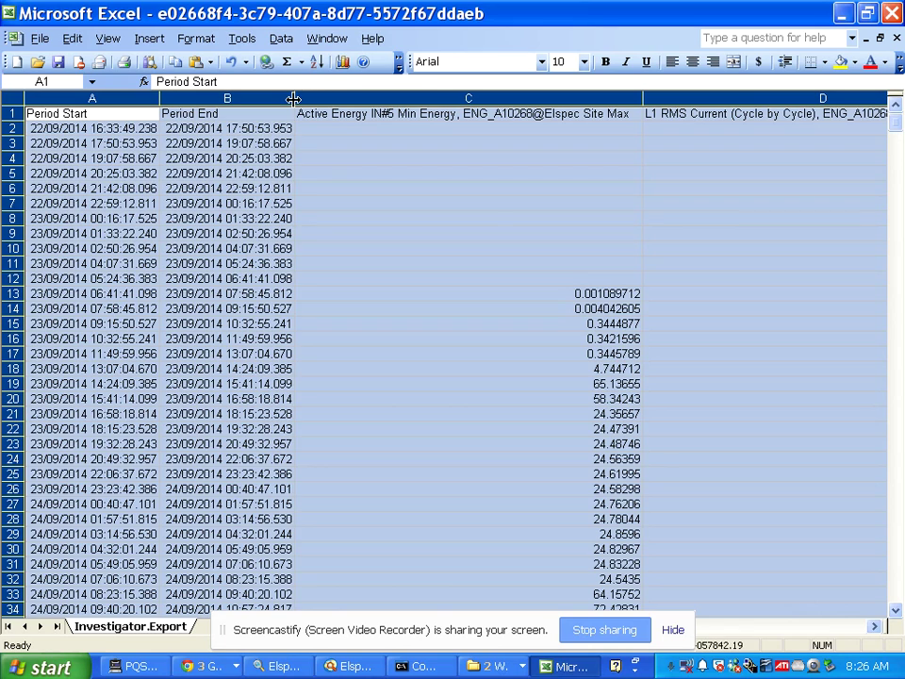
{"action": "mouse_move", "coordinate": [294, 98]}
{"action": "left_mouse_down"}
{"action": "mouse_move", "coordinate": [306, 98]}
{"action": "mouse_move", "coordinate": [289, 98]}
{"action": "left_mouse_up"}
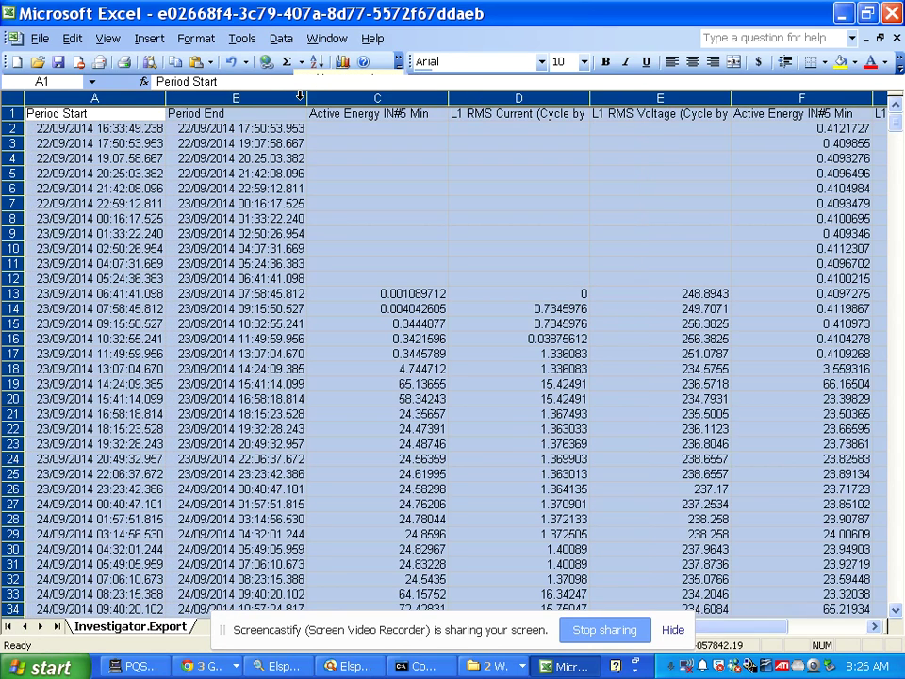
- Read the header titles along row 1, then drag row 1 taller and select it
{"action": "left_click", "coordinate": [389, 207]}
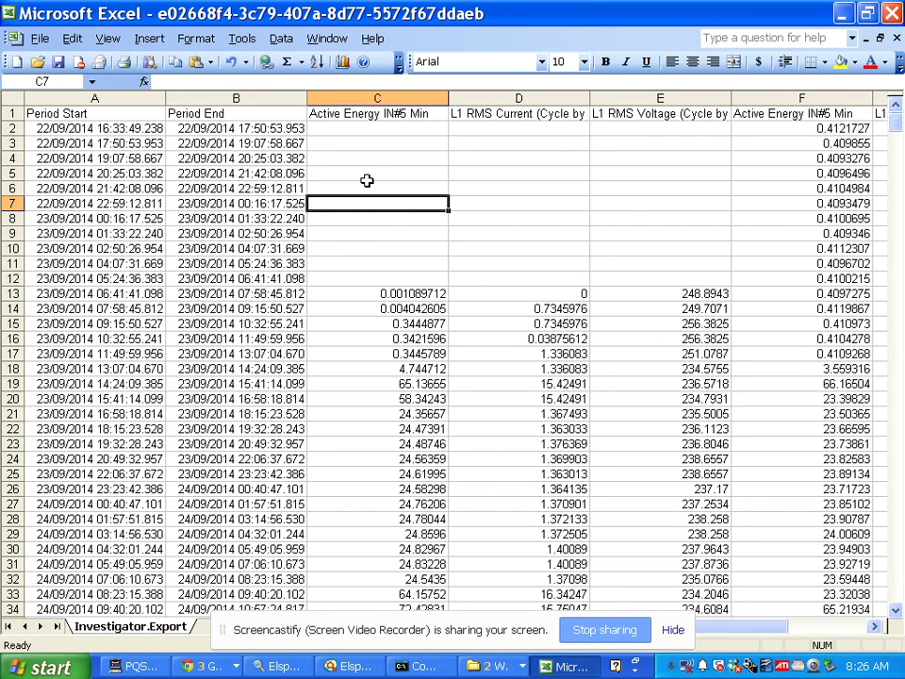
{"action": "key", "text": "Up"}
{"action": "key", "text": "Up"}
{"action": "key", "text": "Up"}
{"action": "key", "text": "Up"}
{"action": "key", "text": "Up"}
{"action": "key", "text": "Up"}
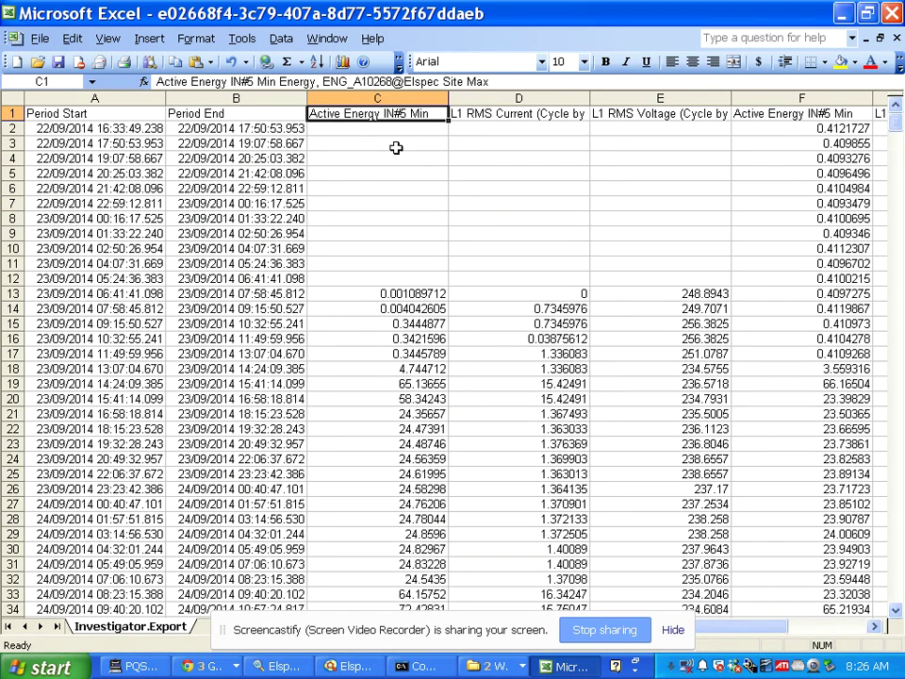
{"action": "key", "text": "Right"}
{"action": "key", "text": "Right"}
{"action": "key", "text": "Right"}
{"action": "key", "text": "Right"}
{"action": "key", "text": "Right"}
{"action": "key", "text": "Right"}
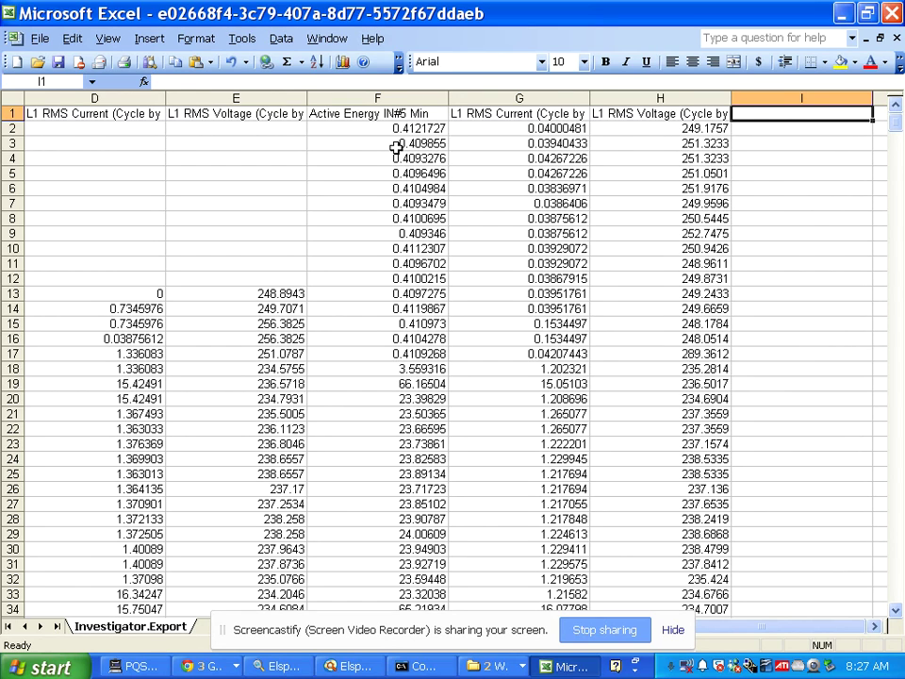
{"action": "key", "text": "Left"}
{"action": "key", "text": "Left"}
{"action": "key", "text": "Left"}
{"action": "key", "text": "Left"}
{"action": "key", "text": "Left"}
{"action": "key", "text": "Left"}
{"action": "key", "text": "Left"}
{"action": "key", "text": "Left"}
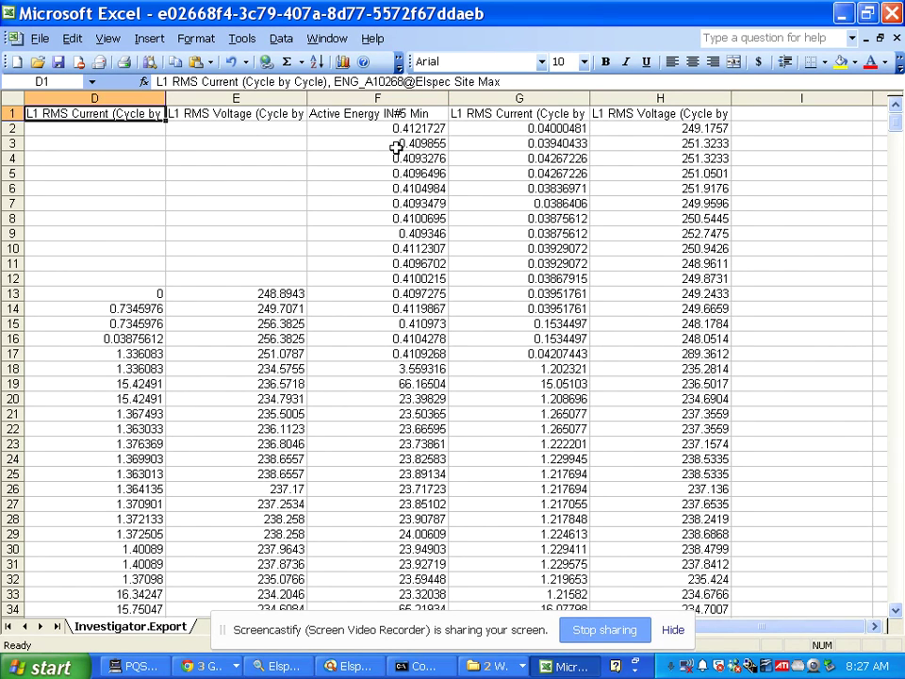
{"action": "key", "text": "Right"}
{"action": "key", "text": "Right"}
{"action": "key", "text": "Right"}
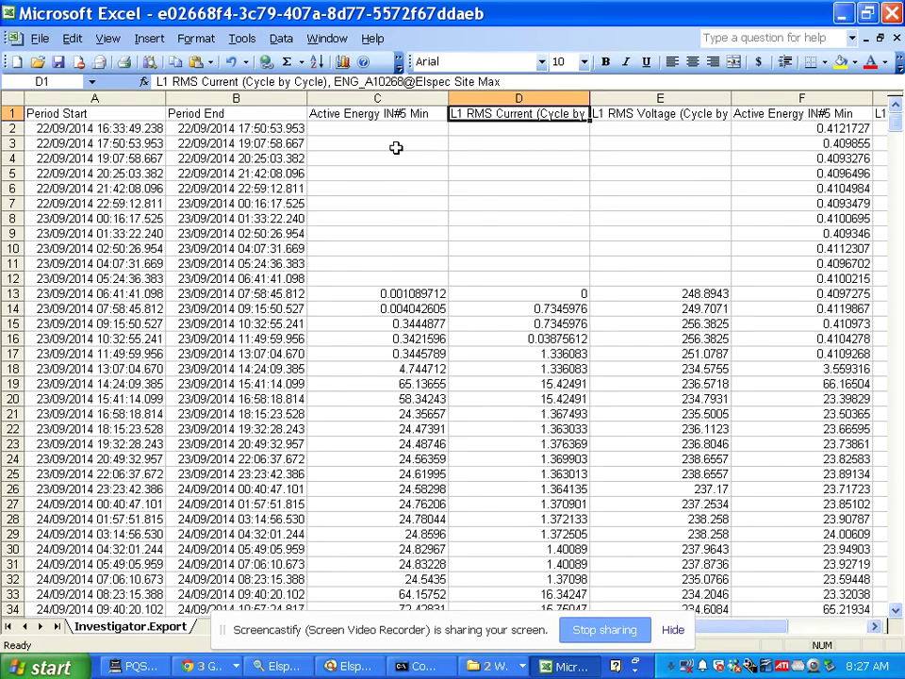
{"action": "key", "text": "Right"}
{"action": "key", "text": "Right"}
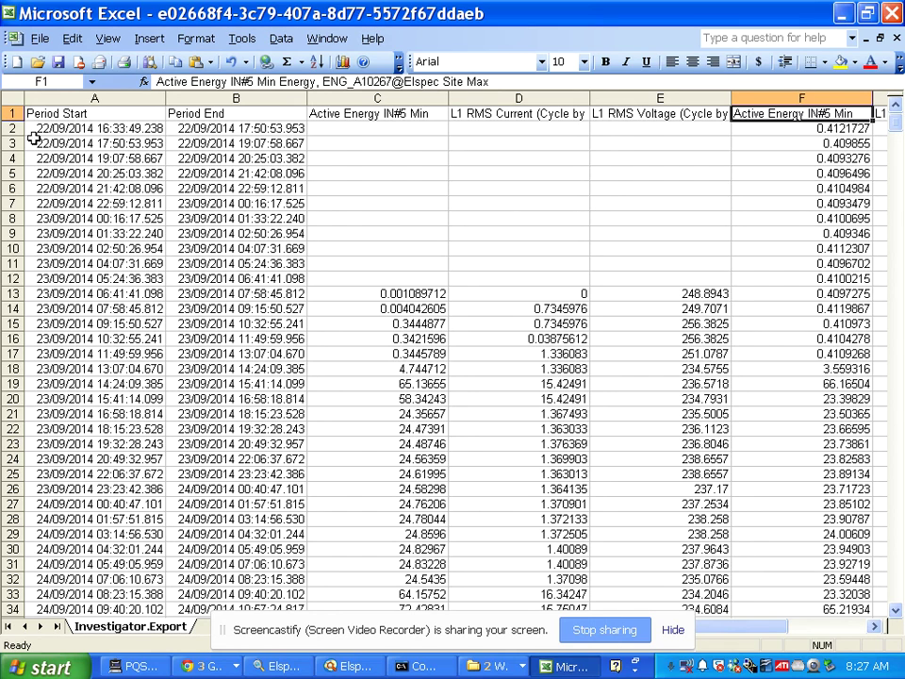
{"action": "left_click_drag", "start_coordinate": [11, 120], "coordinate": [11, 142]}
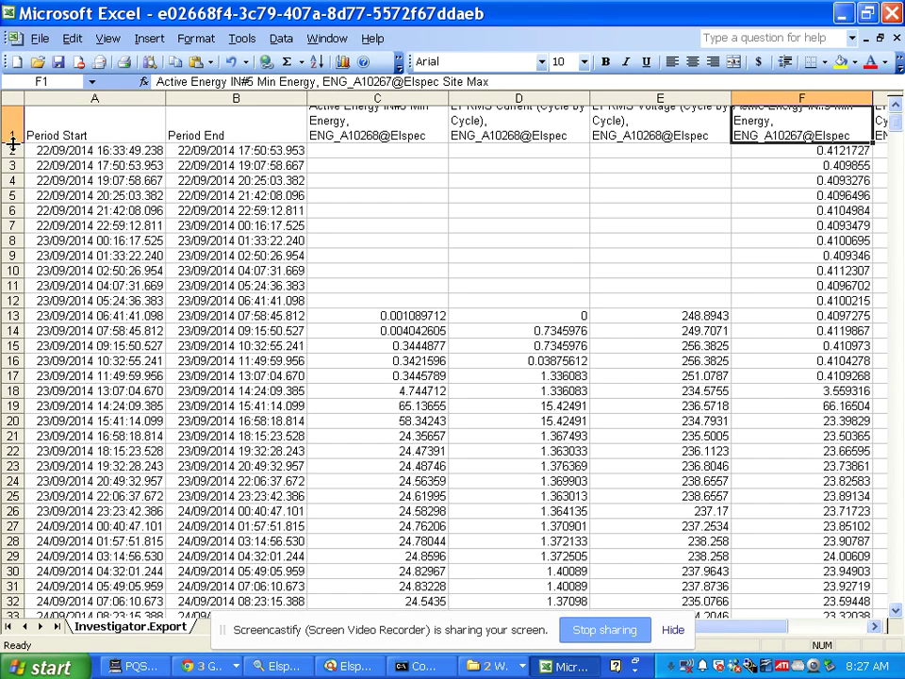
{"action": "left_click", "coordinate": [6, 121]}
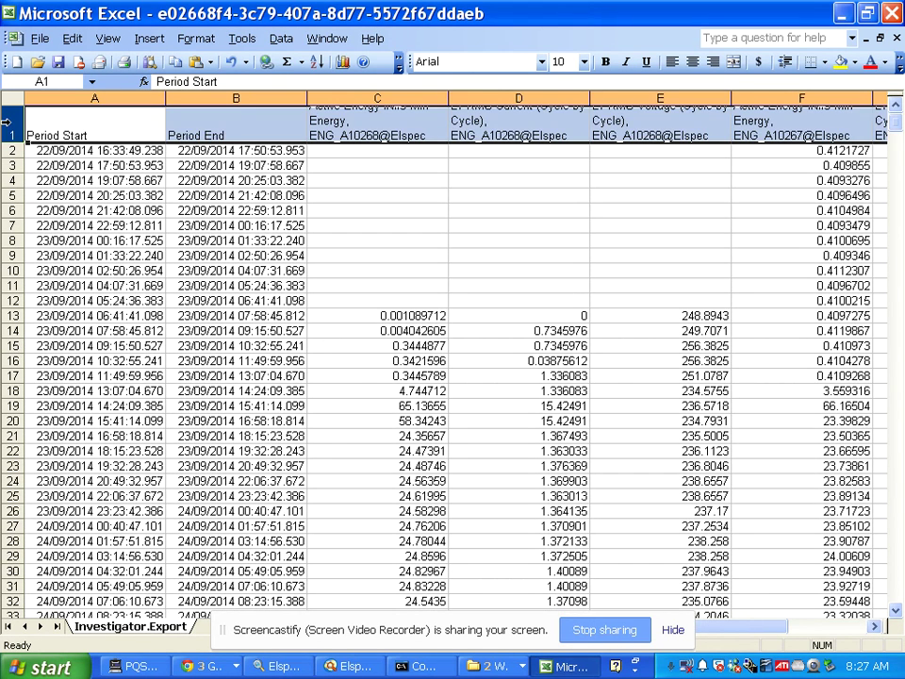
- Freeze panes from the Window menu at the current selection
{"action": "left_click", "coordinate": [200, 40]}
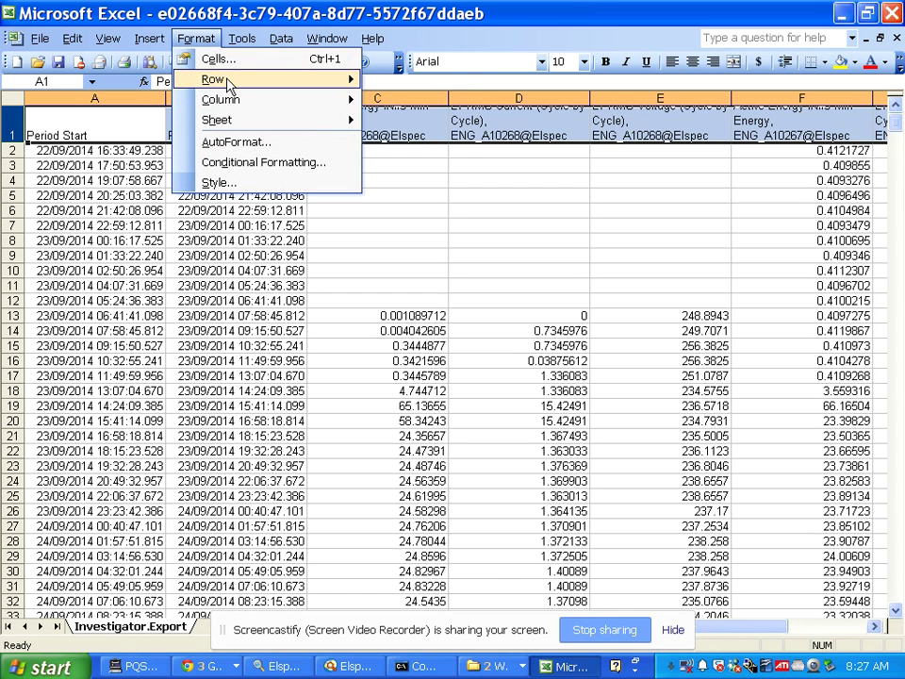
{"action": "mouse_move", "coordinate": [228, 84]}
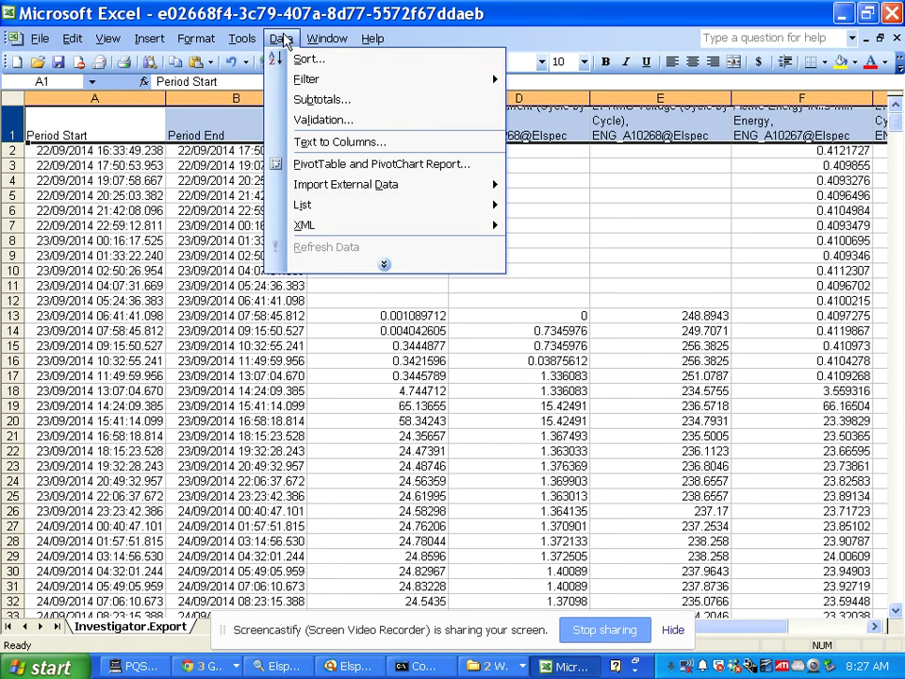
{"action": "mouse_move", "coordinate": [330, 44]}
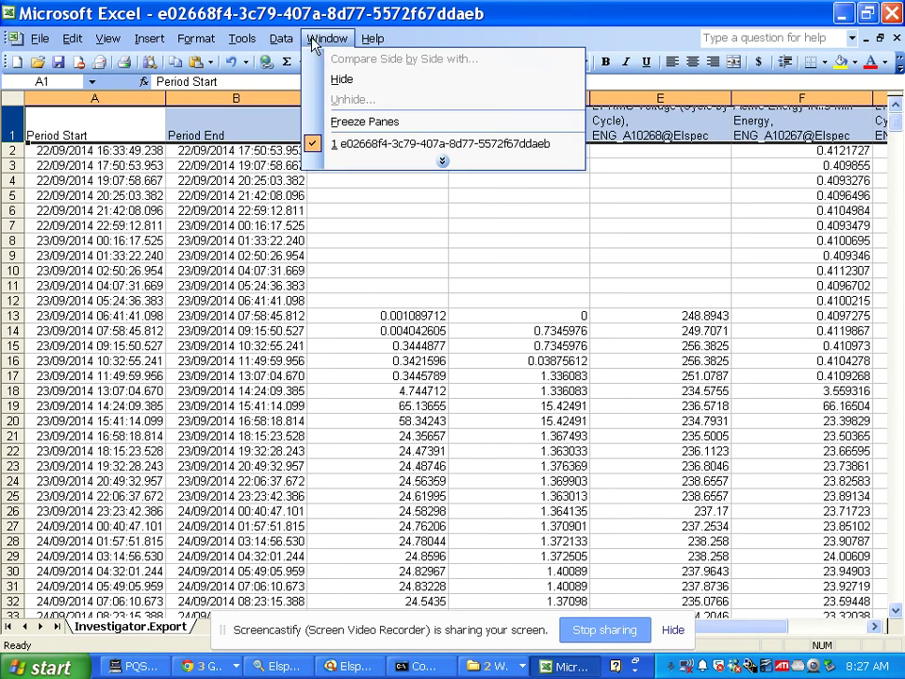
{"action": "left_click", "coordinate": [365, 121]}
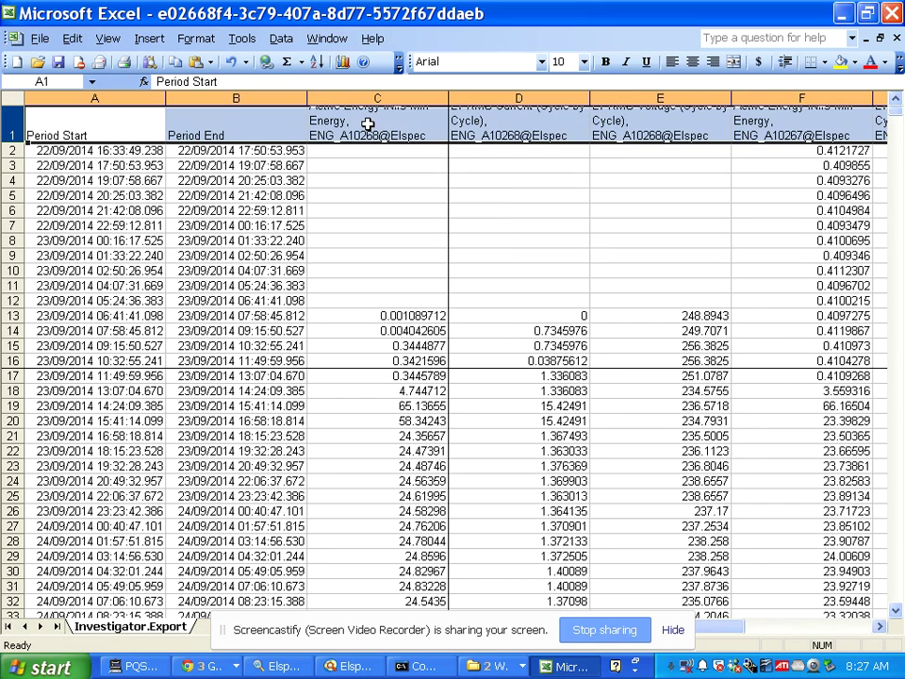
{"action": "left_click", "coordinate": [328, 222]}
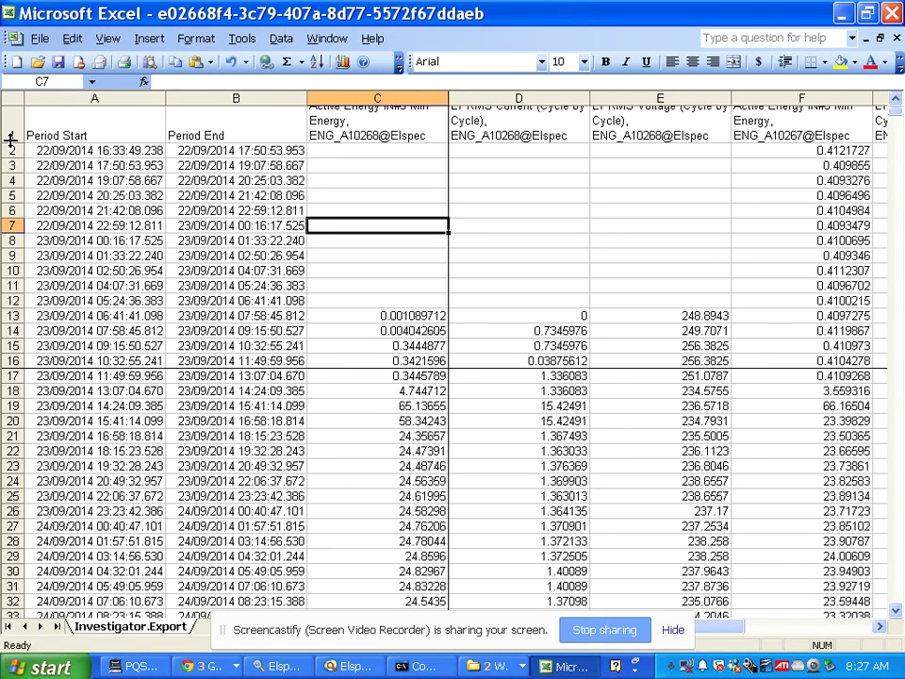
- Make row 1 taller so Site Max shows, and review the titles in columns C to F
{"action": "left_click_drag", "start_coordinate": [10, 142], "coordinate": [13, 188]}
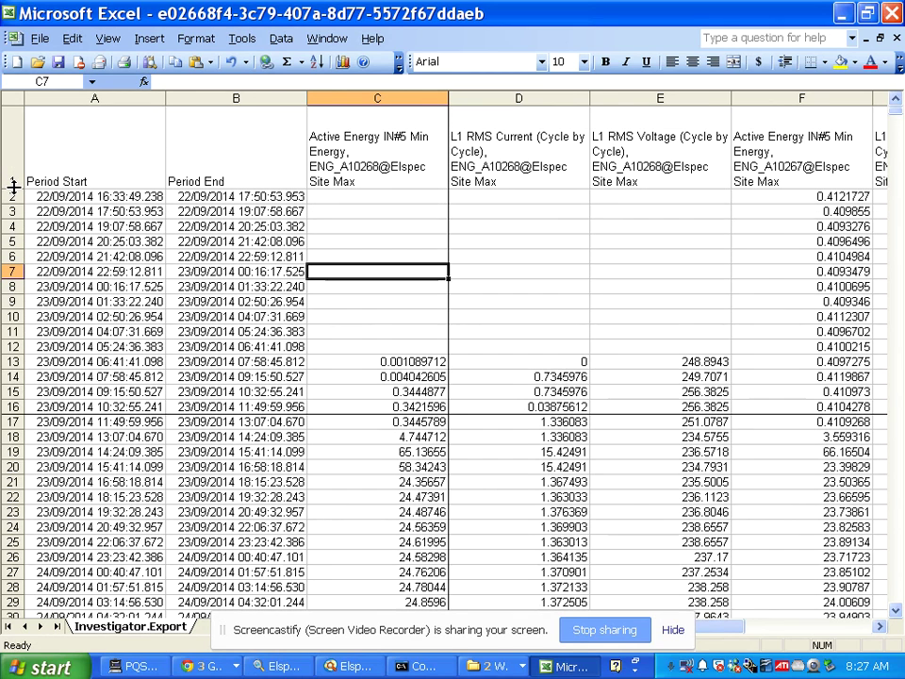
{"action": "left_click", "coordinate": [339, 287]}
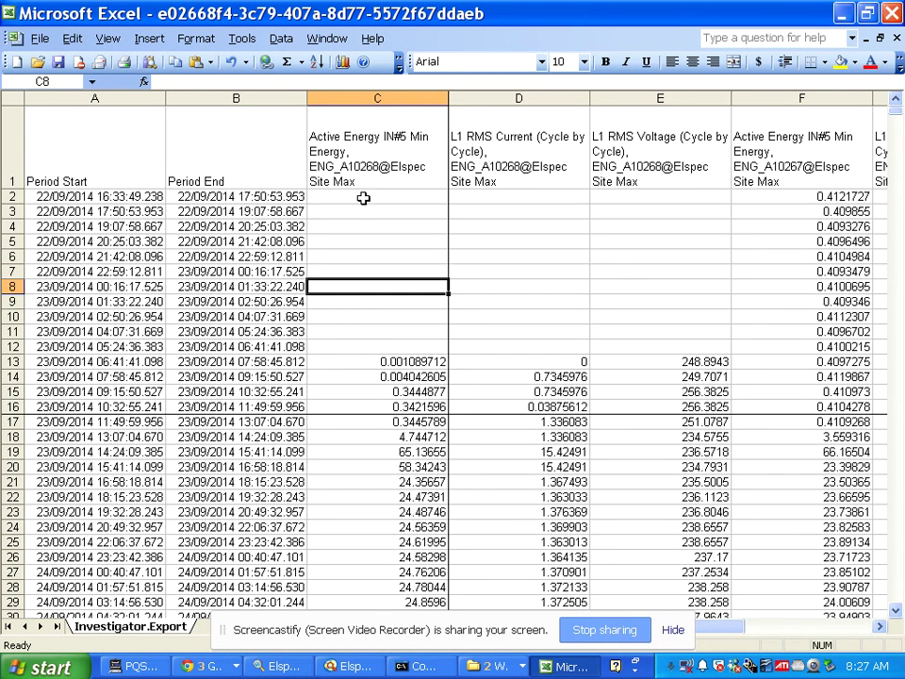
{"action": "left_click", "coordinate": [392, 180]}
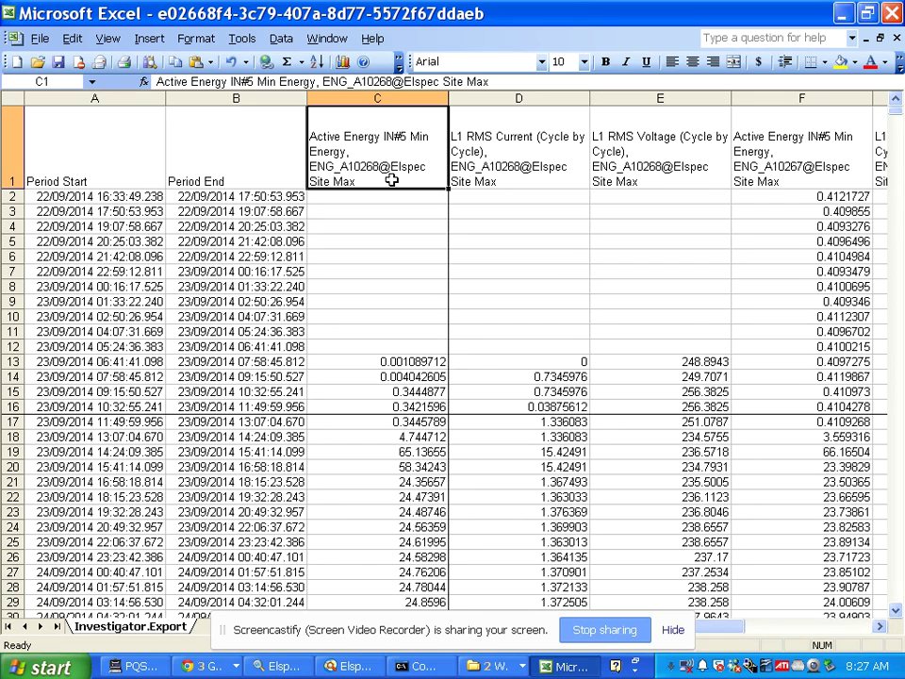
{"action": "key", "text": "Right"}
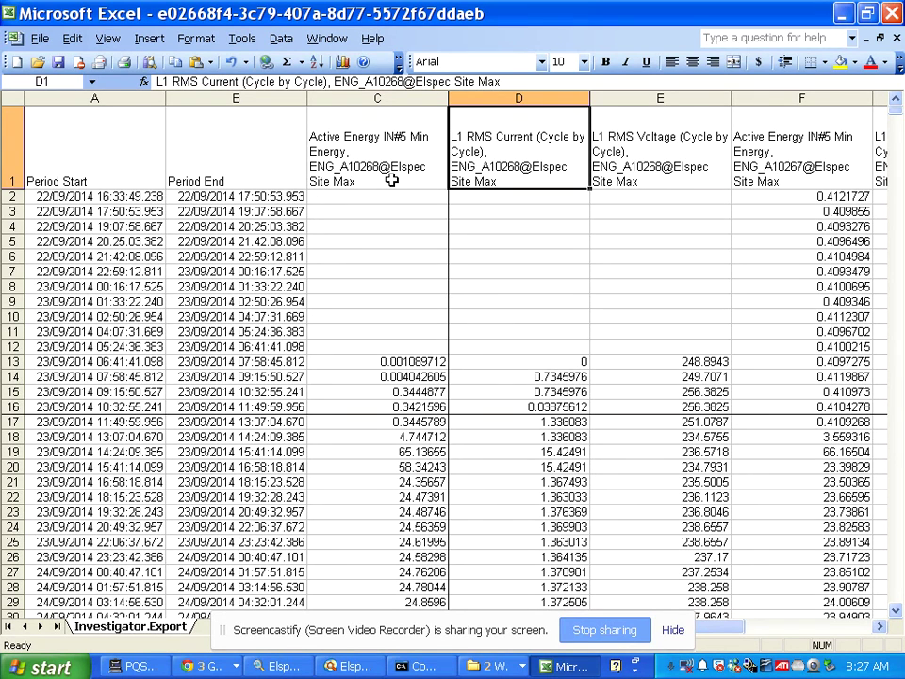
{"action": "key", "text": "Right"}
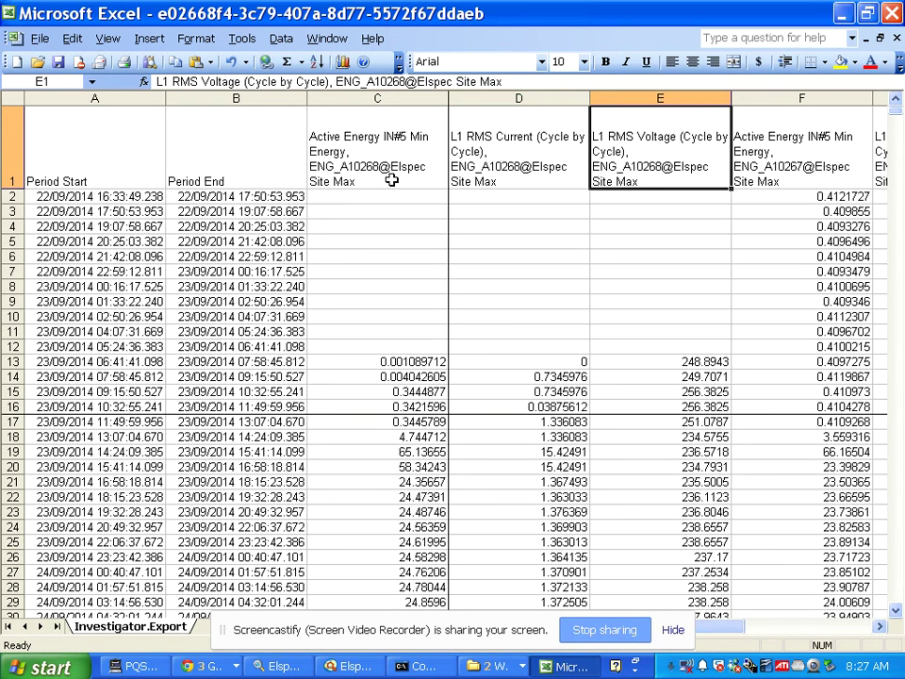
{"action": "key", "text": "Right"}
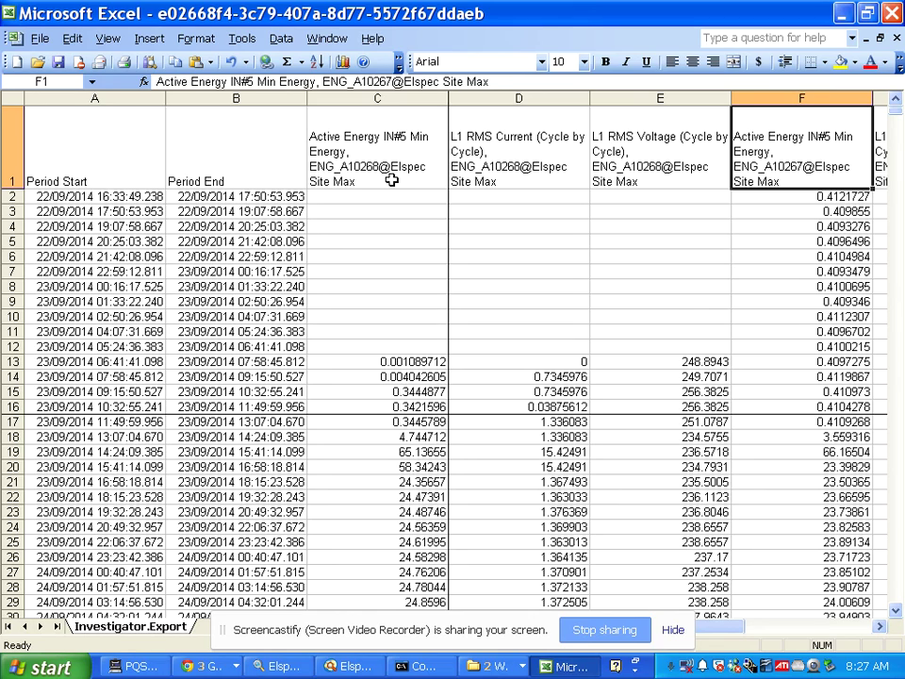
{"action": "key", "text": "Right"}
{"action": "key", "text": "Right"}
{"action": "key", "text": "Right"}
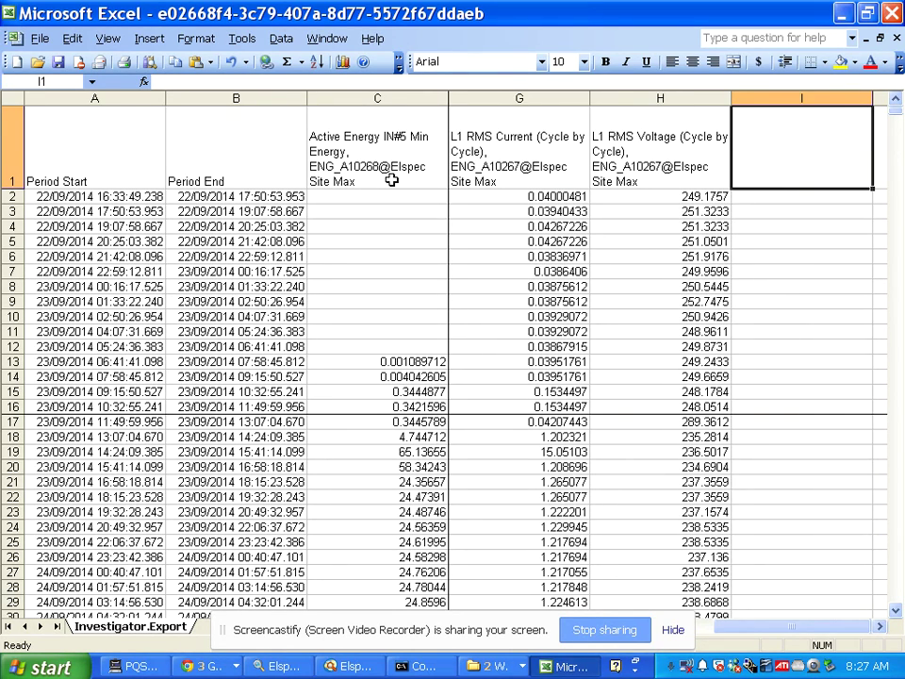
{"action": "key", "text": "Left"}
{"action": "key", "text": "Left"}
{"action": "key", "text": "Left"}
{"action": "key", "text": "Left"}
{"action": "key", "text": "Left"}
{"action": "key", "text": "Left"}
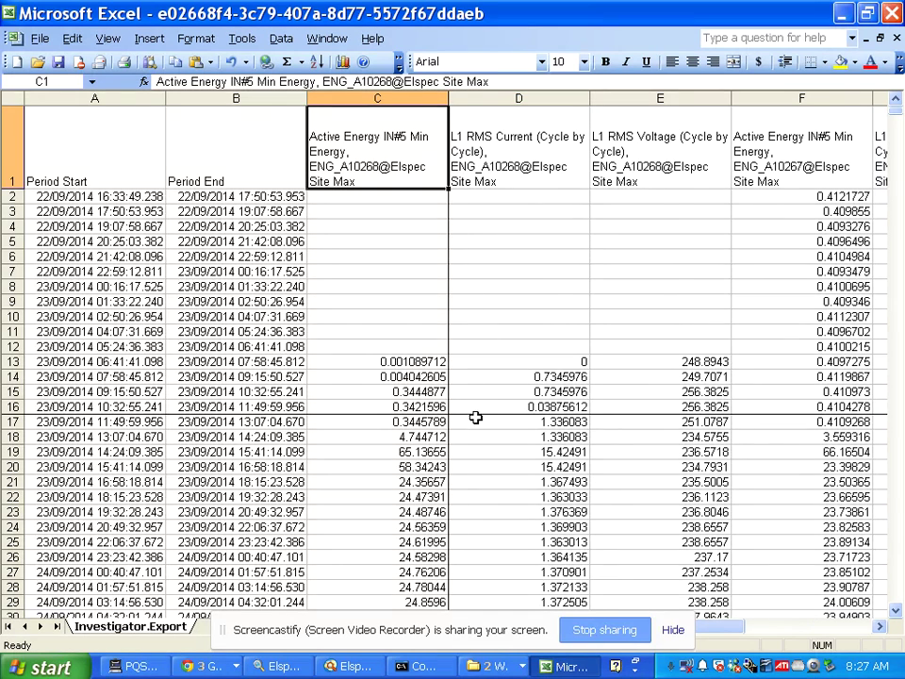
- Unfreeze the panes, try freezing at the Period End title cell, then unfreeze again
{"action": "left_click", "coordinate": [327, 38]}
{"action": "left_click", "coordinate": [370, 121]}
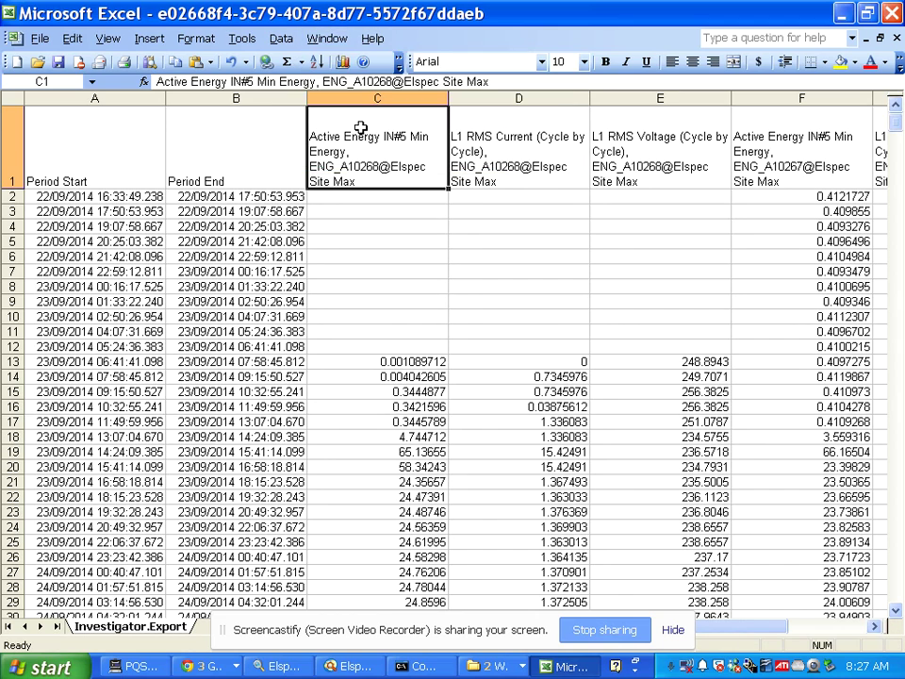
{"action": "left_click", "coordinate": [284, 176]}
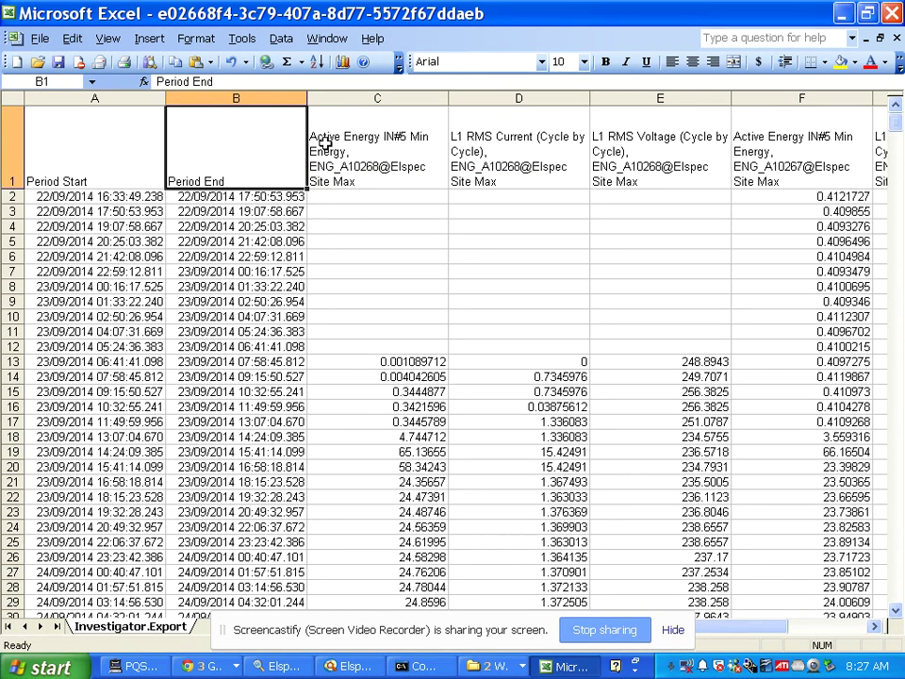
{"action": "left_click", "coordinate": [329, 42]}
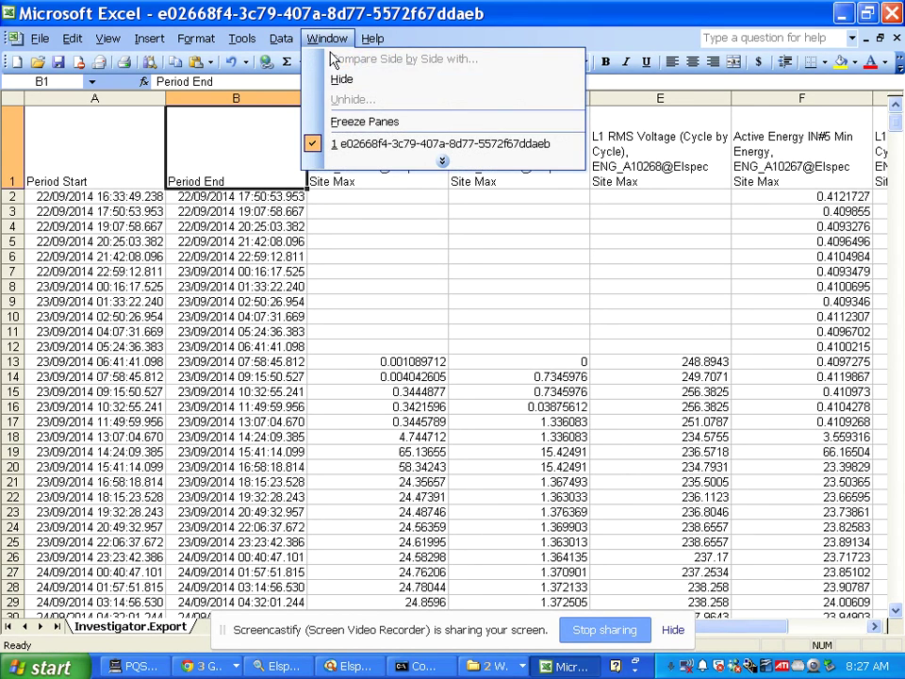
{"action": "left_click", "coordinate": [353, 121]}
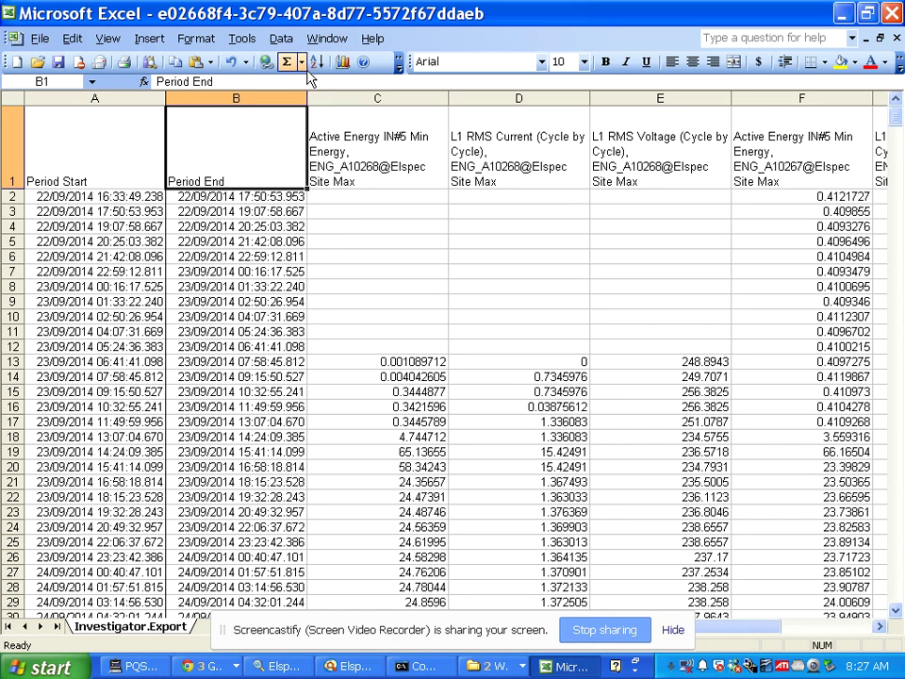
{"action": "left_click", "coordinate": [326, 39]}
{"action": "left_click", "coordinate": [341, 121]}
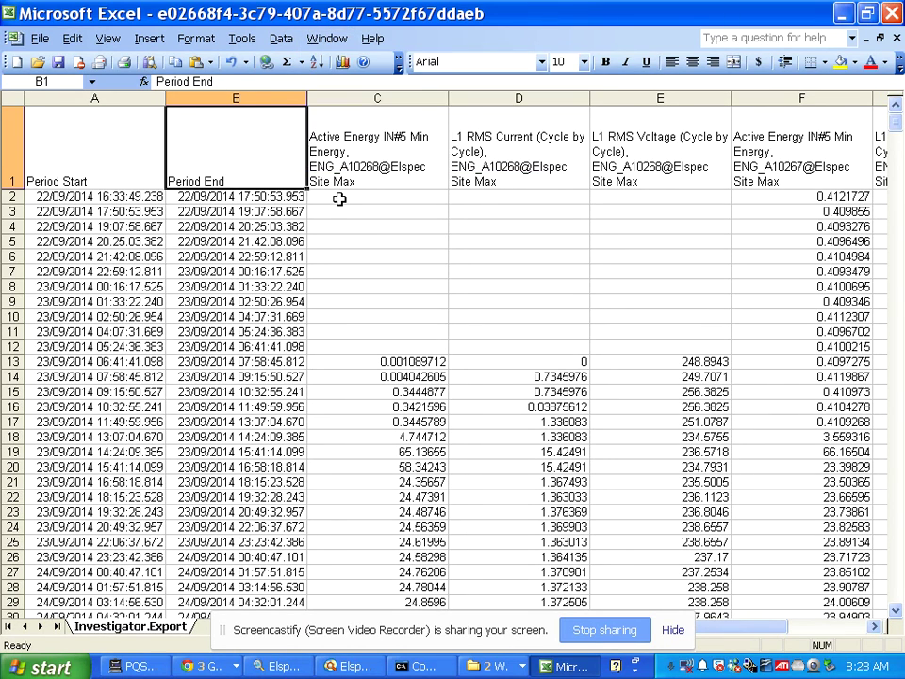
- Freeze panes at cell C2 to fix the header row and Period Start/End columns
{"action": "key", "text": "Right"}
{"action": "key", "text": "Down"}
{"action": "left_click", "coordinate": [323, 40]}
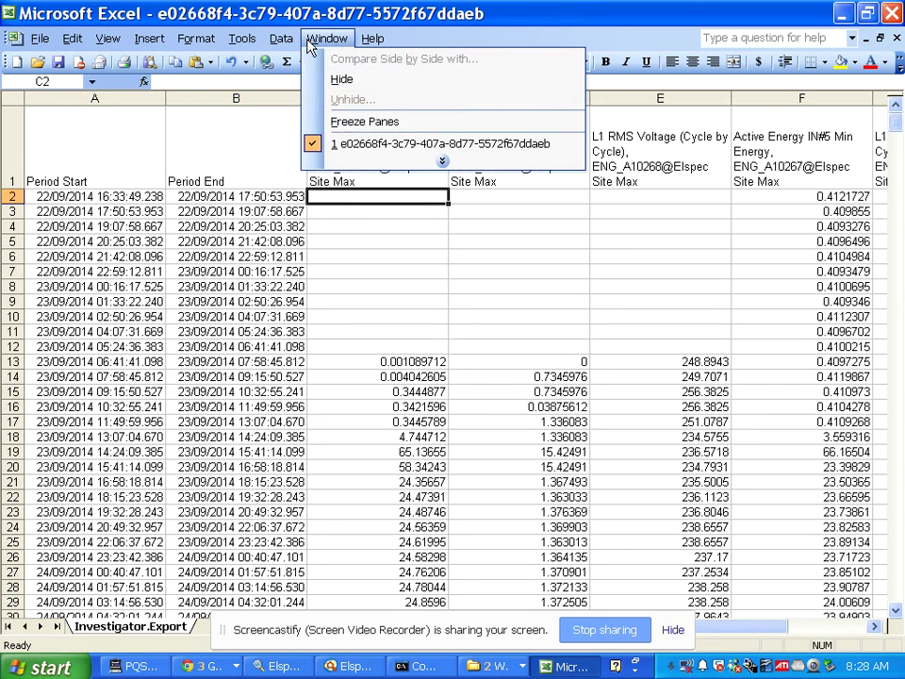
{"action": "left_click", "coordinate": [321, 119]}
{"action": "left_click", "coordinate": [380, 239]}
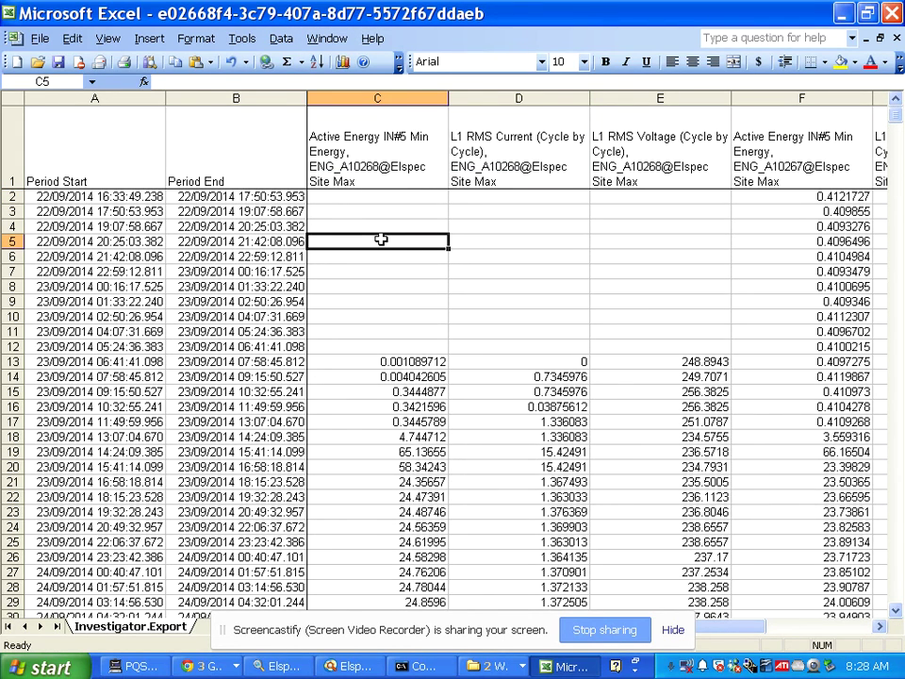
{"action": "key", "text": "Down"}
{"action": "key", "text": "Down"}
{"action": "key", "text": "Down"}
{"action": "key", "text": "Down"}
{"action": "key", "text": "Down"}
{"action": "key", "text": "Down"}
{"action": "key", "text": "Down"}
{"action": "key", "text": "Down"}
{"action": "key", "text": "Down"}
{"action": "key", "text": "Down"}
{"action": "key", "text": "Down"}
{"action": "key", "text": "Down"}
{"action": "key", "text": "Down"}
{"action": "key", "text": "Down"}
{"action": "key", "text": "Down"}
{"action": "key", "text": "Down"}
{"action": "key", "text": "Down"}
{"action": "key", "text": "Down"}
{"action": "key", "text": "Down"}
{"action": "key", "text": "Down"}
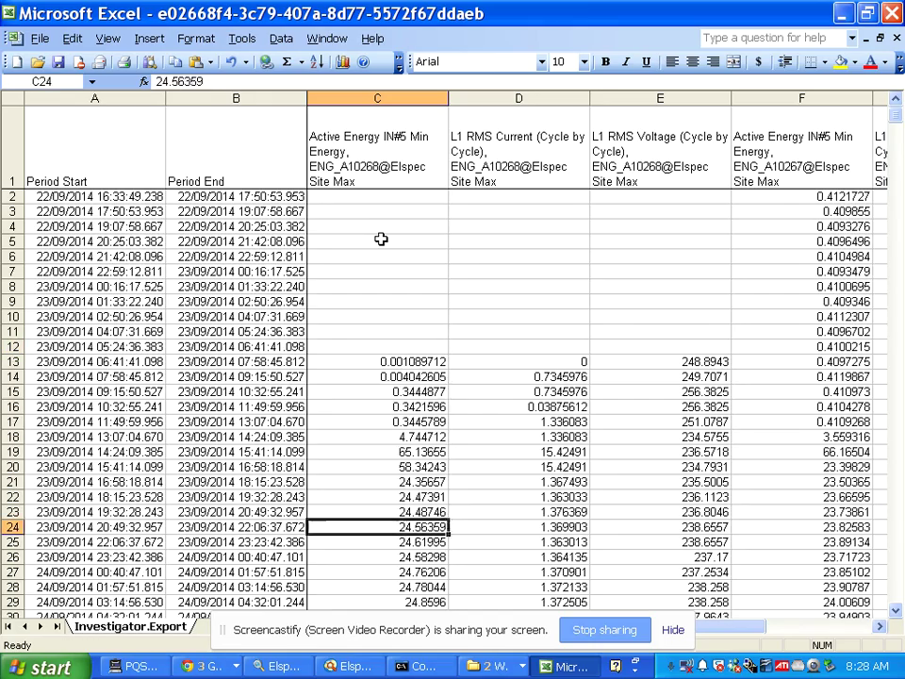
{"action": "key", "text": "Page_Down"}
{"action": "key", "text": "Page_Down"}
{"action": "key", "text": "Page_Down"}
{"action": "key", "text": "Page_Down"}
{"action": "key", "text": "Page_Down"}
{"action": "key", "text": "Page_Down"}
{"action": "key", "text": "Page_Down"}
{"action": "key", "text": "Page_Down"}
{"action": "key", "text": "Page_Down"}
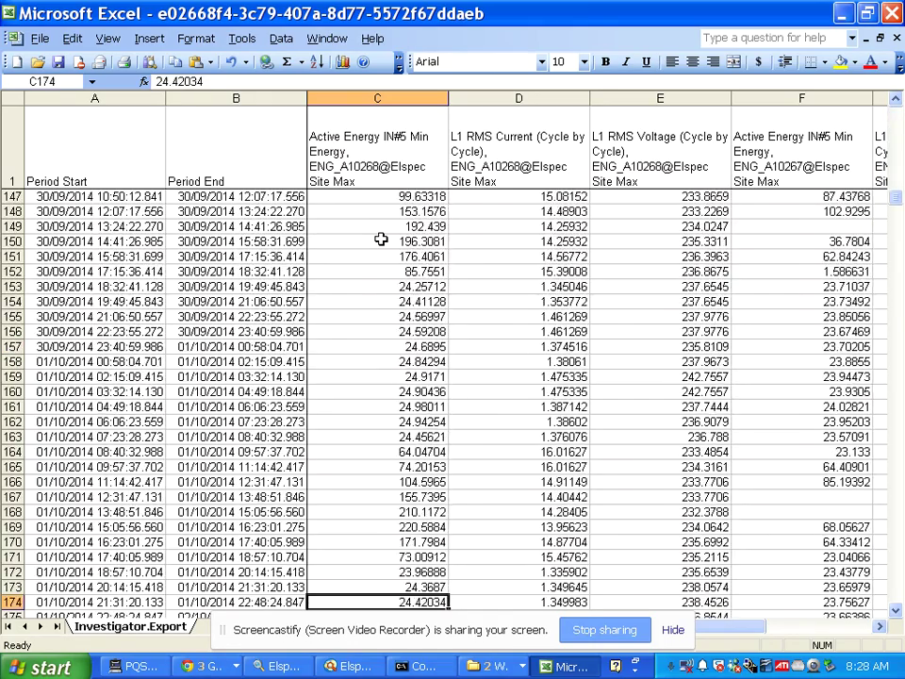
{"action": "key", "text": "Page_Down"}
{"action": "key", "text": "Page_Down"}
{"action": "key", "text": "Page_Down"}
{"action": "key", "text": "Page_Down"}
{"action": "key", "text": "Page_Down"}
{"action": "key", "text": "Page_Down"}
{"action": "key", "text": "Page_Down"}
{"action": "key", "text": "Page_Down"}
{"action": "key", "text": "Page_Down"}
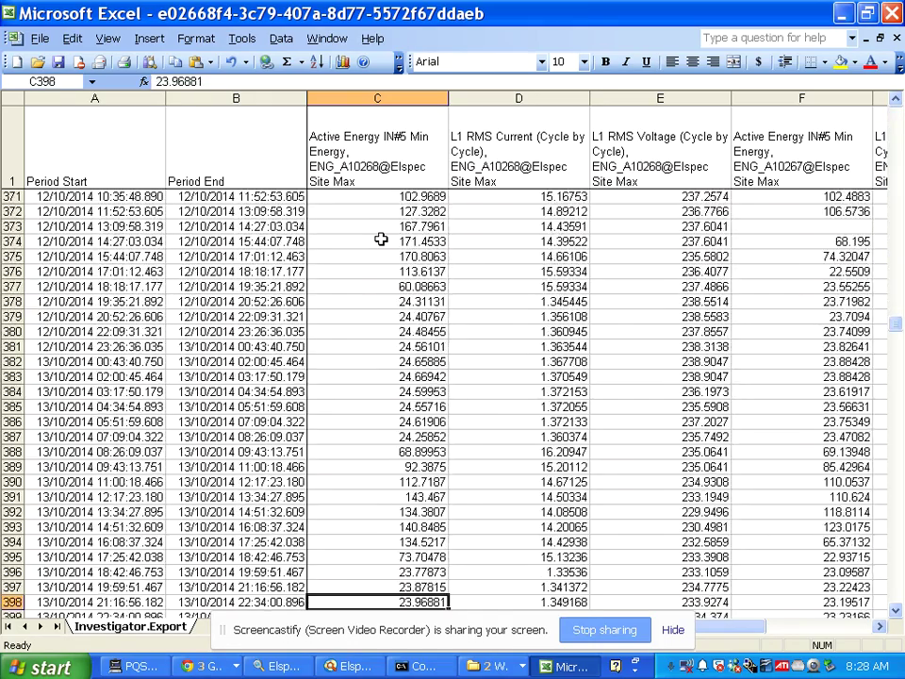
{"action": "key", "text": "Page_Down"}
{"action": "key", "text": "Page_Down"}
{"action": "key", "text": "Page_Down"}
{"action": "key", "text": "Page_Down"}
{"action": "key", "text": "Page_Down"}
{"action": "key", "text": "Page_Down"}
{"action": "key", "text": "Page_Down"}
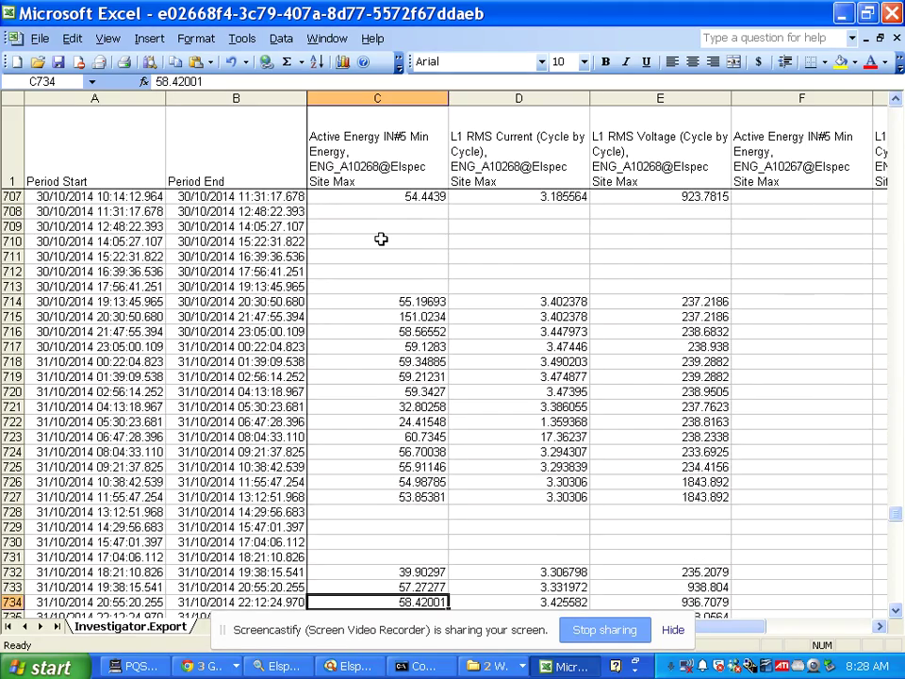
{"action": "key", "text": "Page_Down"}
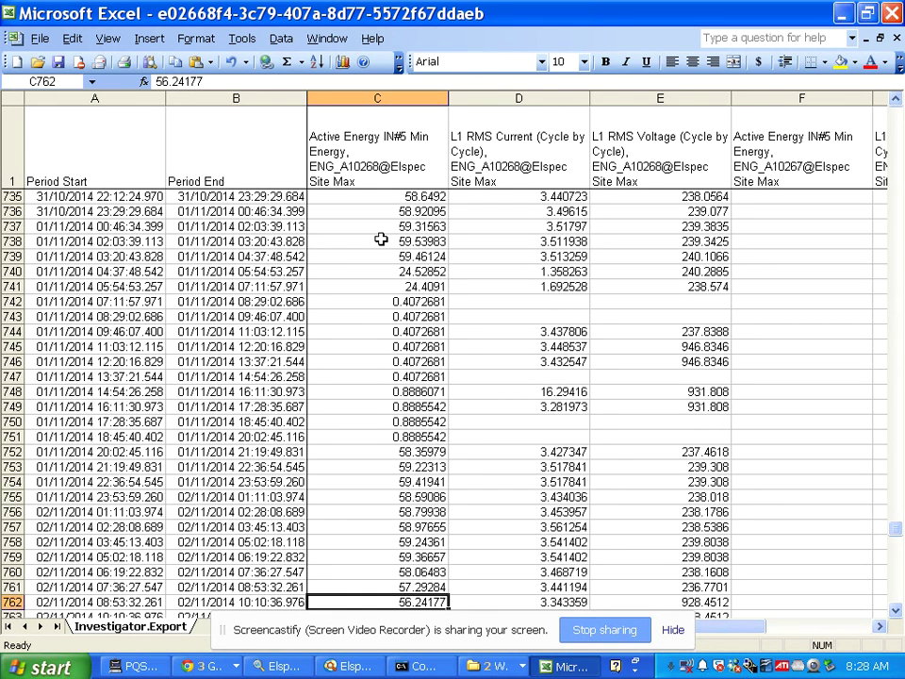
{"action": "key", "text": "Page_Down"}
{"action": "key", "text": "Page_Down"}
{"action": "key", "text": "Page_Down"}
{"action": "key", "text": "Page_Down"}
{"action": "key", "text": "Page_Down"}
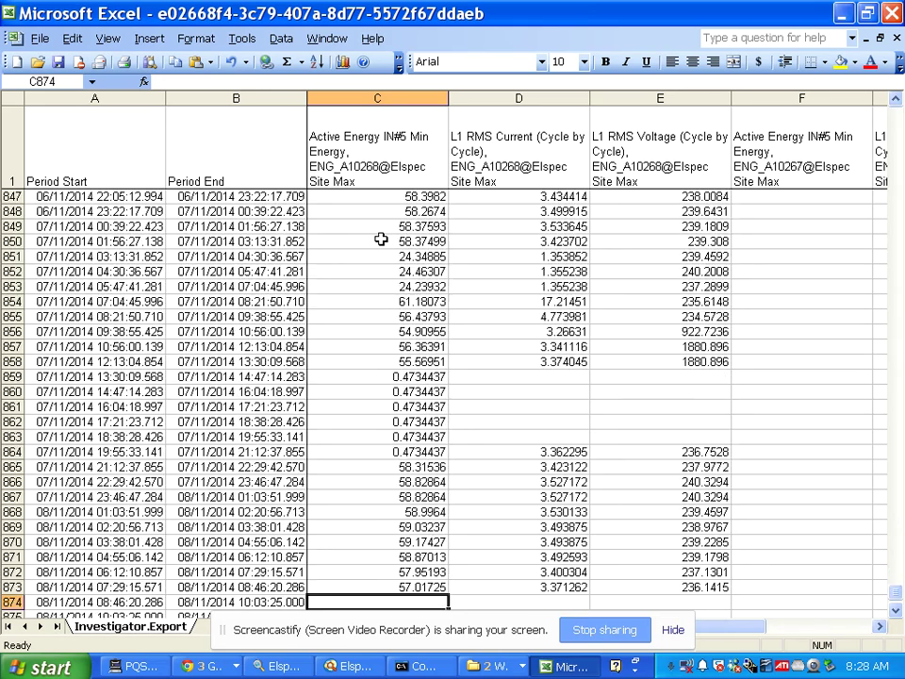
{"action": "key", "text": "Up"}
{"action": "key", "text": "Up"}
{"action": "key", "text": "Up"}
{"action": "key", "text": "Up"}
{"action": "key", "text": "Up"}
{"action": "key", "text": "Up"}
{"action": "key", "text": "Up"}
{"action": "key", "text": "Up"}
{"action": "key", "text": "Up"}
{"action": "key", "text": "Up"}
{"action": "key", "text": "Up"}
{"action": "key", "text": "Up"}
{"action": "key", "text": "Up"}
{"action": "key", "text": "Up"}
{"action": "key", "text": "Up"}
{"action": "key", "text": "Up"}
{"action": "key", "text": "Up"}
{"action": "key", "text": "Up"}
{"action": "key", "text": "Up"}
{"action": "key", "text": "Up"}
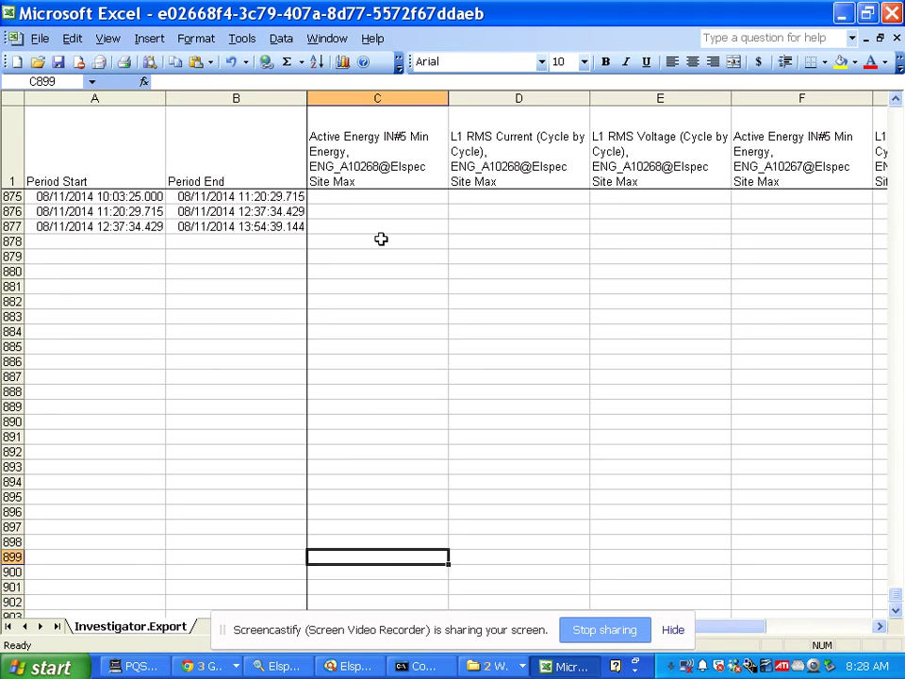
{"action": "key", "text": "Up"}
{"action": "key", "text": "Up"}
{"action": "key", "text": "Up"}
{"action": "key", "text": "Up"}
{"action": "key", "text": "Up"}
{"action": "key", "text": "Up"}
{"action": "key", "text": "Up"}
{"action": "key", "text": "Up"}
{"action": "key", "text": "Up"}
{"action": "key", "text": "Up"}
{"action": "key", "text": "Up"}
{"action": "key", "text": "Up"}
{"action": "key", "text": "Up"}
{"action": "key", "text": "Up"}
{"action": "key", "text": "Up"}
{"action": "key", "text": "Up"}
{"action": "key", "text": "Up"}
{"action": "key", "text": "Up"}
{"action": "key", "text": "Up"}
{"action": "key", "text": "Up"}
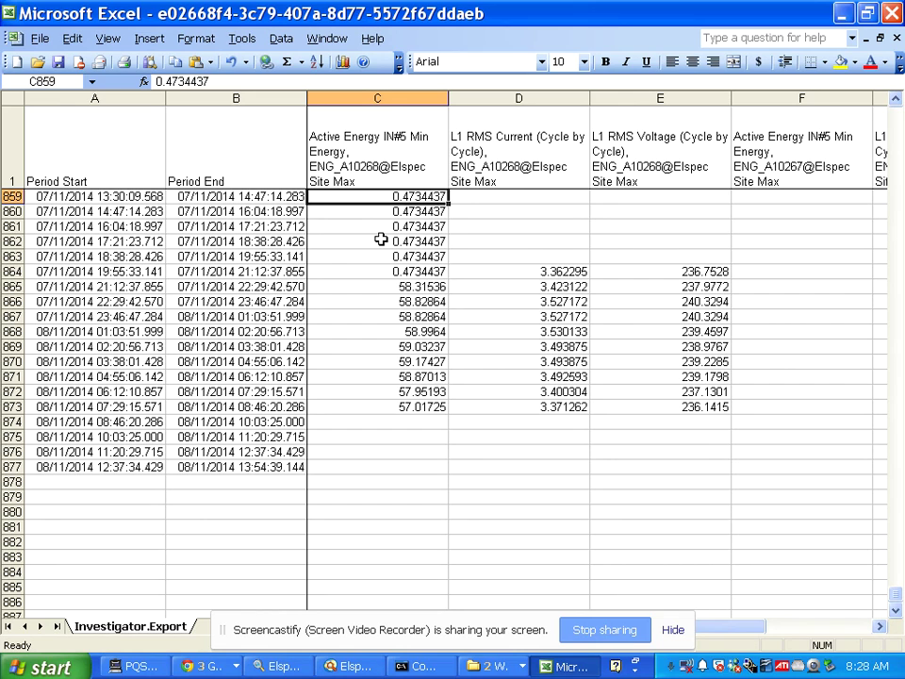
{"action": "key", "text": "Down"}
{"action": "key", "text": "Down"}
{"action": "key", "text": "Down"}
{"action": "key", "text": "Down"}
{"action": "key", "text": "Down"}
{"action": "key", "text": "Down"}
{"action": "key", "text": "Down"}
{"action": "key", "text": "Down"}
{"action": "key", "text": "Down"}
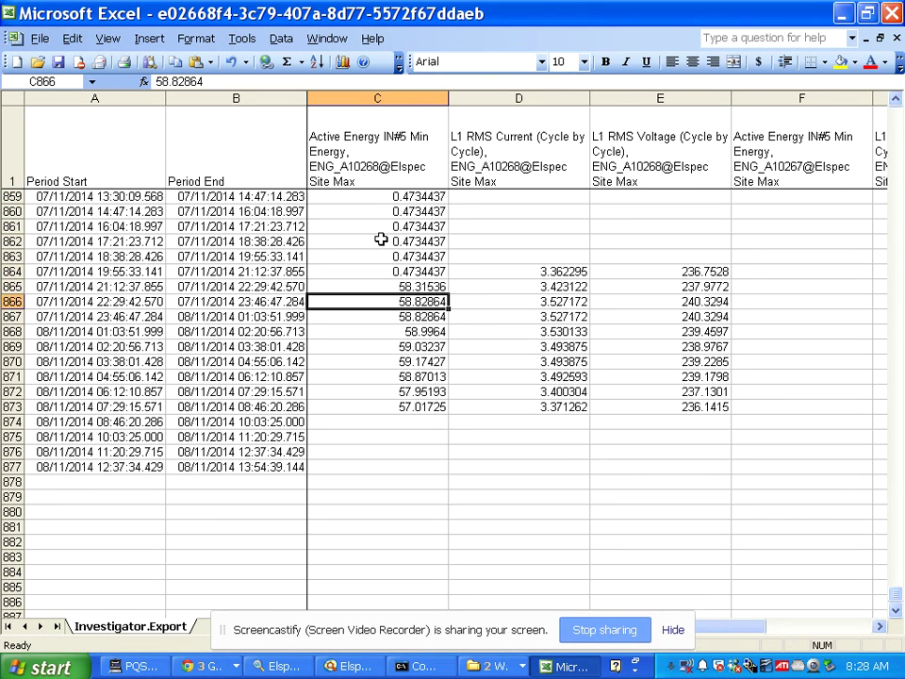
{"action": "key", "text": "Down"}
{"action": "key", "text": "Down"}
{"action": "key", "text": "Down"}
{"action": "key", "text": "Down"}
{"action": "key", "text": "Right"}
{"action": "key", "text": "Right"}
{"action": "key", "text": "Right"}
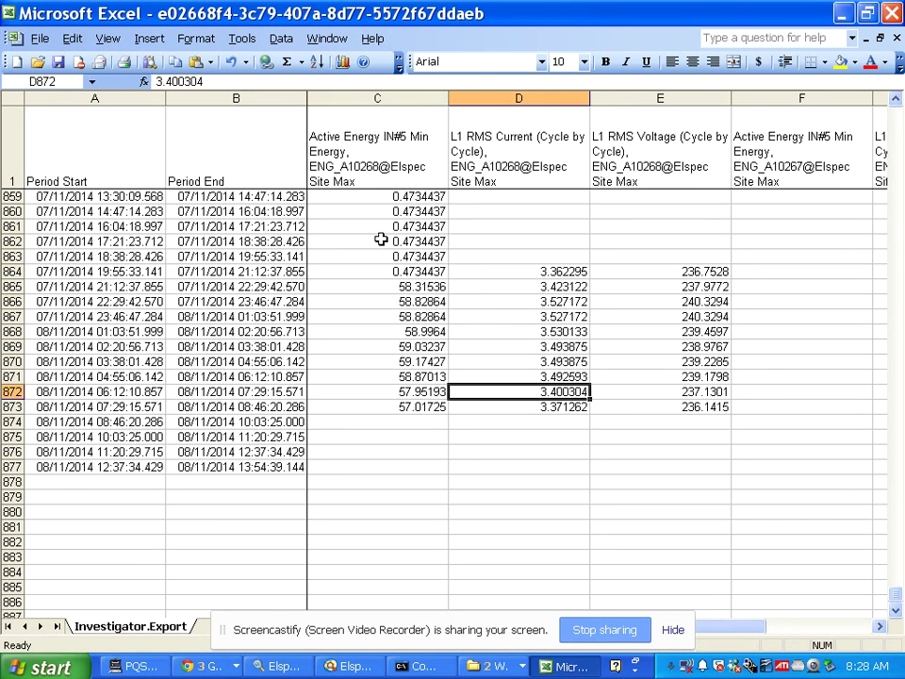
{"action": "key", "text": "Right"}
{"action": "key", "text": "Right"}
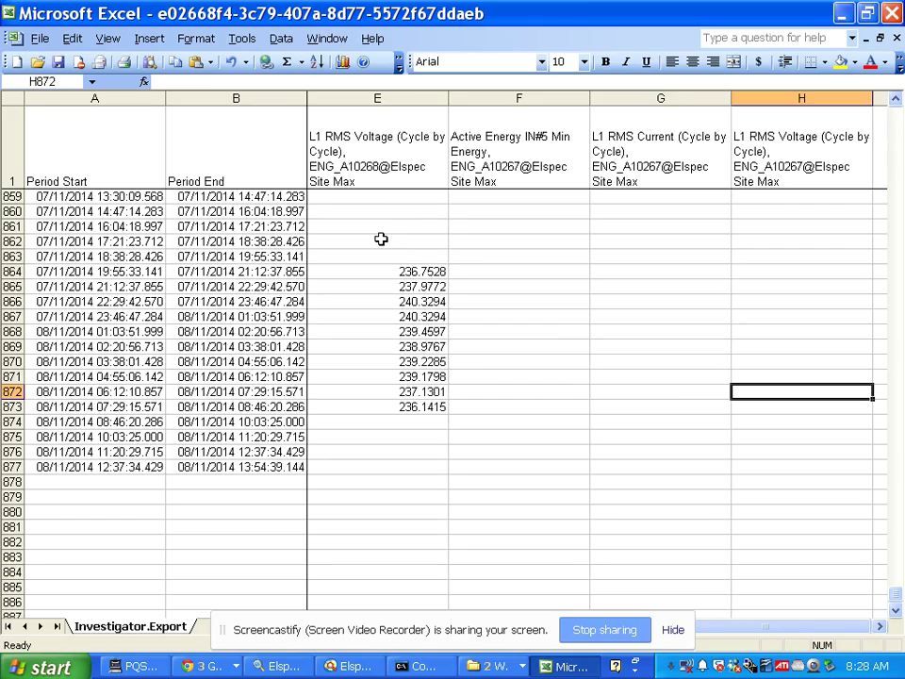
{"action": "key", "text": "Up"}
{"action": "key", "text": "Up"}
{"action": "key", "text": "Up"}
{"action": "key", "text": "Up"}
{"action": "key", "text": "Up"}
{"action": "key", "text": "Up"}
{"action": "key", "text": "Up"}
{"action": "key", "text": "Up"}
{"action": "key", "text": "Up"}
{"action": "key", "text": "Up"}
{"action": "key", "text": "Up"}
{"action": "key", "text": "Up"}
{"action": "key", "text": "Up"}
{"action": "key", "text": "Up"}
{"action": "key", "text": "Up"}
{"action": "key", "text": "Up"}
{"action": "key", "text": "Up"}
{"action": "key", "text": "Up"}
{"action": "key", "text": "Up"}
{"action": "key", "text": "Up"}
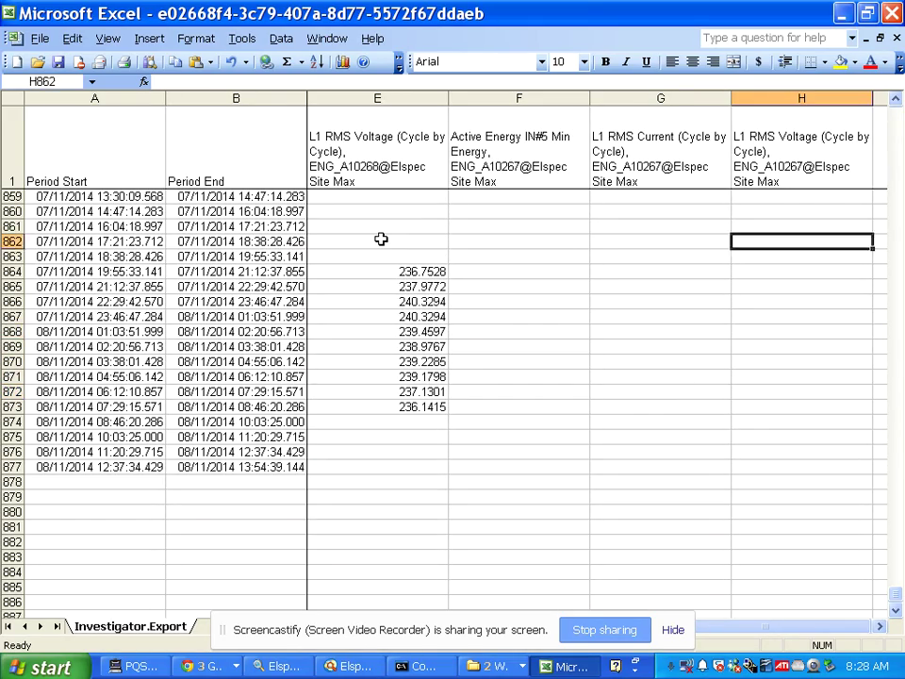
{"action": "key", "text": "Up"}
{"action": "key", "text": "Up"}
{"action": "key", "text": "Up"}
{"action": "key", "text": "Up"}
{"action": "key", "text": "Up"}
{"action": "key", "text": "Up"}
{"action": "key", "text": "Up"}
{"action": "key", "text": "Up"}
{"action": "key", "text": "Up"}
{"action": "key", "text": "Up"}
{"action": "key", "text": "Up"}
{"action": "key", "text": "Up"}
{"action": "key", "text": "Up"}
{"action": "key", "text": "Up"}
{"action": "key", "text": "Up"}
{"action": "key", "text": "Up"}
{"action": "key", "text": "Up"}
{"action": "key", "text": "Up"}
{"action": "key", "text": "Up"}
{"action": "key", "text": "Up"}
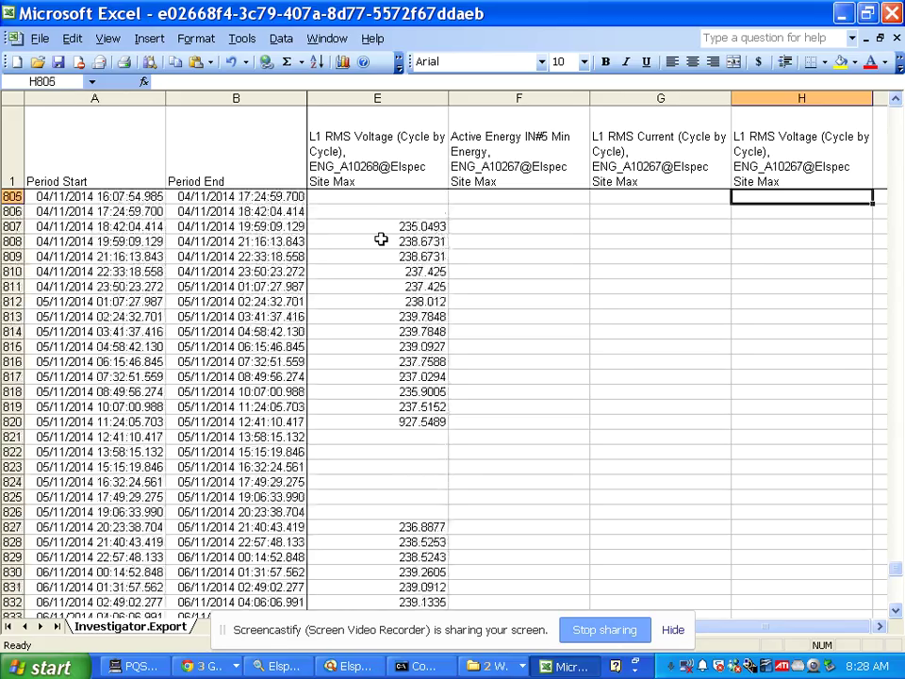
{"action": "key", "text": "Up"}
{"action": "key", "text": "Up"}
{"action": "key", "text": "Up"}
{"action": "key", "text": "Up"}
{"action": "key", "text": "Up"}
{"action": "key", "text": "Up"}
{"action": "key", "text": "Up"}
{"action": "key", "text": "Up"}
{"action": "key", "text": "Up"}
{"action": "key", "text": "Up"}
{"action": "key", "text": "Up"}
{"action": "key", "text": "Up"}
{"action": "key", "text": "Up"}
{"action": "key", "text": "Up"}
{"action": "key", "text": "Up"}
{"action": "key", "text": "Up"}
{"action": "key", "text": "Up"}
{"action": "key", "text": "Up"}
{"action": "key", "text": "Up"}
{"action": "key", "text": "Up"}
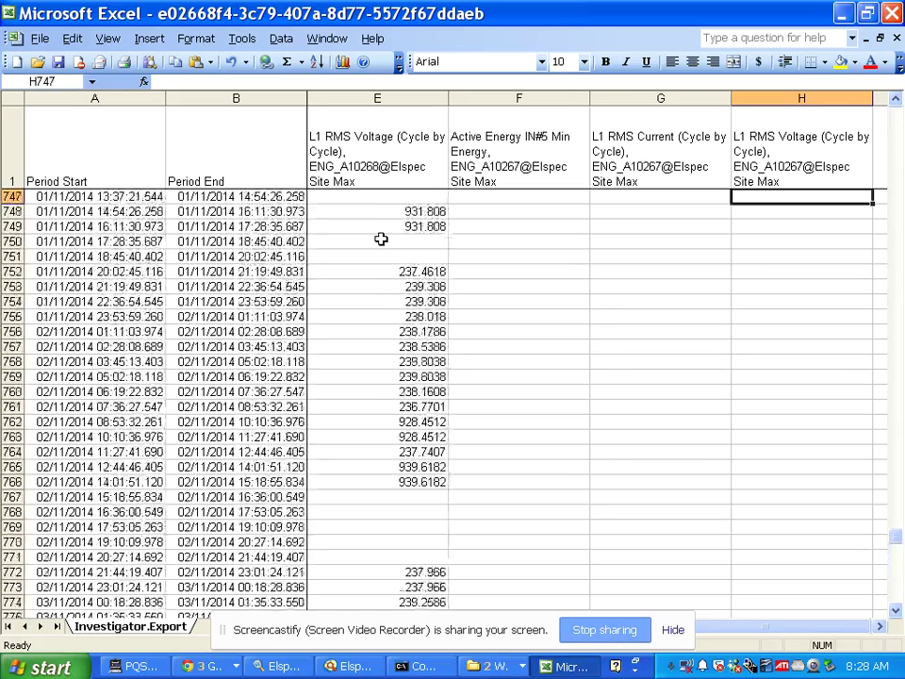
{"action": "key", "text": "Up"}
{"action": "key", "text": "Up"}
{"action": "key", "text": "Up"}
{"action": "key", "text": "Up"}
{"action": "key", "text": "Up"}
{"action": "key", "text": "Up"}
{"action": "key", "text": "Up"}
{"action": "key", "text": "Up"}
{"action": "key", "text": "Up"}
{"action": "key", "text": "Up"}
{"action": "key", "text": "Up"}
{"action": "key", "text": "Up"}
{"action": "key", "text": "Up"}
{"action": "key", "text": "Up"}
{"action": "key", "text": "Up"}
{"action": "key", "text": "Up"}
{"action": "key", "text": "Up"}
{"action": "key", "text": "Up"}
{"action": "key", "text": "Up"}
{"action": "key", "text": "Up"}
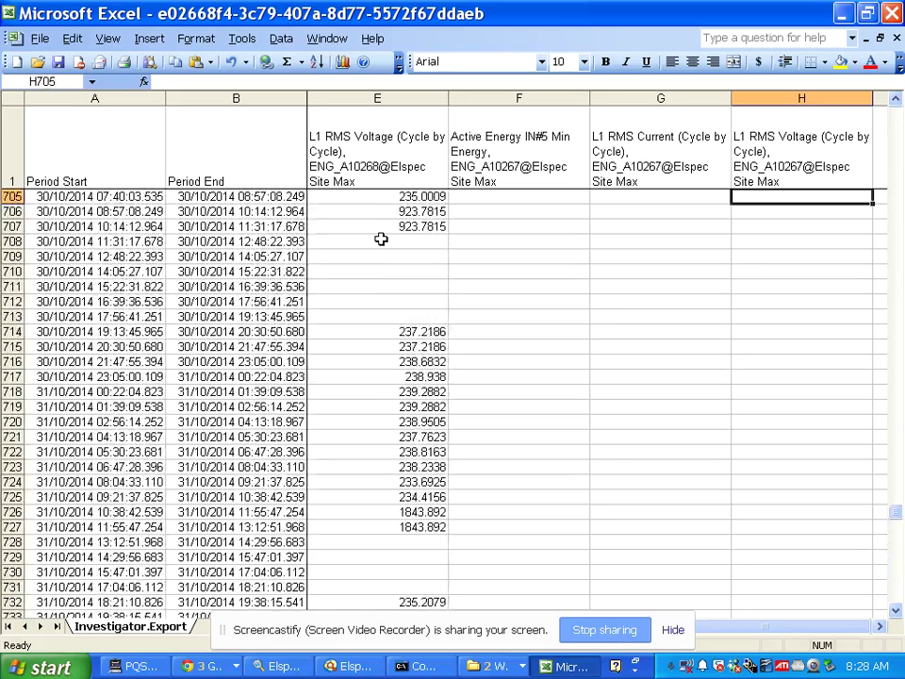
{"action": "key", "text": "Up"}
{"action": "key", "text": "Up"}
{"action": "key", "text": "Up"}
{"action": "key", "text": "Up"}
{"action": "key", "text": "Up"}
{"action": "key", "text": "Up"}
{"action": "key", "text": "Up"}
{"action": "key", "text": "Up"}
{"action": "key", "text": "Up"}
{"action": "key", "text": "Up"}
{"action": "key", "text": "Up"}
{"action": "key", "text": "Up"}
{"action": "key", "text": "Up"}
{"action": "key", "text": "Up"}
{"action": "key", "text": "Up"}
{"action": "key", "text": "Up"}
{"action": "key", "text": "Up"}
{"action": "key", "text": "Up"}
{"action": "key", "text": "Up"}
{"action": "key", "text": "Up"}
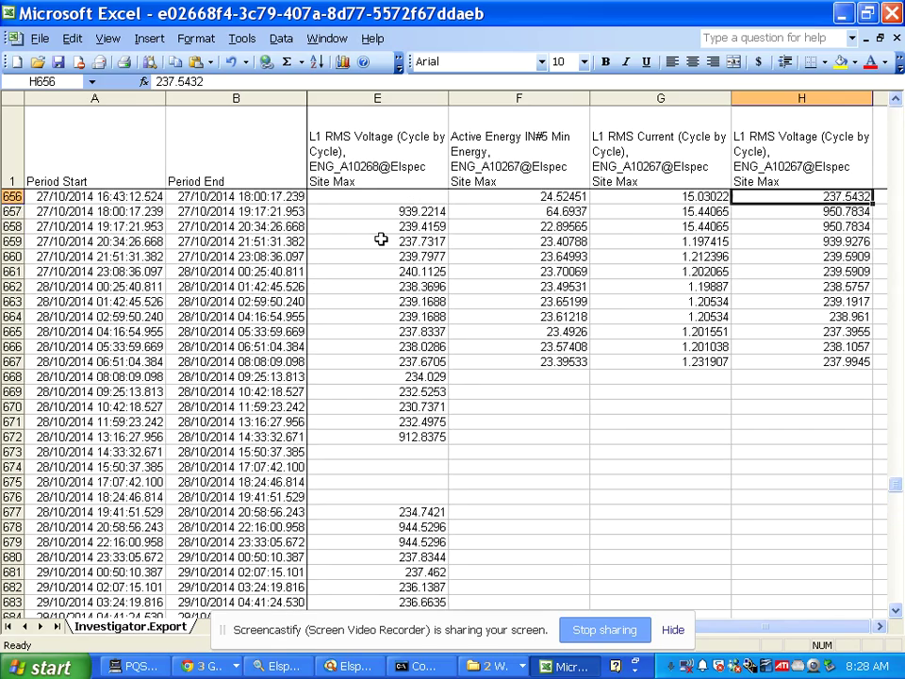
{"action": "key", "text": "Down"}
{"action": "key", "text": "Down"}
{"action": "key", "text": "Down"}
{"action": "key", "text": "Down"}
{"action": "key", "text": "Down"}
{"action": "key", "text": "Down"}
{"action": "key", "text": "Down"}
{"action": "key", "text": "Down"}
{"action": "key", "text": "Down"}
{"action": "key", "text": "Down"}
{"action": "key", "text": "Down"}
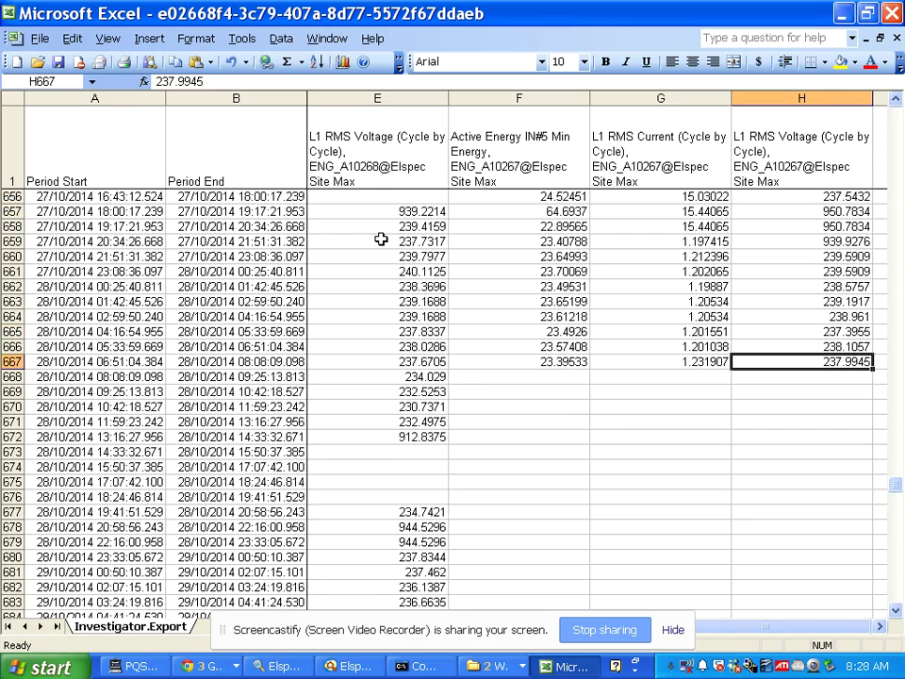
{"action": "key", "text": "Left"}
{"action": "key", "text": "Left"}
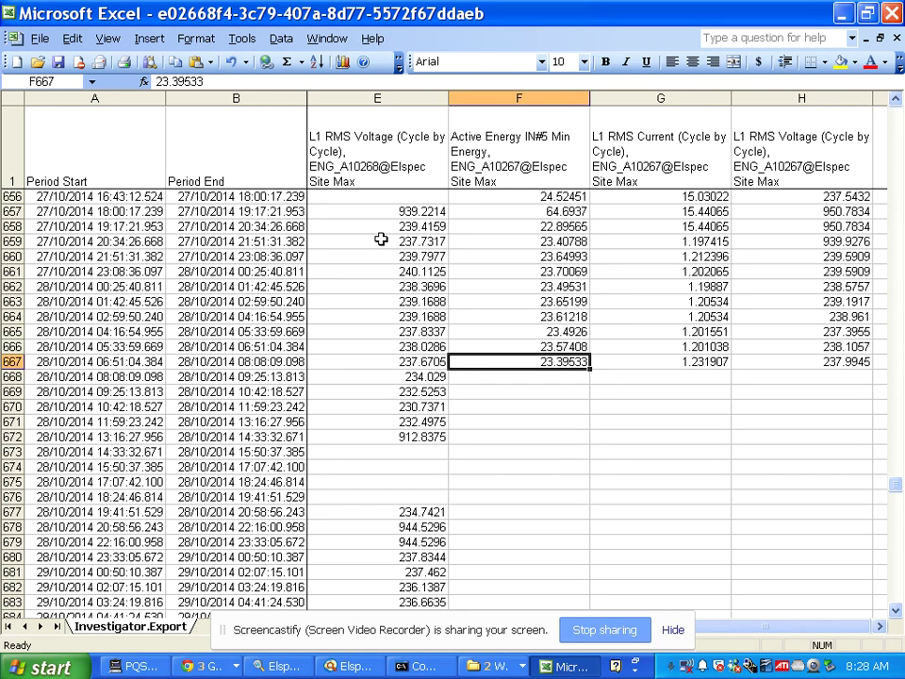
{"action": "key", "text": "Left"}
{"action": "key", "text": "Left"}
{"action": "key", "text": "Left"}
{"action": "key", "text": "Left"}
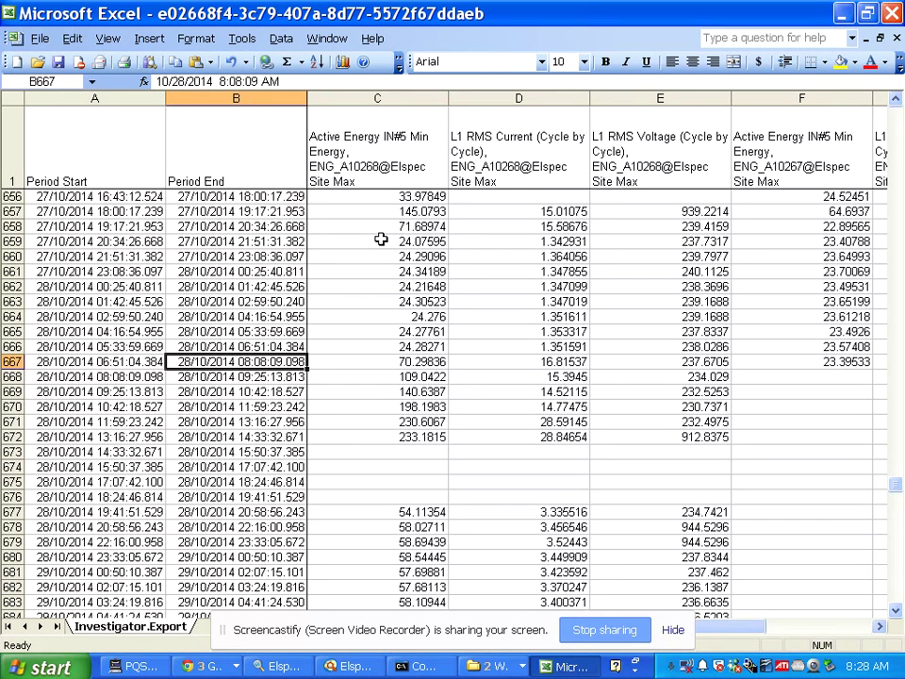
{"action": "key", "text": "Right"}
{"action": "key", "text": "Right"}
{"action": "key", "text": "Left"}
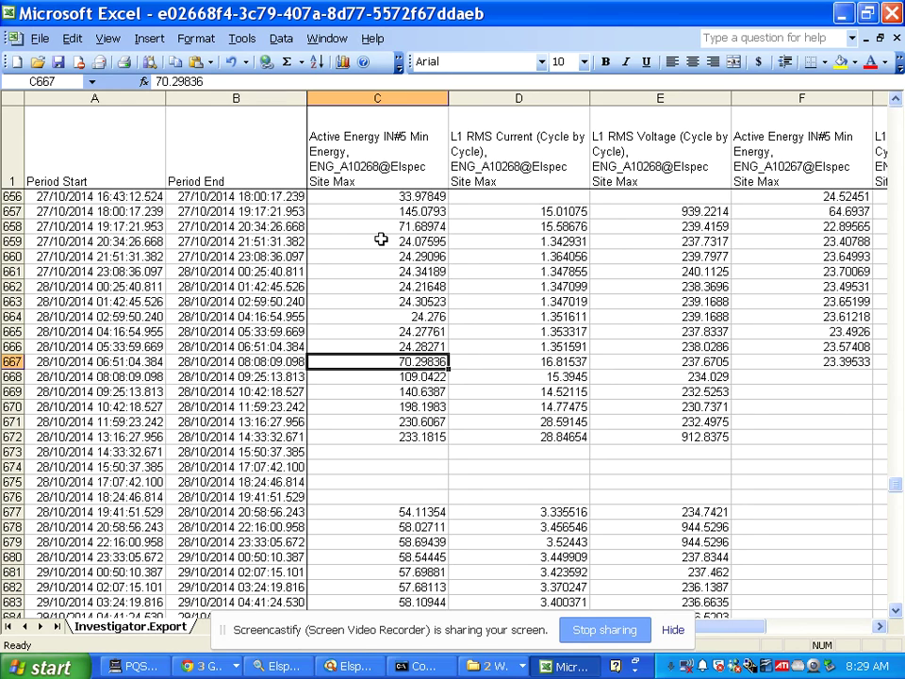
{"action": "key", "text": "Up"}
{"action": "key", "text": "Up"}
{"action": "key", "text": "Up"}
{"action": "key", "text": "Up"}
{"action": "key", "text": "Up"}
{"action": "key", "text": "Up"}
{"action": "key", "text": "Up"}
{"action": "key", "text": "Up"}
{"action": "key", "text": "Up"}
{"action": "key", "text": "Up"}
{"action": "key", "text": "Up"}
{"action": "key", "text": "Up"}
{"action": "key", "text": "Up"}
{"action": "key", "text": "Up"}
{"action": "key", "text": "Up"}
{"action": "key", "text": "Up"}
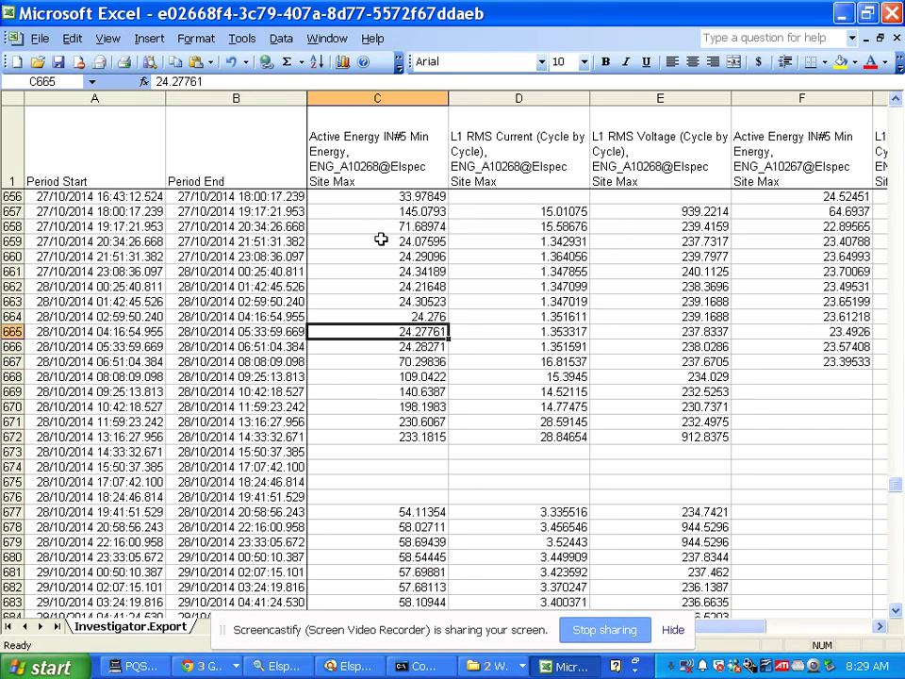
{"action": "key", "text": "Up"}
{"action": "key", "text": "Up"}
{"action": "key", "text": "Up"}
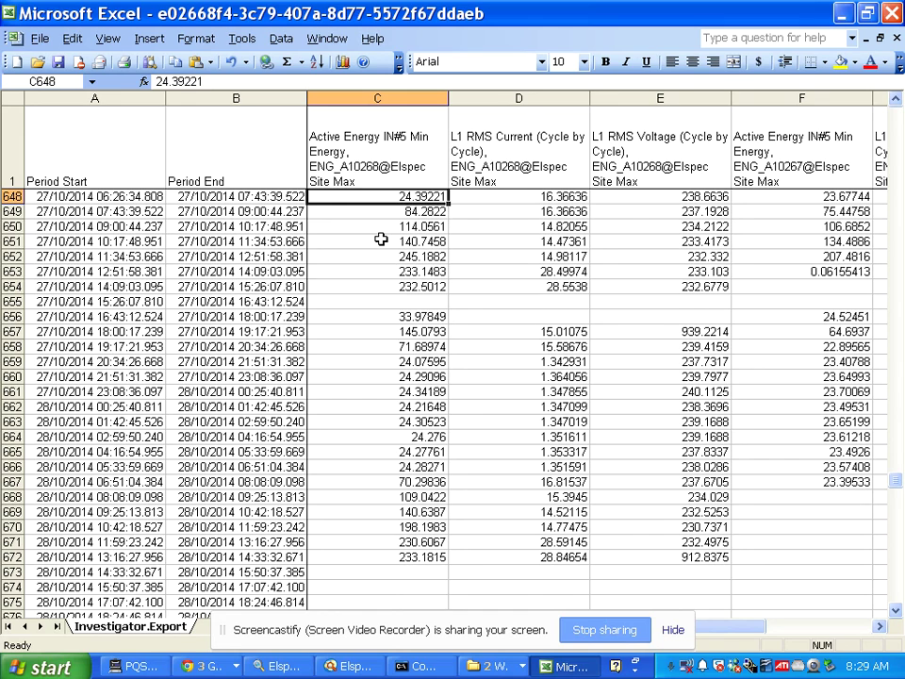
{"action": "key", "text": "Down"}
{"action": "key", "text": "Down"}
{"action": "key", "text": "Down"}
{"action": "key", "text": "Down"}
{"action": "key", "text": "Right"}
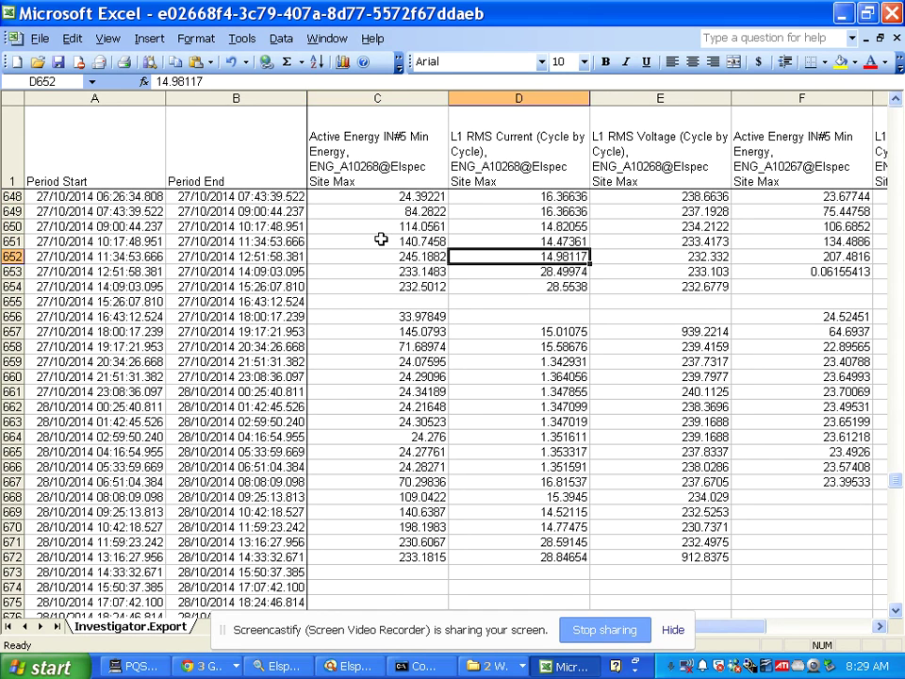
{"action": "key", "text": "Left"}
{"action": "key", "text": "Right"}
{"action": "key", "text": "Right"}
{"action": "key", "text": "Right"}
{"action": "key", "text": "Right"}
{"action": "key", "text": "Down"}
{"action": "key", "text": "Down"}
{"action": "key", "text": "Down"}
{"action": "key", "text": "Down"}
{"action": "key", "text": "Down"}
{"action": "key", "text": "Down"}
{"action": "key", "text": "Down"}
{"action": "key", "text": "Down"}
{"action": "key", "text": "Down"}
{"action": "key", "text": "Down"}
{"action": "key", "text": "Down"}
{"action": "key", "text": "Down"}
{"action": "key", "text": "Down"}
{"action": "key", "text": "Down"}
{"action": "key", "text": "Down"}
{"action": "key", "text": "Down"}
{"action": "key", "text": "Down"}
{"action": "key", "text": "Down"}
{"action": "key", "text": "Down"}
{"action": "key", "text": "Down"}
{"action": "key", "text": "Down"}
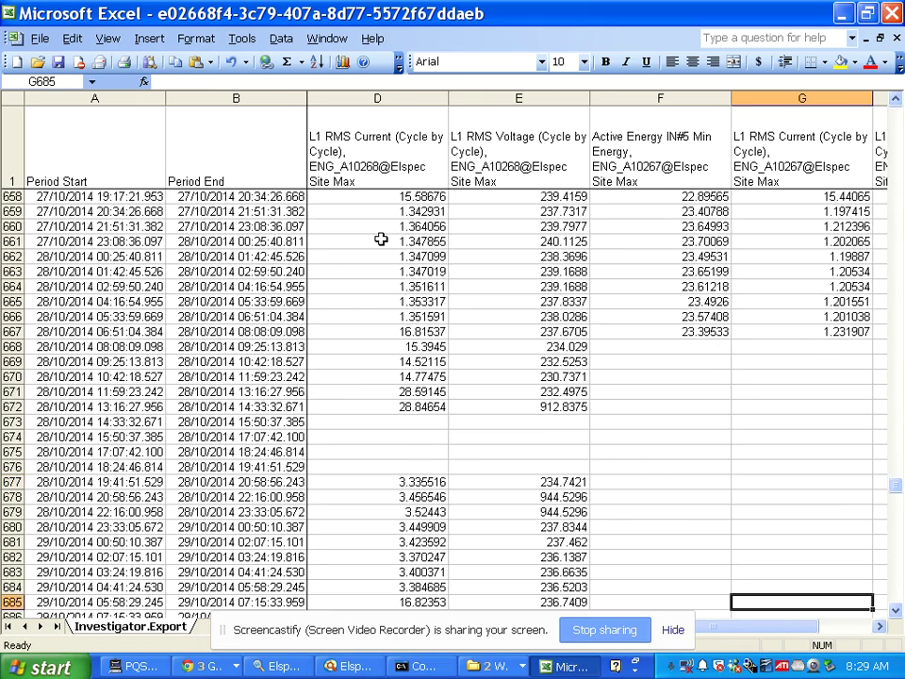
- Start Save As to the Desktop, reusing the existing shipping container file's name
{"action": "left_click", "coordinate": [40, 39]}
{"action": "left_click", "coordinate": [67, 101]}
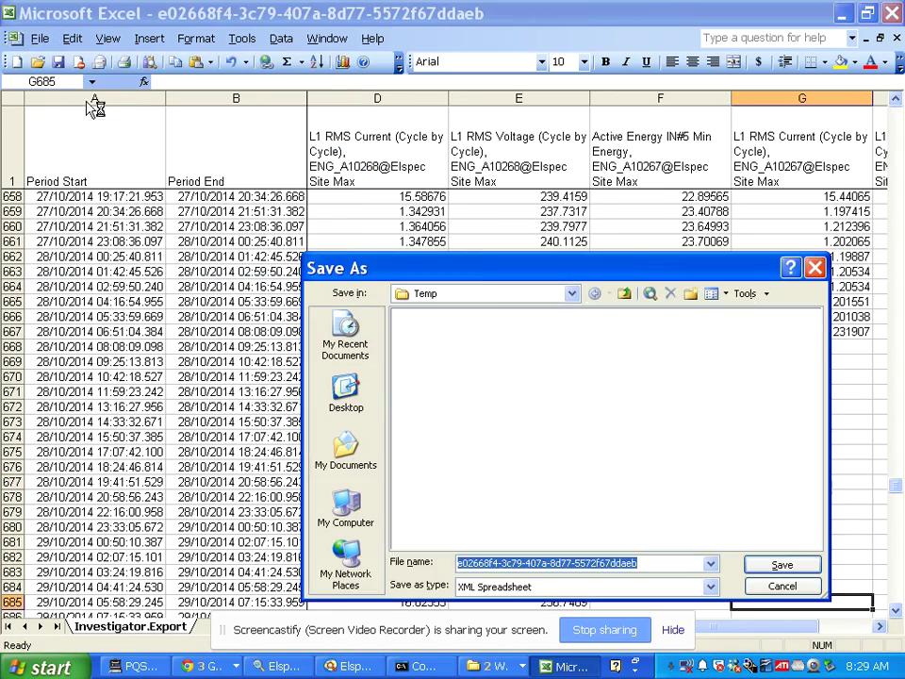
{"action": "left_click", "coordinate": [448, 463]}
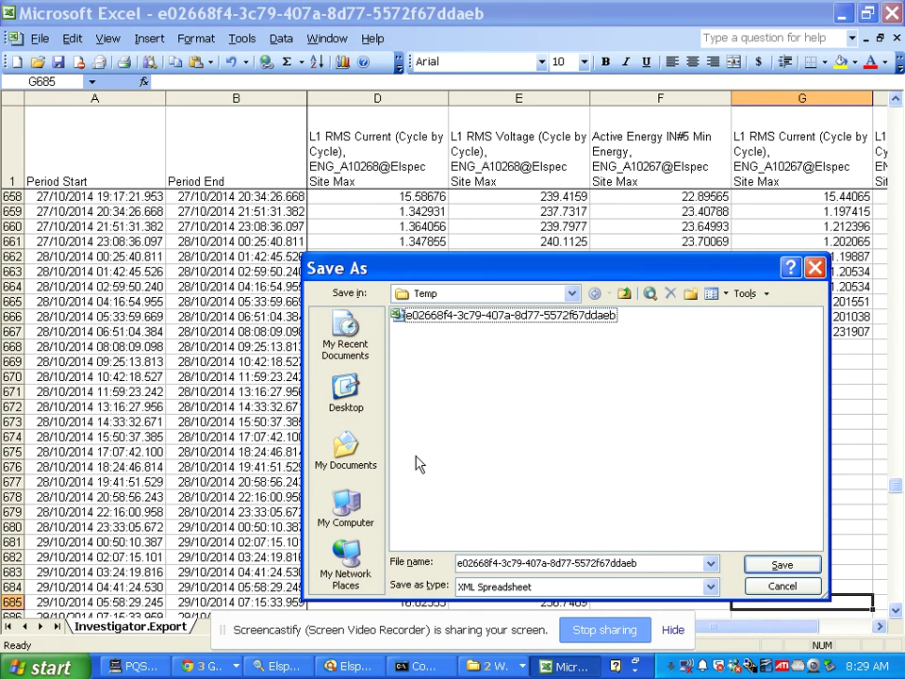
{"action": "left_click", "coordinate": [358, 394]}
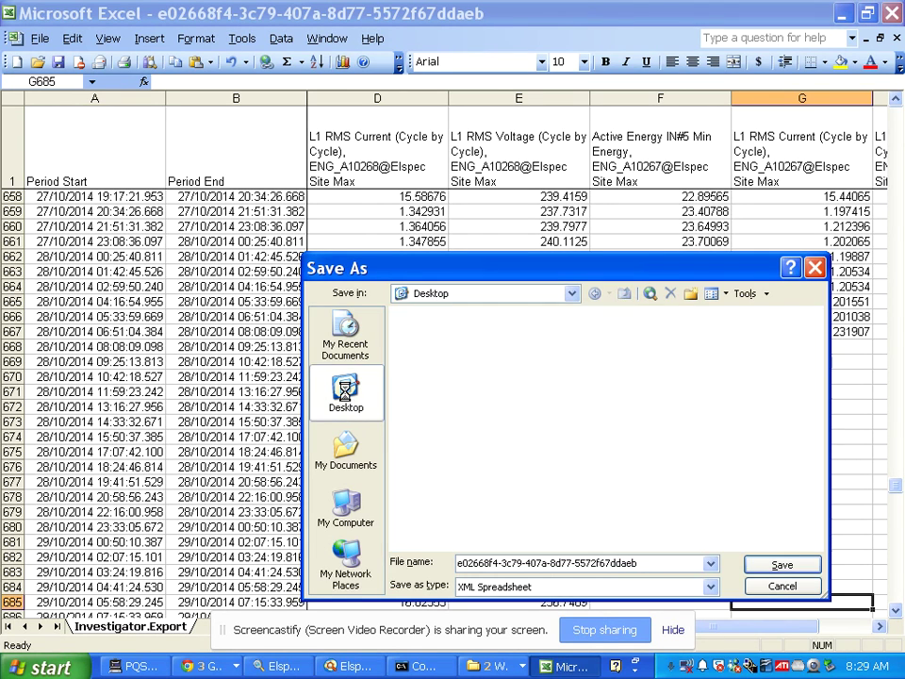
{"action": "left_click", "coordinate": [528, 421]}
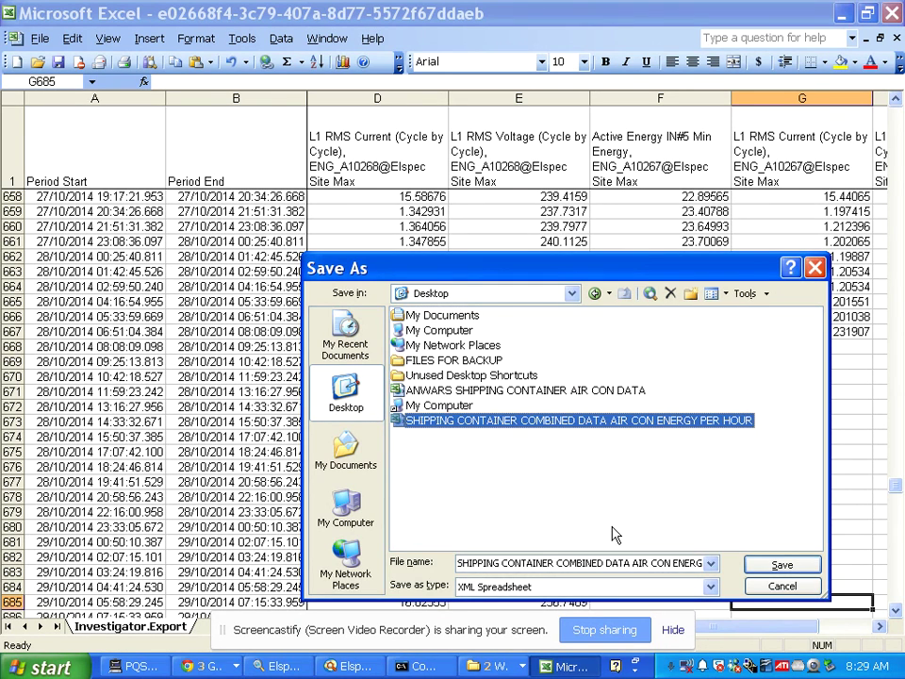
{"action": "left_click", "coordinate": [691, 541]}
{"action": "left_click", "coordinate": [487, 422]}
- Replace COMBINED with SHAMS in the file name and save as XML Spreadsheet
{"action": "left_click", "coordinate": [599, 563]}
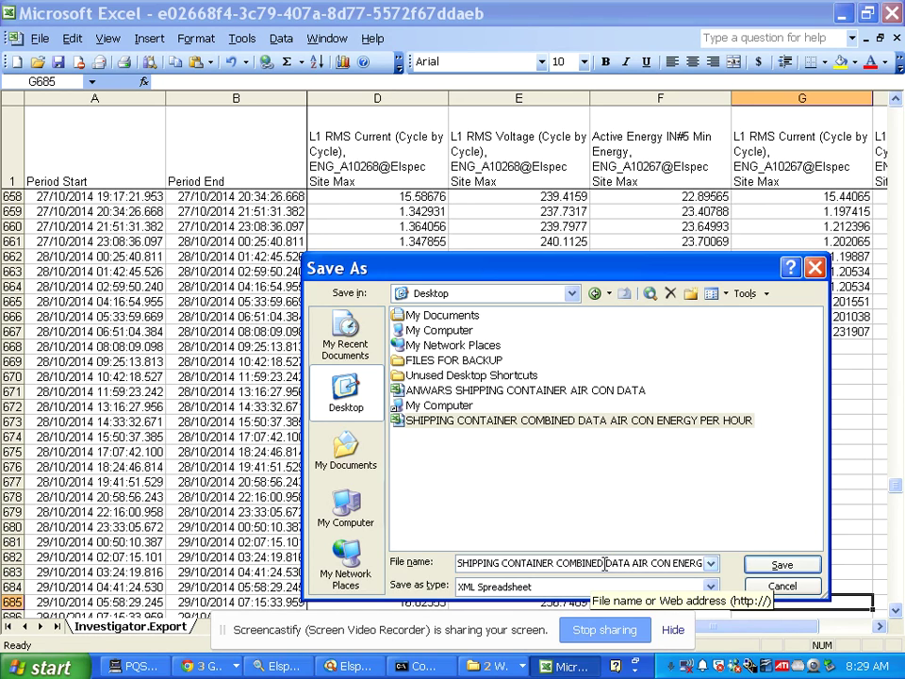
{"action": "key", "text": "BackSpace"}
{"action": "key", "text": "BackSpace"}
{"action": "key", "text": "BackSpace"}
{"action": "key", "text": "BackSpace"}
{"action": "key", "text": "BackSpace"}
{"action": "key", "text": "BackSpace"}
{"action": "key", "text": "BackSpace"}
{"action": "key", "text": "BackSpace"}
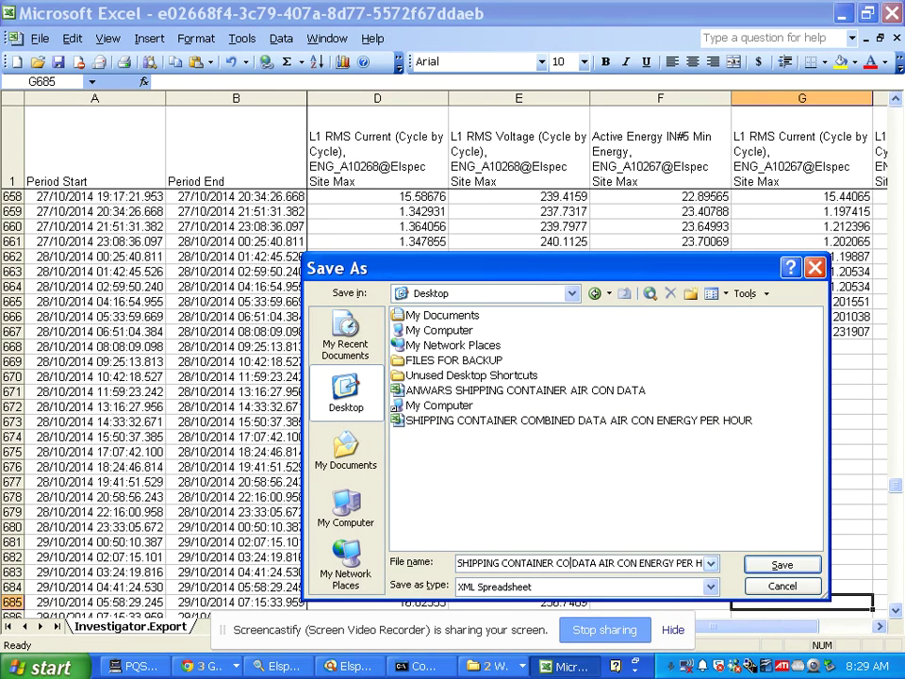
{"action": "type", "text": "S "}
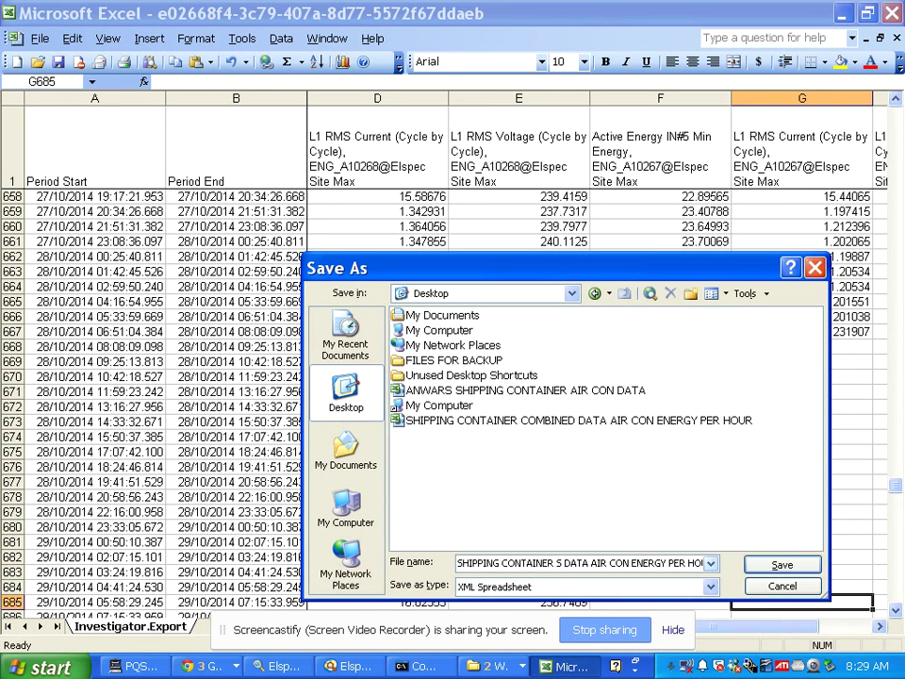
{"action": "type", "text": "HAMS"}
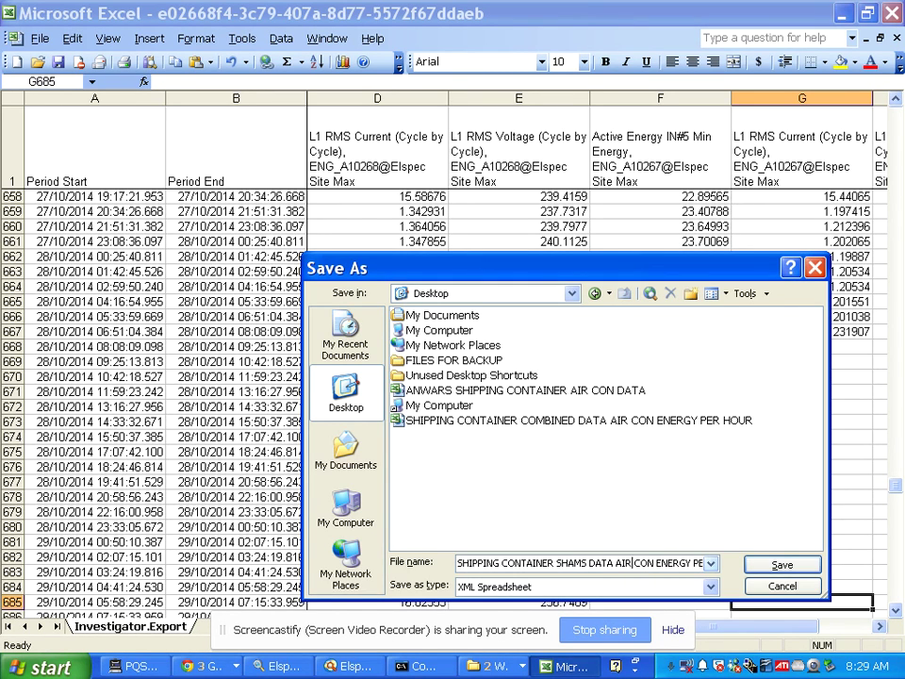
{"action": "key", "text": "End"}
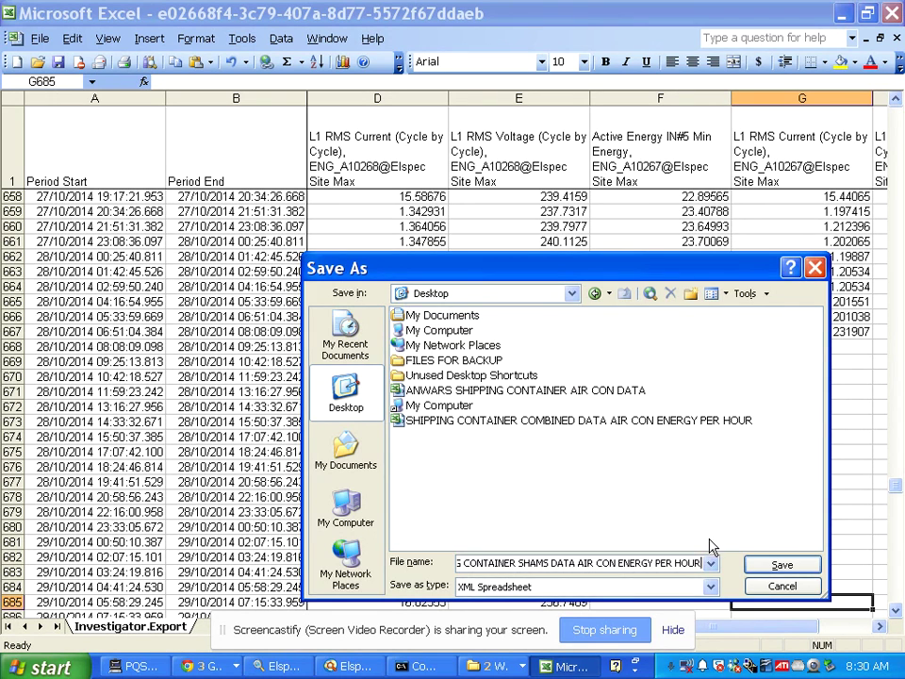
{"action": "left_click", "coordinate": [782, 566]}
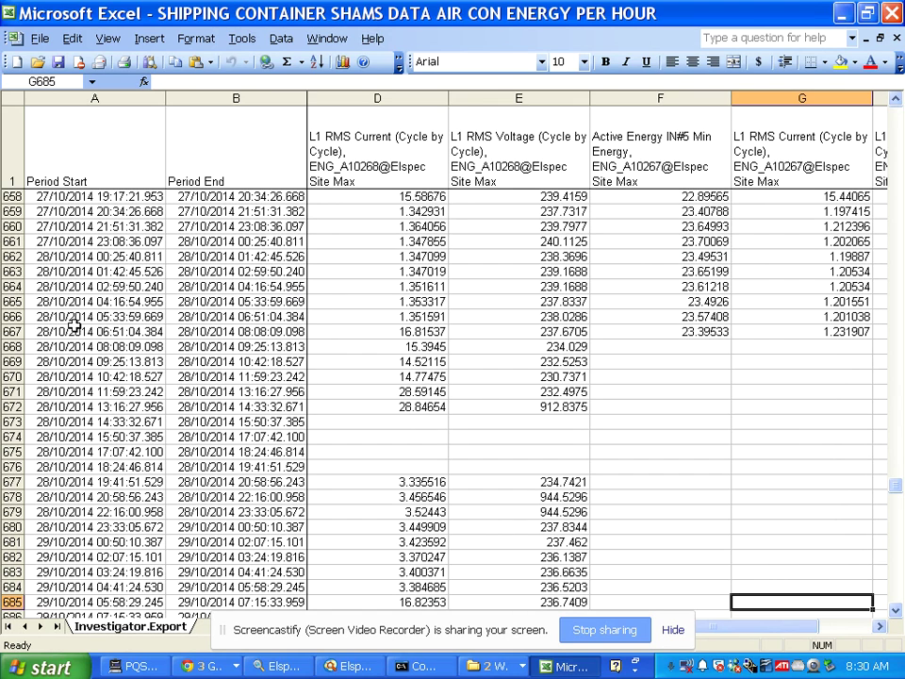
- Save another copy under the same name as XML Spreadsheet on the USB drive F:
{"action": "left_click", "coordinate": [36, 39]}
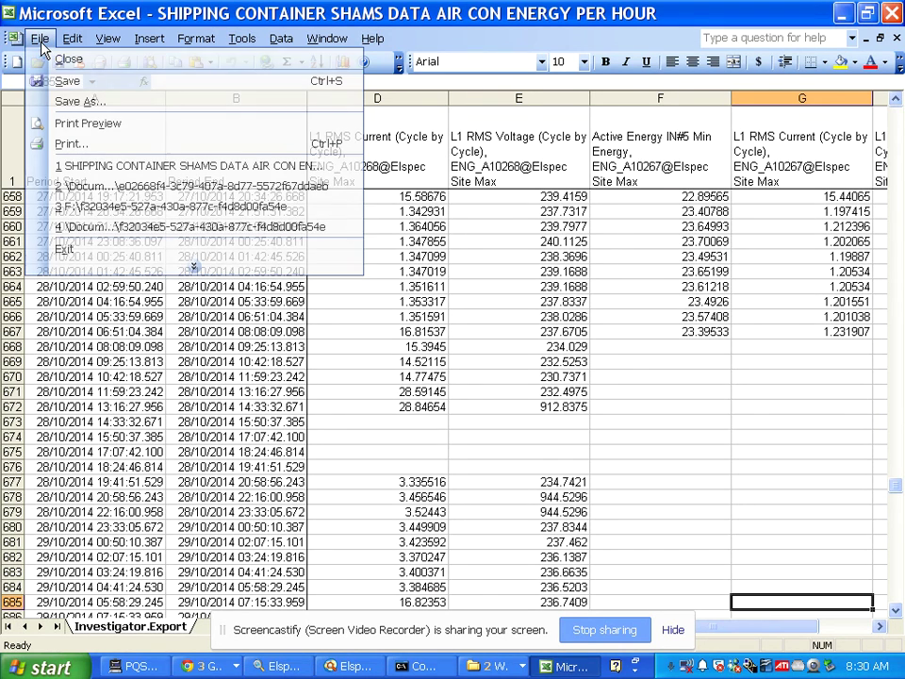
{"action": "left_click", "coordinate": [71, 95]}
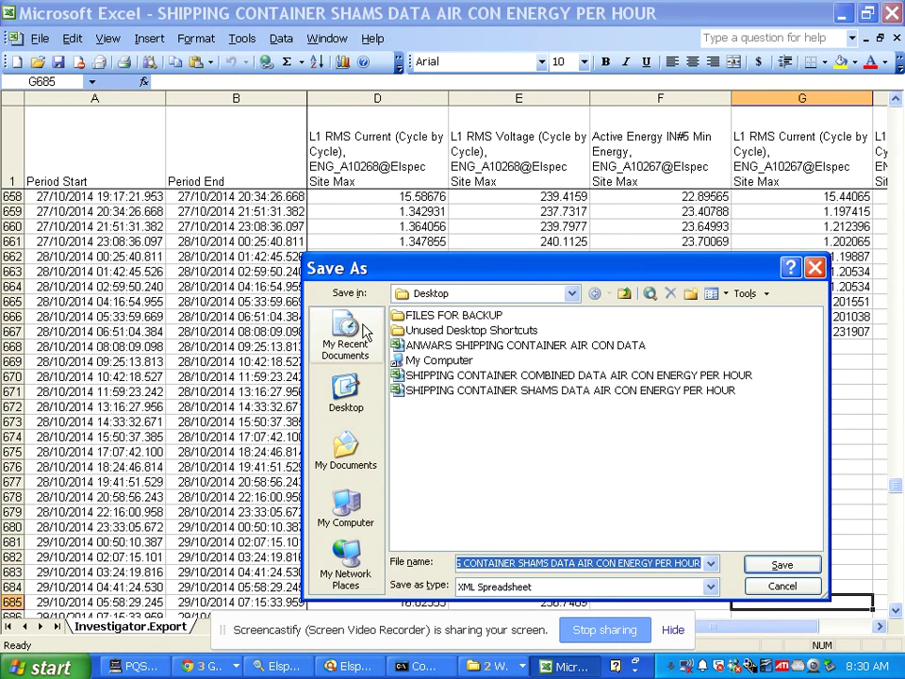
{"action": "left_click", "coordinate": [347, 504]}
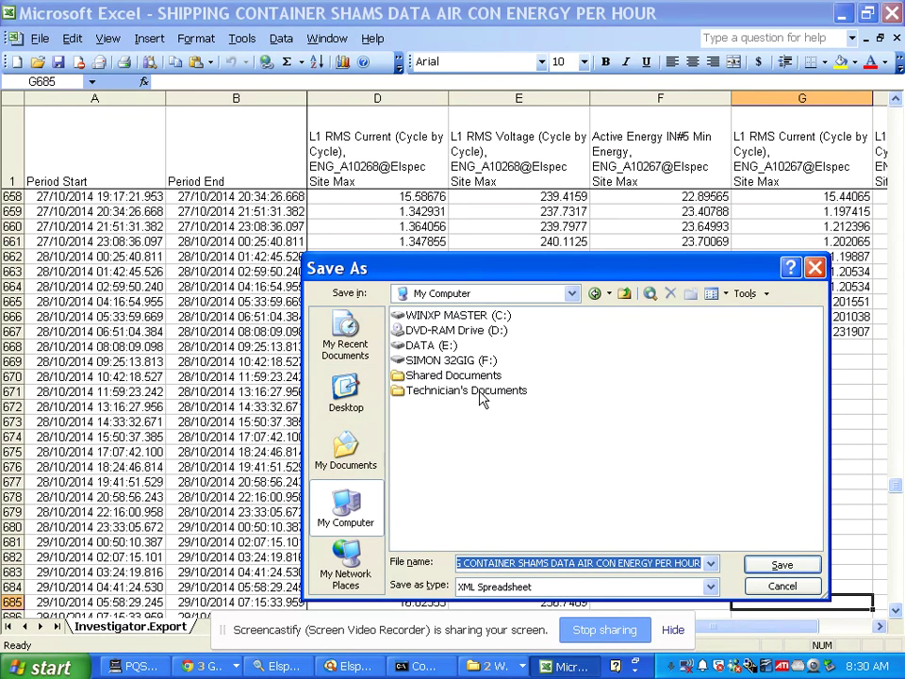
{"action": "left_click", "coordinate": [436, 362]}
{"action": "double_click", "coordinate": [436, 362]}
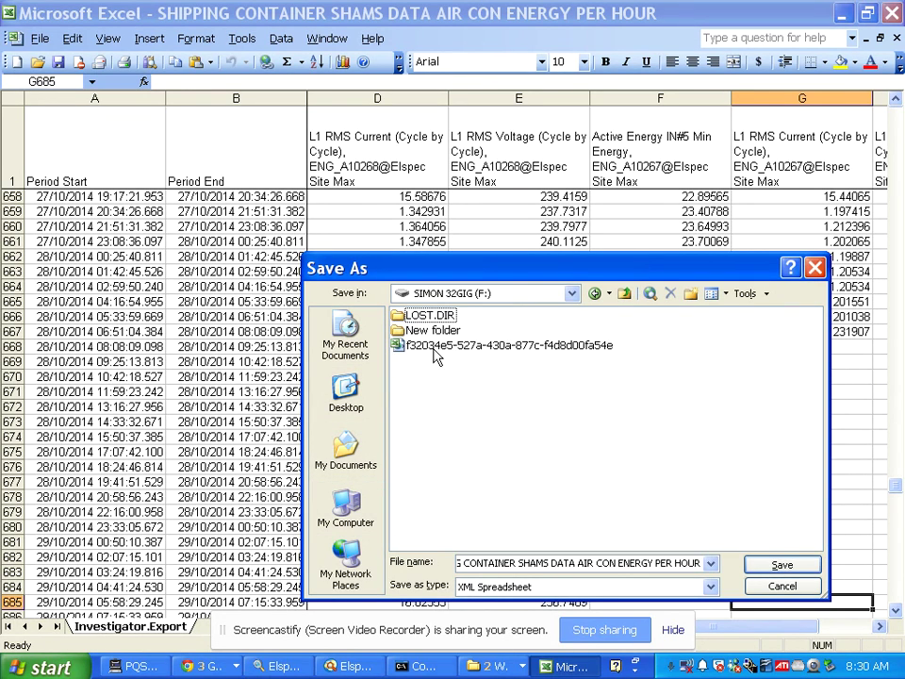
{"action": "left_click", "coordinate": [789, 565]}
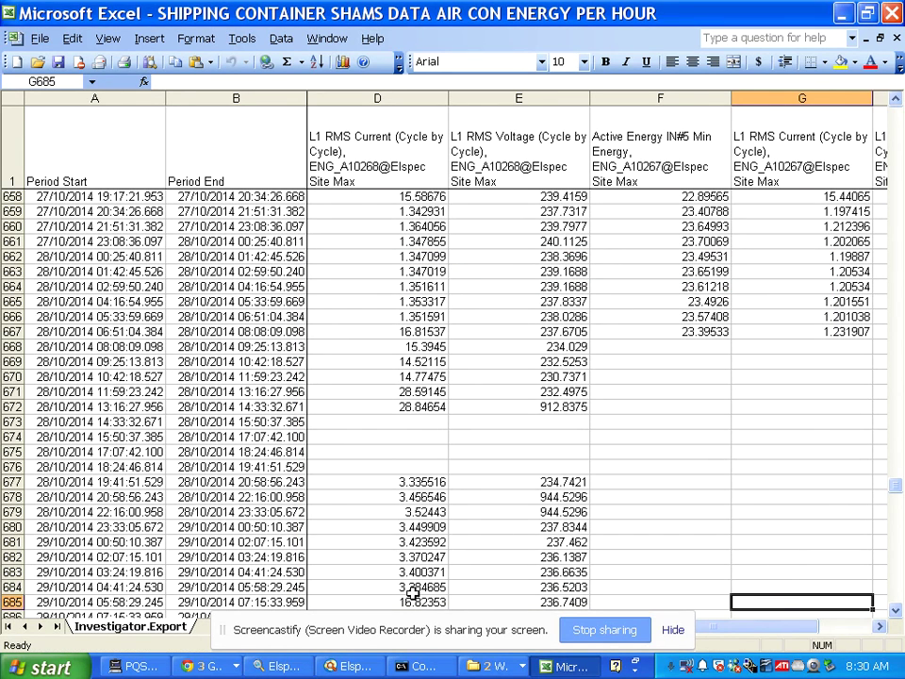
- Minimize Elspec Search so Investigator's Trend 1 charts for both devices are in front
{"action": "left_click", "coordinate": [352, 667]}
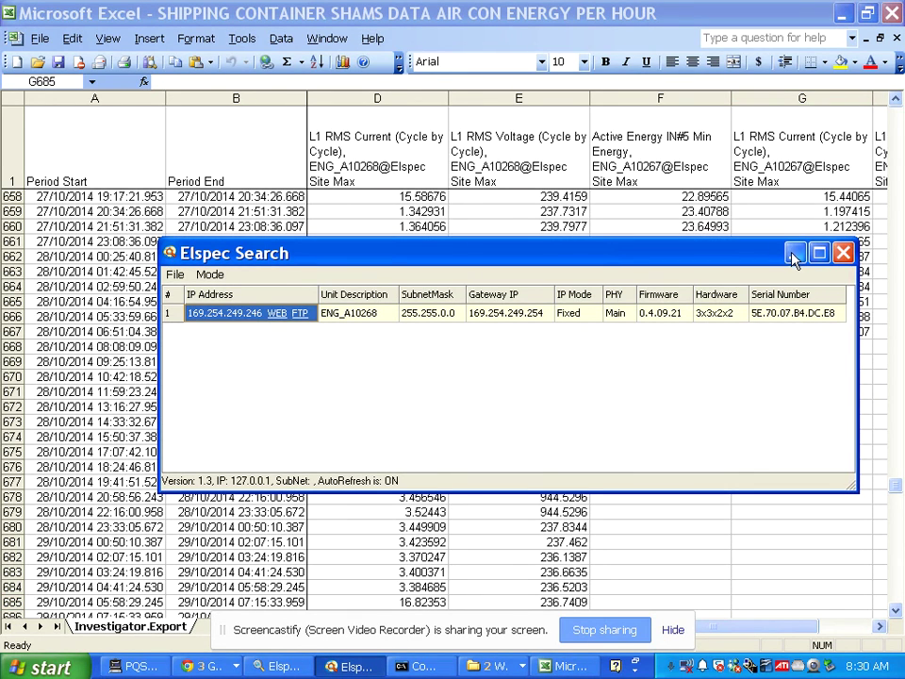
{"action": "left_click", "coordinate": [795, 253]}
{"action": "left_click", "coordinate": [276, 666]}
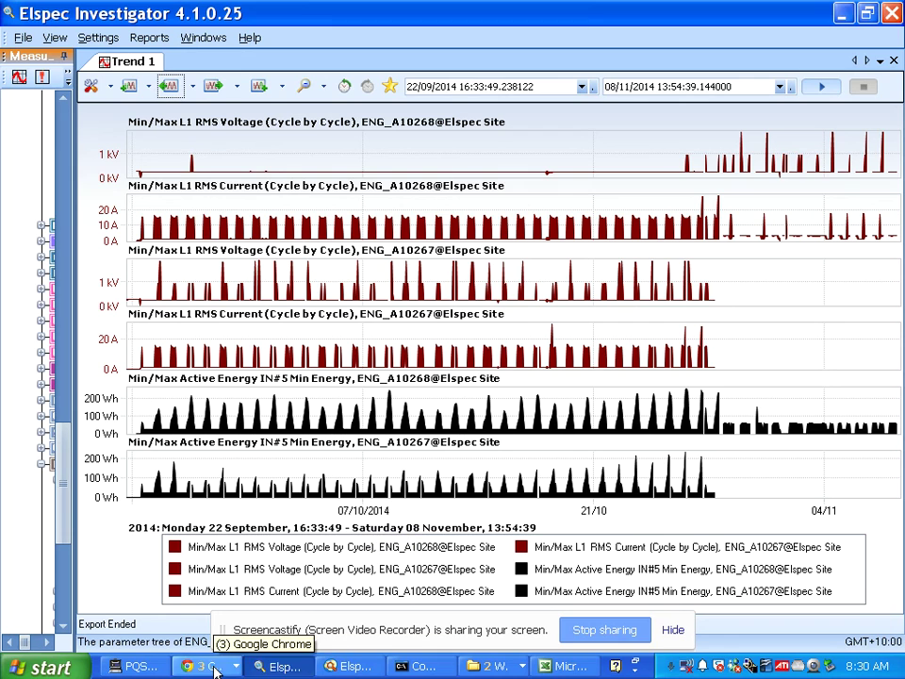
{"action": "left_click", "coordinate": [39, 666]}
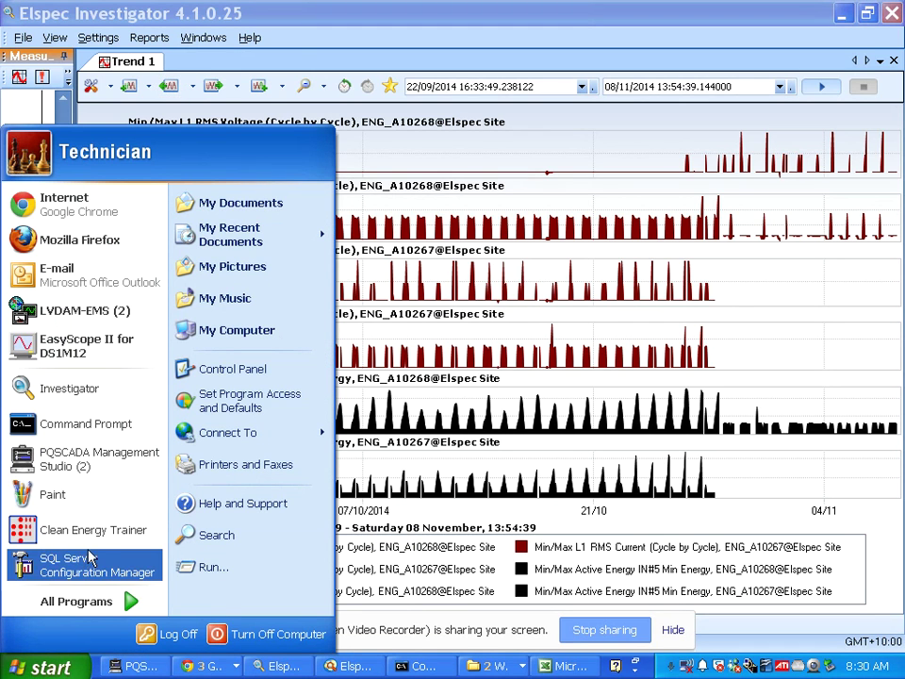
- Paste the Investigator trend screenshot into a new Paint image
{"action": "left_click", "coordinate": [113, 510]}
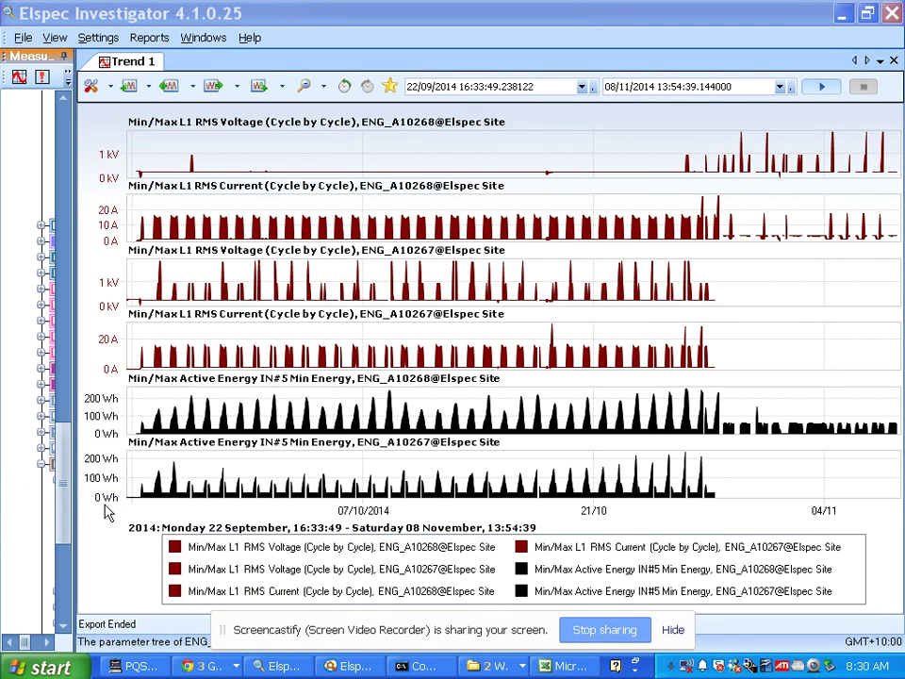
{"action": "left_click", "coordinate": [45, 35]}
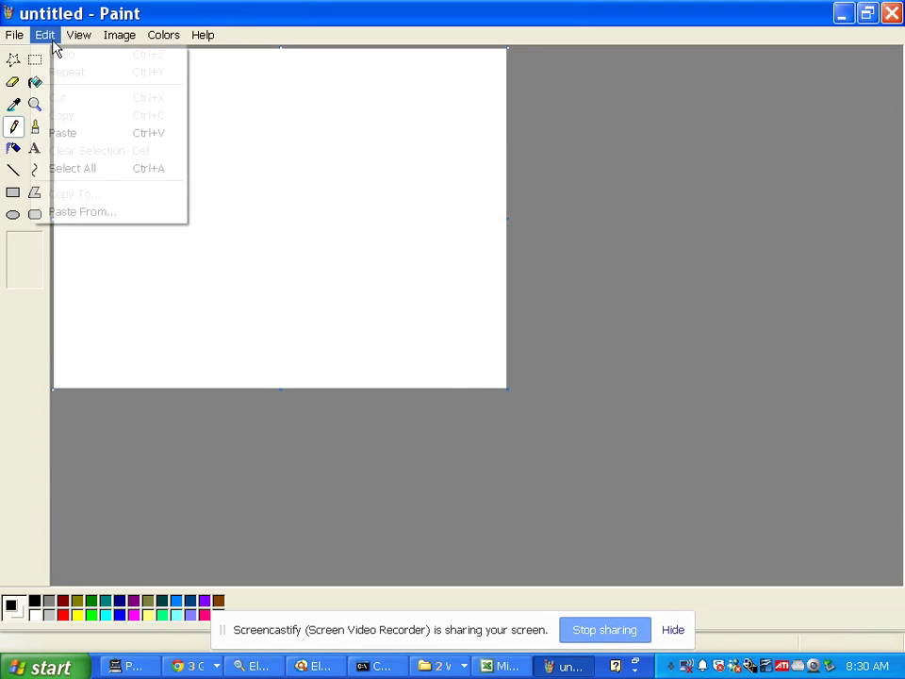
{"action": "left_click", "coordinate": [62, 133]}
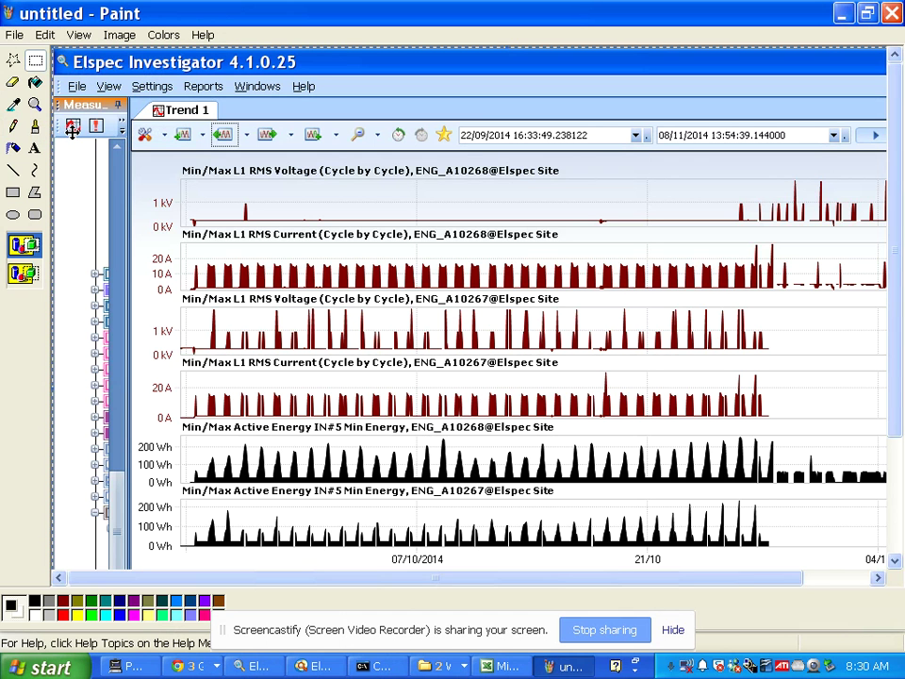
- Save the image as JPEG 'SHAMS DATA on' on drive F: and close Paint
{"action": "left_click", "coordinate": [12, 36]}
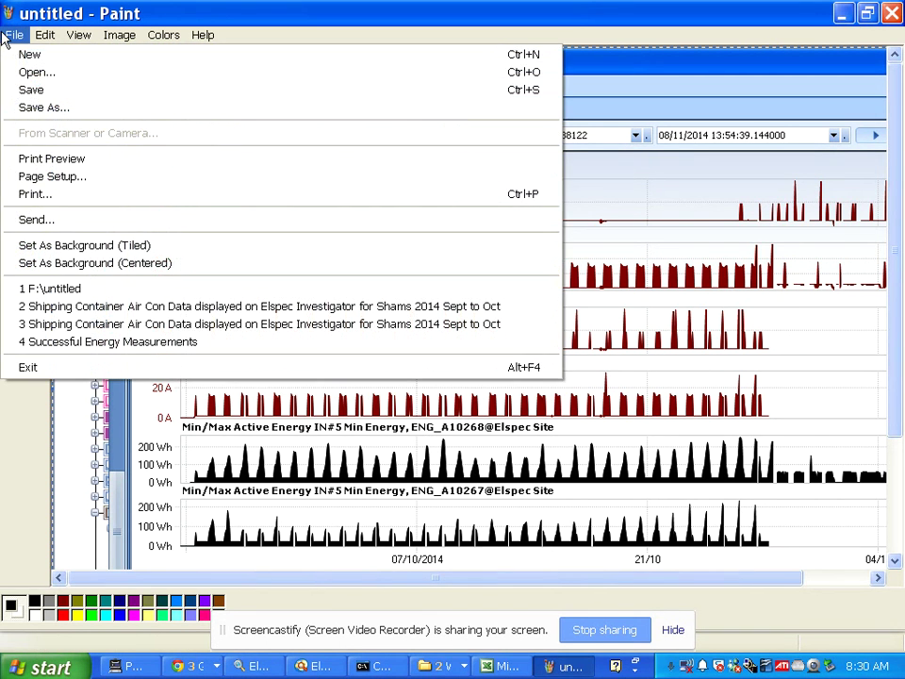
{"action": "left_click", "coordinate": [47, 108]}
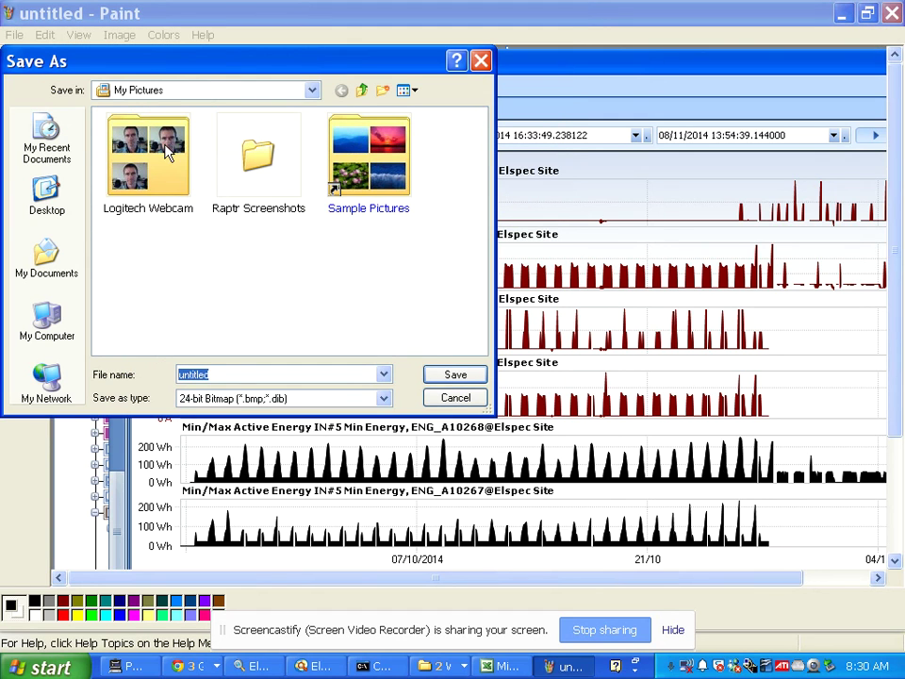
{"action": "left_click", "coordinate": [52, 323]}
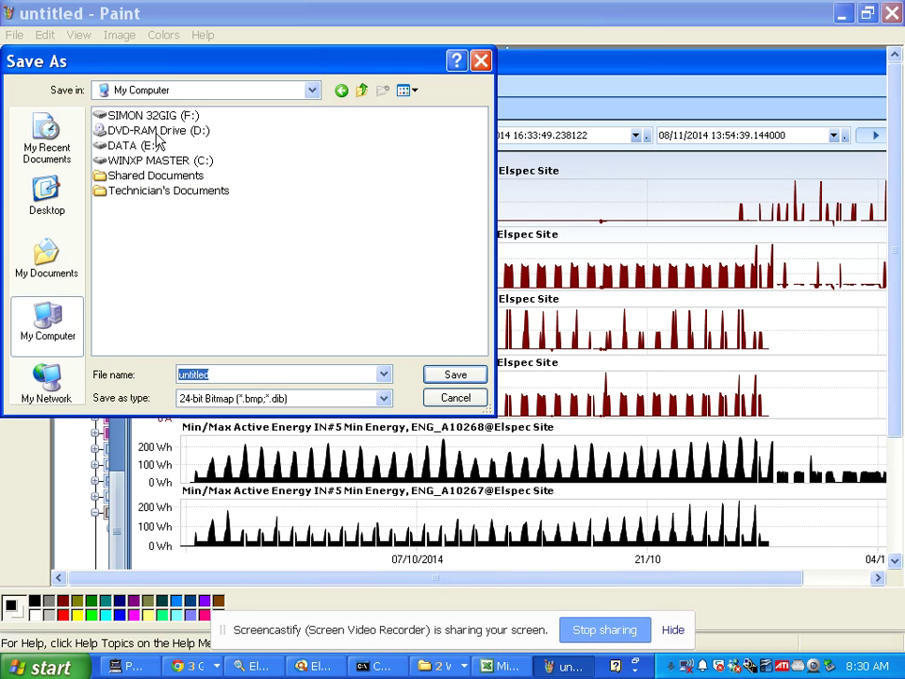
{"action": "double_click", "coordinate": [157, 117]}
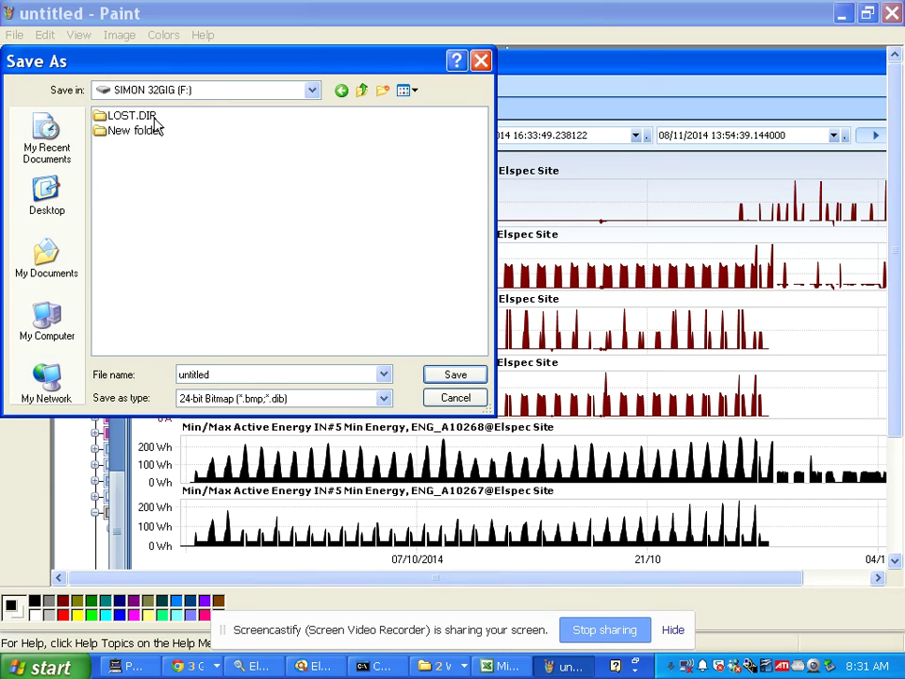
{"action": "left_click", "coordinate": [258, 399]}
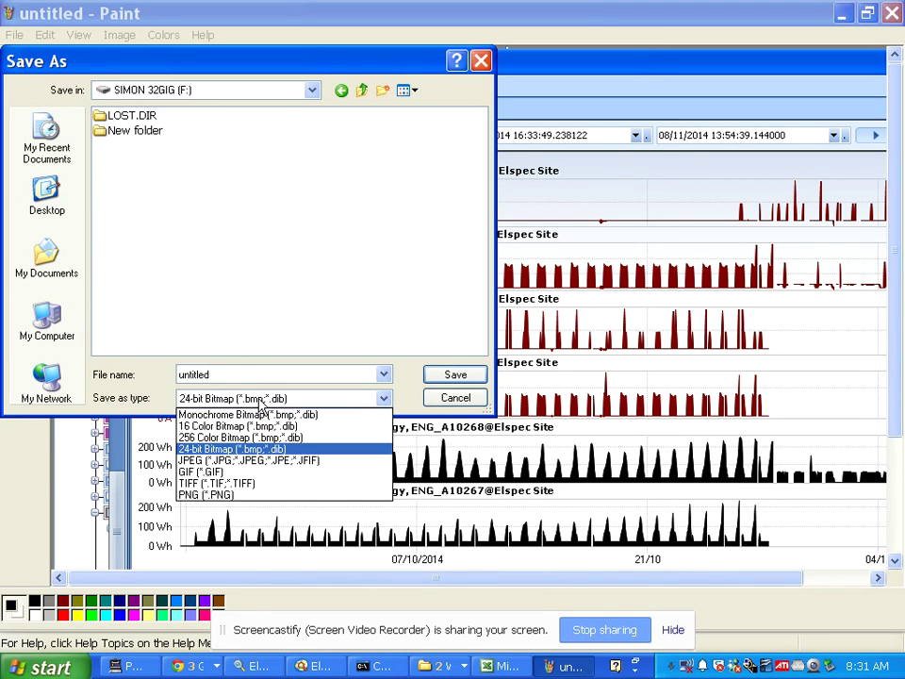
{"action": "left_click", "coordinate": [237, 460]}
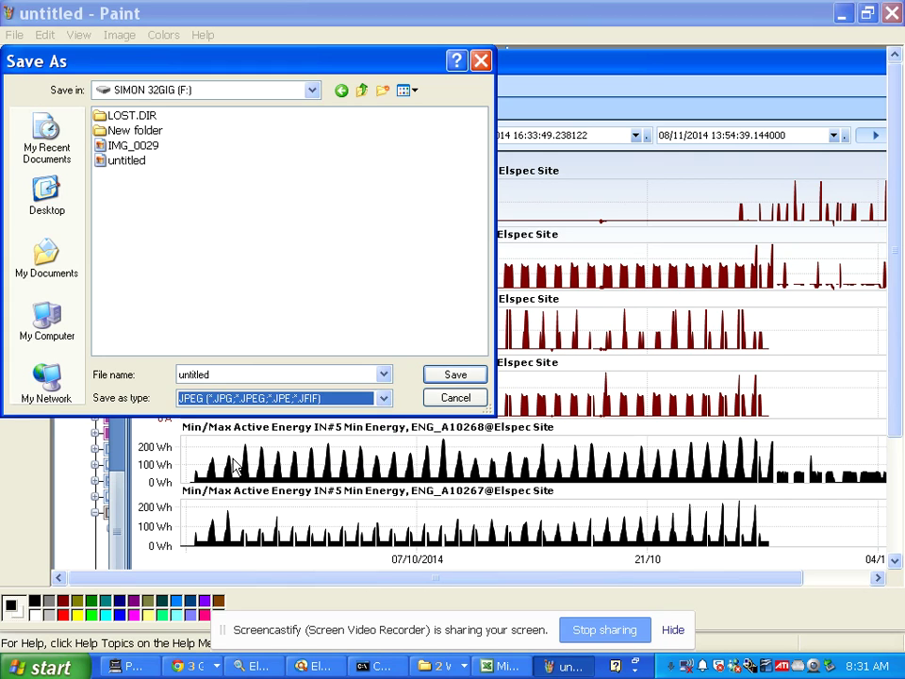
{"action": "left_click", "coordinate": [237, 374]}
{"action": "type", "text": "SHAm"}
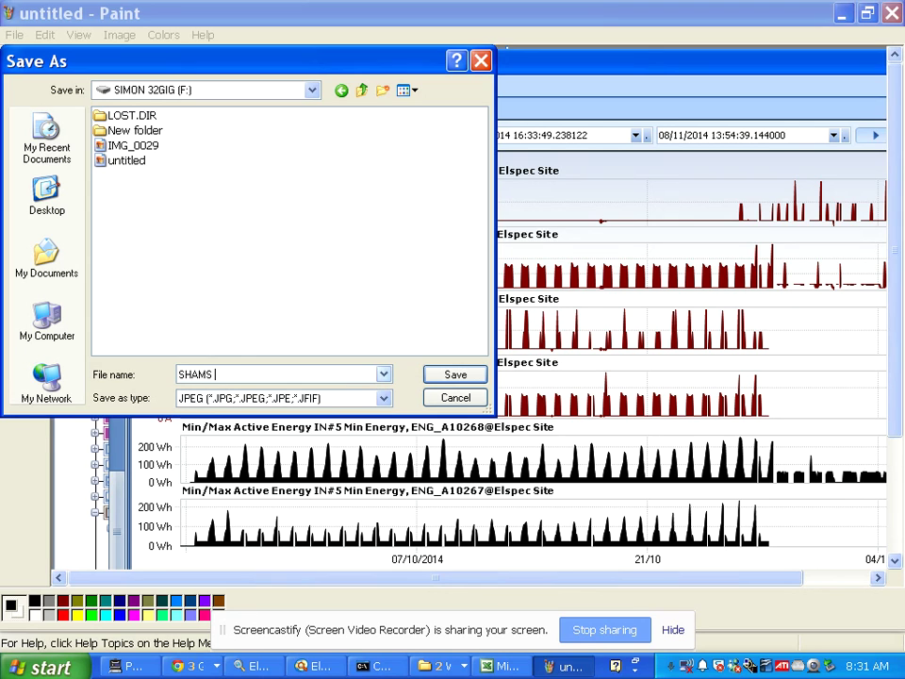
{"action": "key", "text": "Return"}
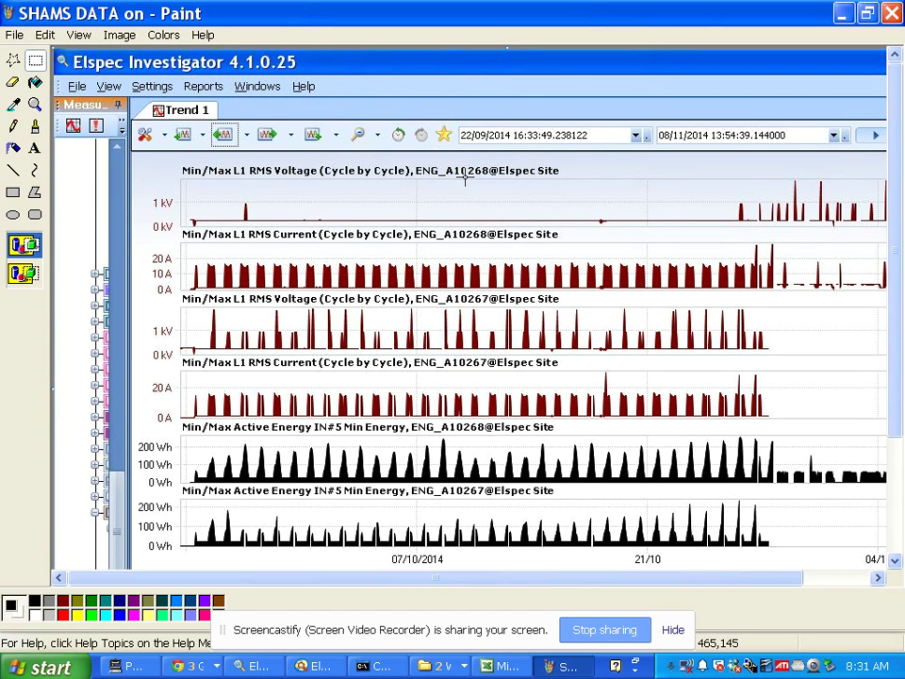
{"action": "left_click", "coordinate": [890, 12]}
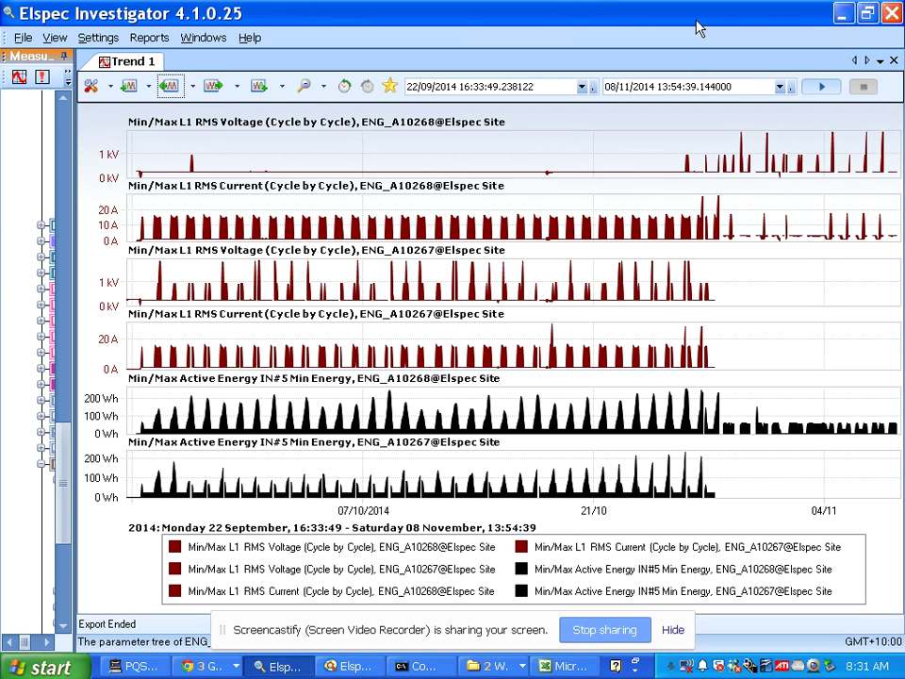
- Export Trend 1 data as an Excel XML Spreadsheet with Min ticked alongside Max
{"action": "left_click", "coordinate": [110, 86]}
{"action": "mouse_move", "coordinate": [179, 110]}
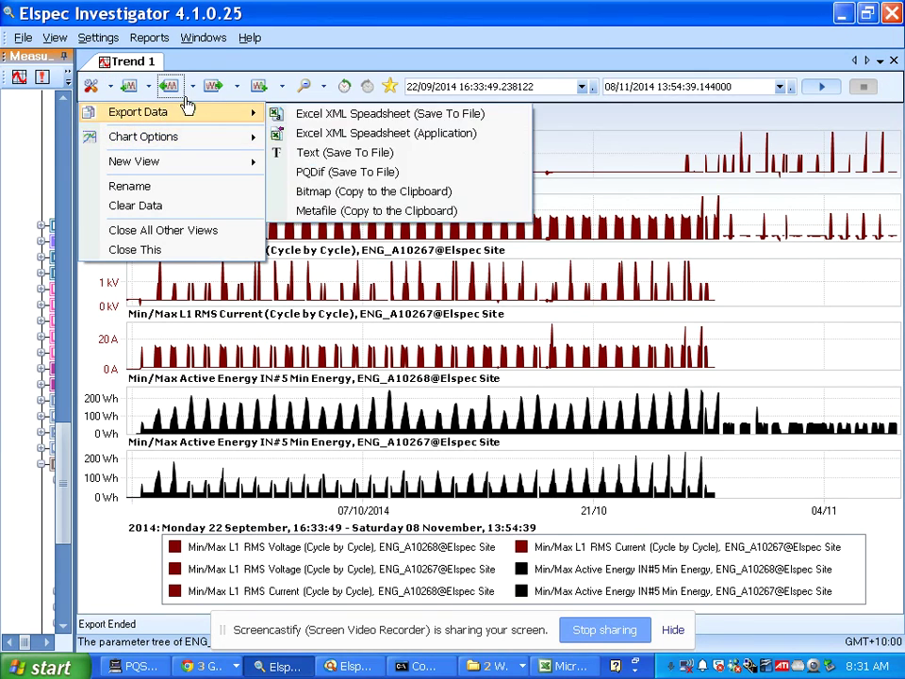
{"action": "left_click", "coordinate": [330, 138]}
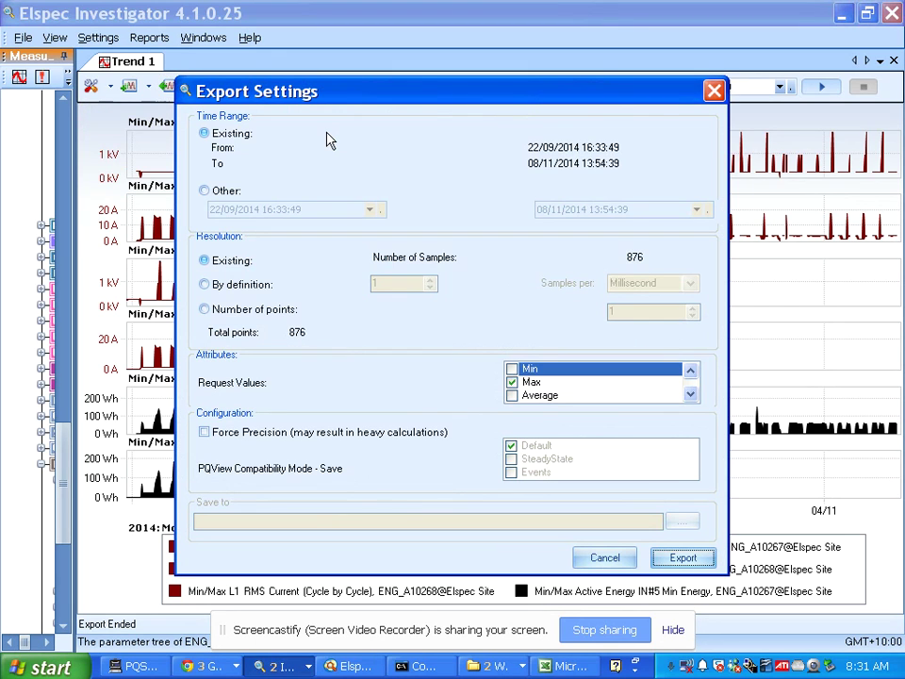
{"action": "left_click", "coordinate": [514, 370]}
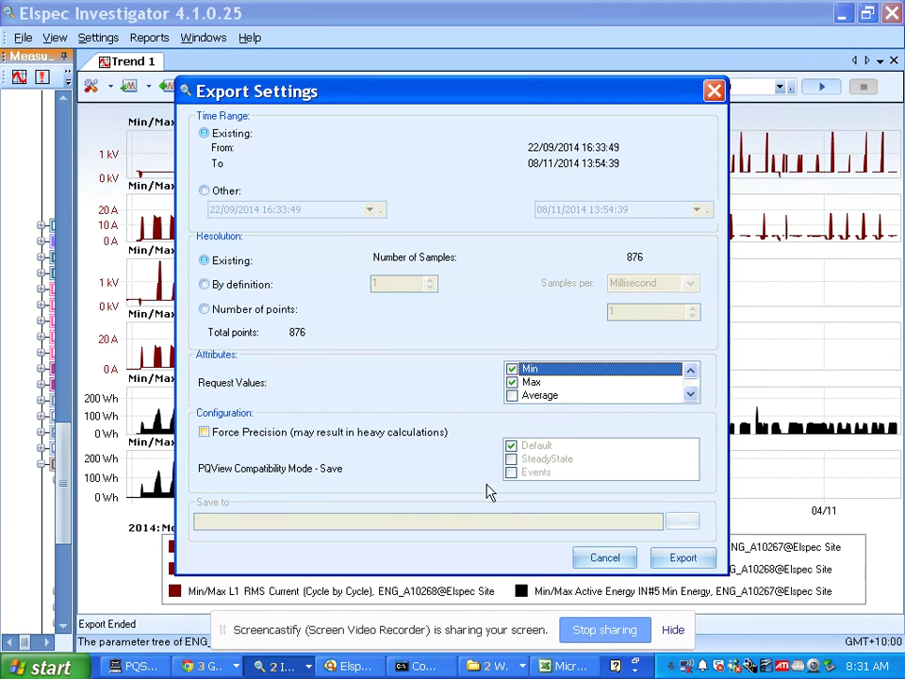
{"action": "left_click", "coordinate": [682, 558]}
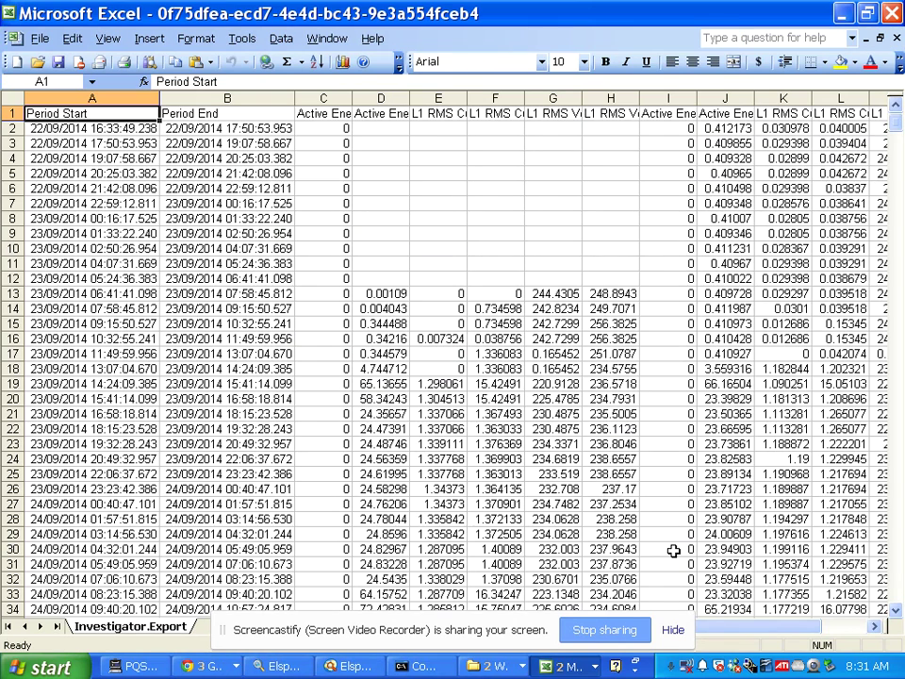
- Wrap the text in header row 1 and enlarge it so full Min/Max column titles show
{"action": "left_click", "coordinate": [138, 308]}
{"action": "left_click", "coordinate": [199, 297]}
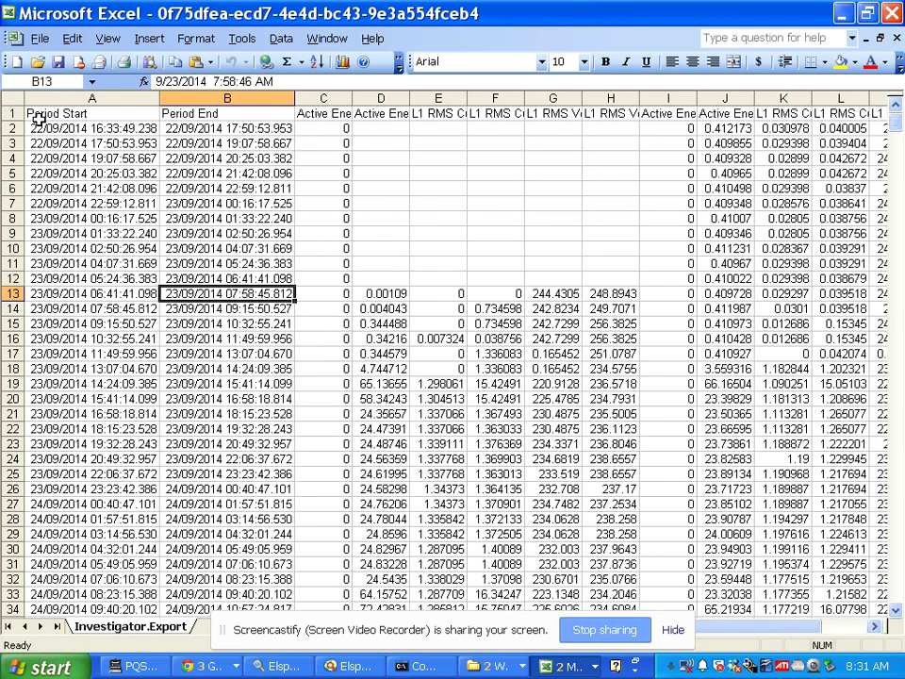
{"action": "left_click_drag", "start_coordinate": [11, 120], "coordinate": [12, 182]}
{"action": "left_click", "coordinate": [5, 133]}
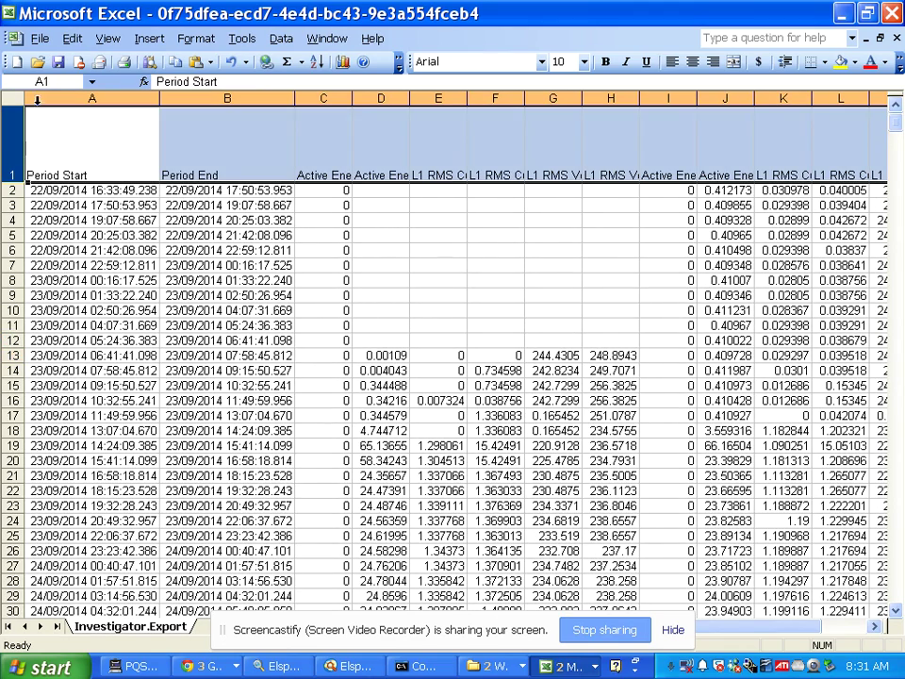
{"action": "left_click", "coordinate": [196, 38]}
{"action": "left_click", "coordinate": [213, 61]}
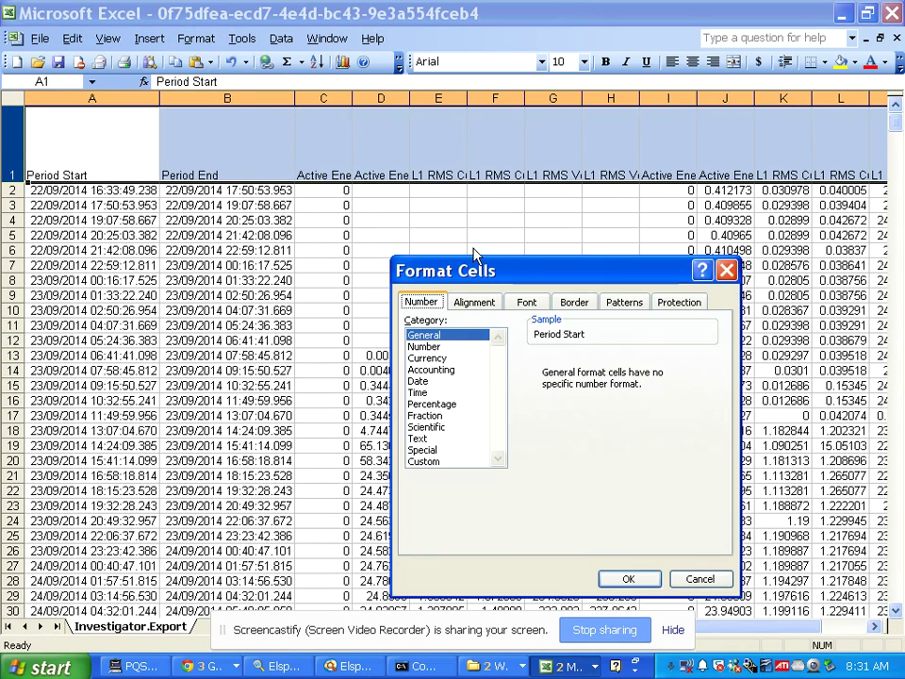
{"action": "left_click", "coordinate": [475, 303]}
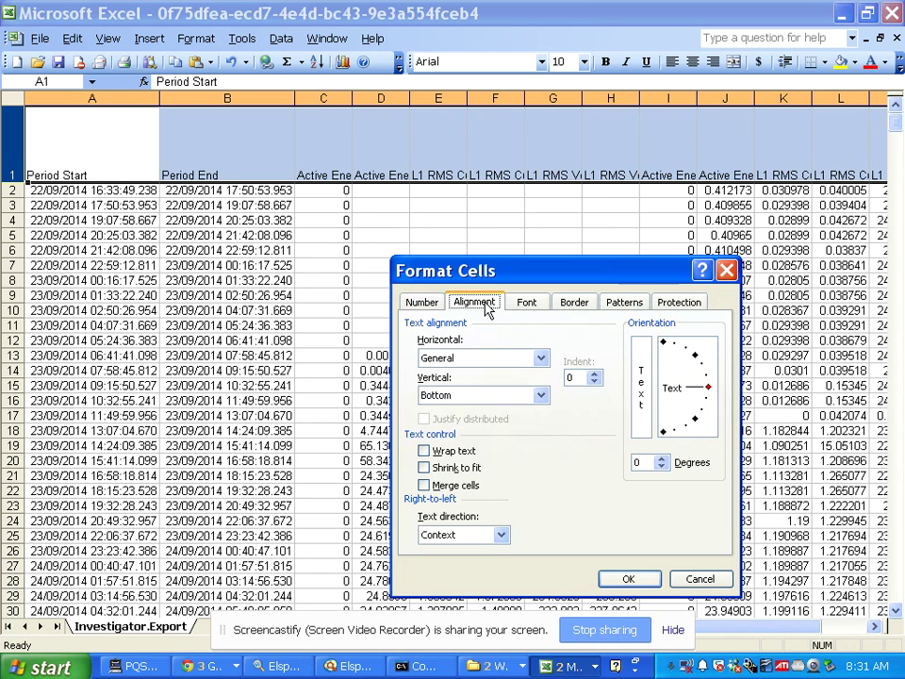
{"action": "left_click", "coordinate": [425, 451]}
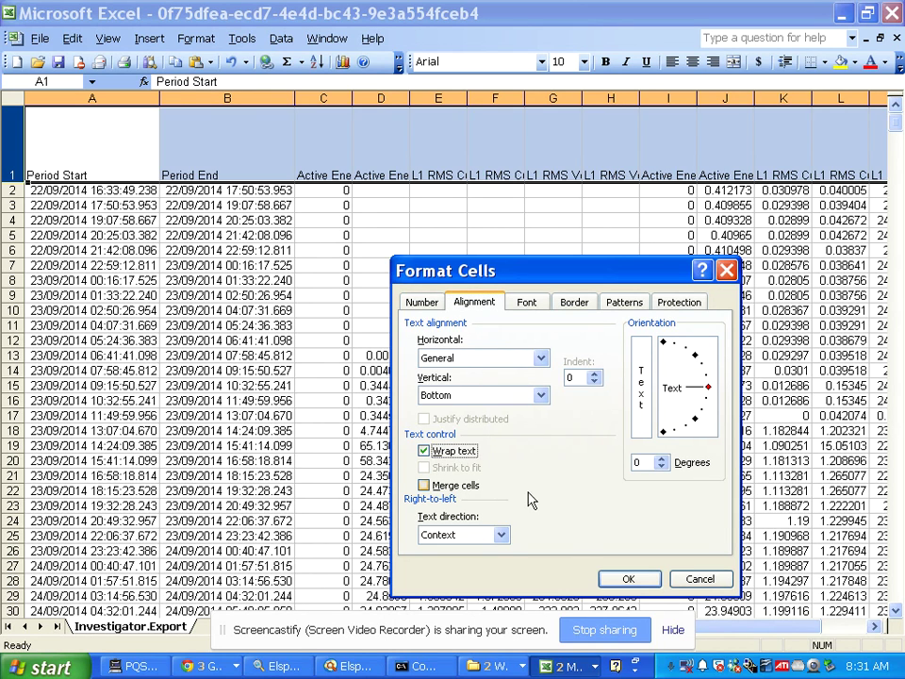
{"action": "left_click", "coordinate": [626, 579]}
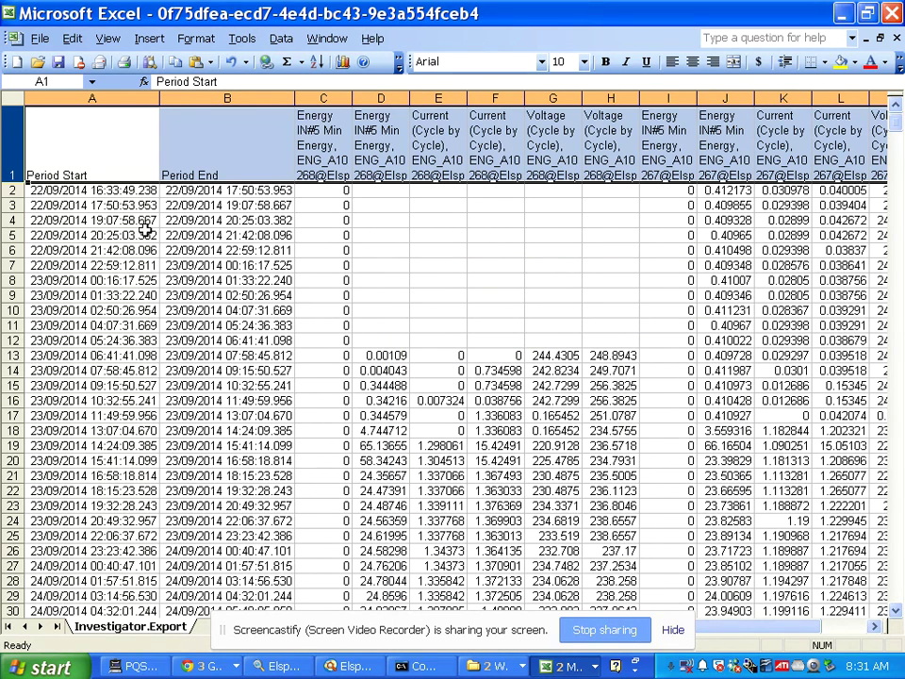
{"action": "left_click_drag", "start_coordinate": [11, 179], "coordinate": [11, 209]}
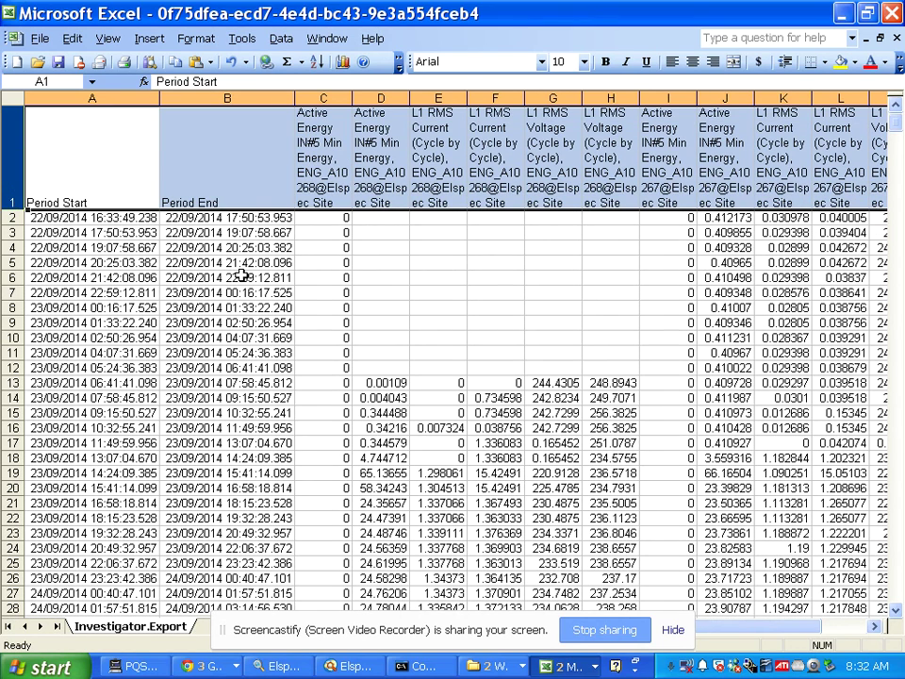
{"action": "left_click", "coordinate": [318, 304]}
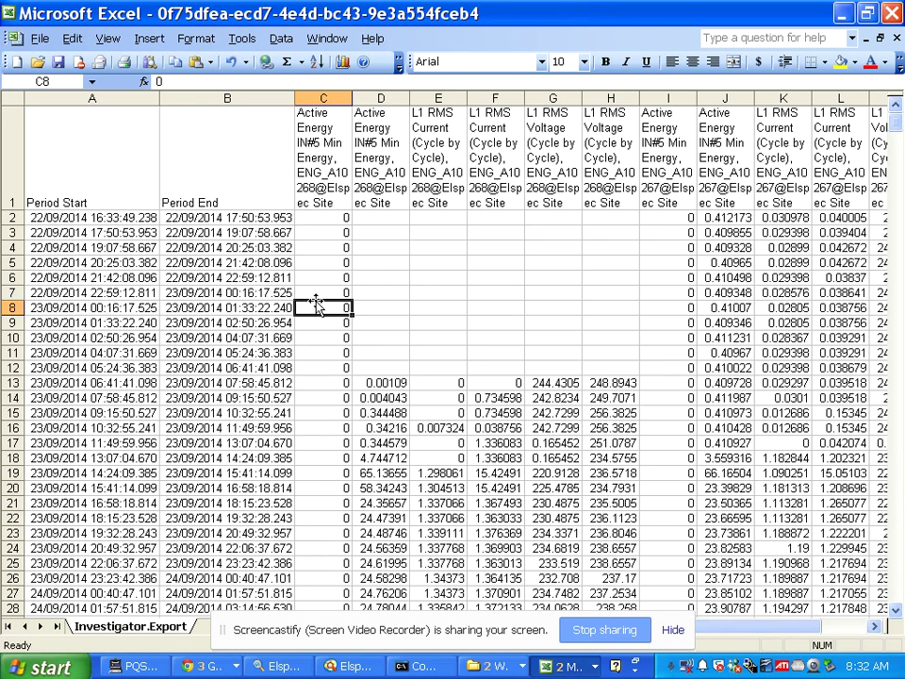
- Scroll down through the exported timestamps, current readings and energy columns
{"action": "key", "text": "Down"}
{"action": "key", "text": "Down"}
{"action": "key", "text": "Down"}
{"action": "key", "text": "Down"}
{"action": "key", "text": "Down"}
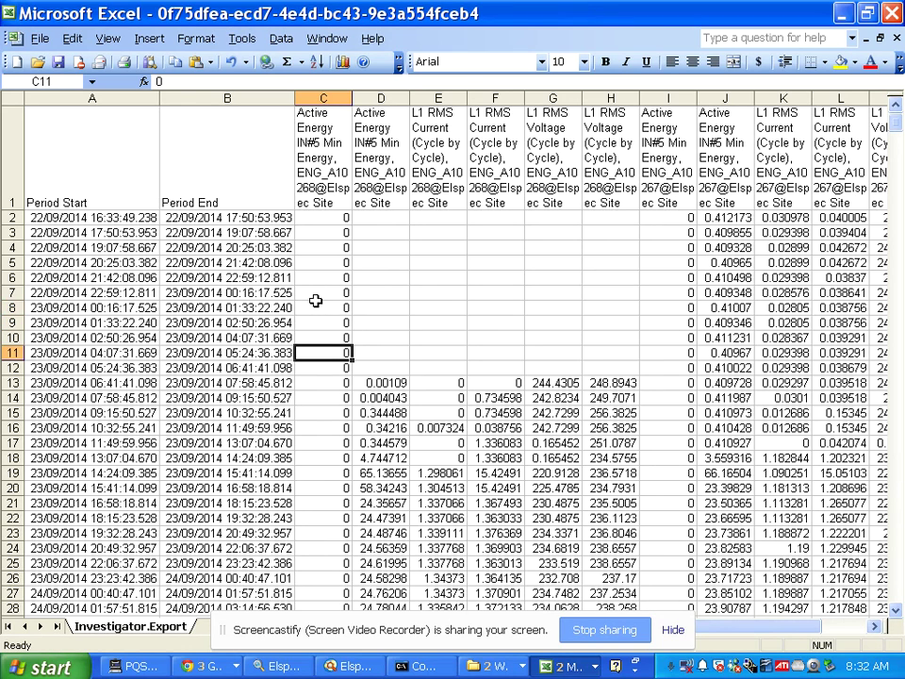
{"action": "key", "text": "Right"}
{"action": "key", "text": "Right"}
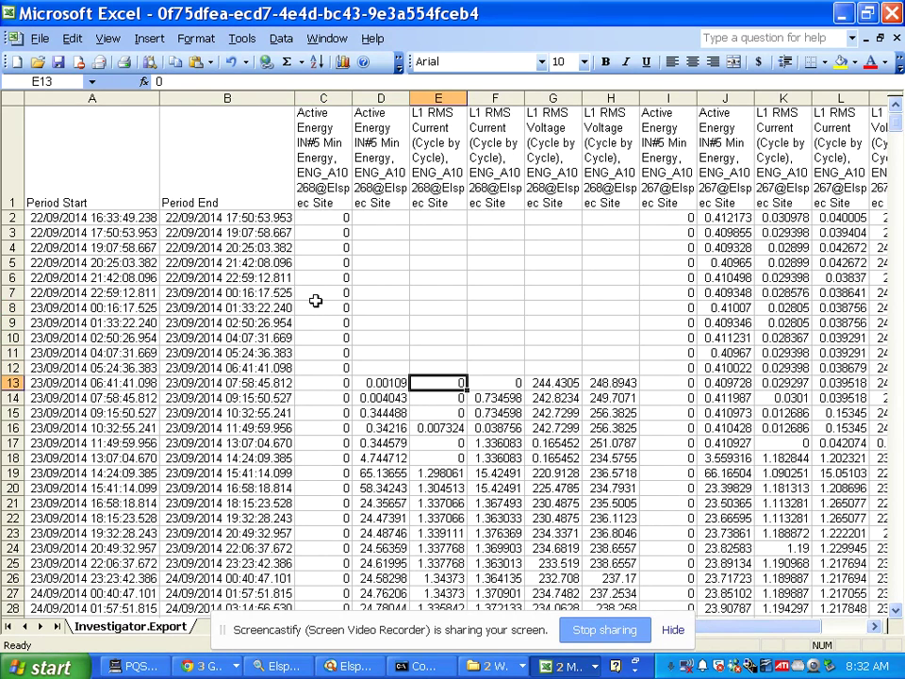
{"action": "key", "text": "Left"}
{"action": "key", "text": "Down"}
{"action": "key", "text": "Down"}
{"action": "key", "text": "Down"}
{"action": "key", "text": "Down"}
{"action": "key", "text": "Down"}
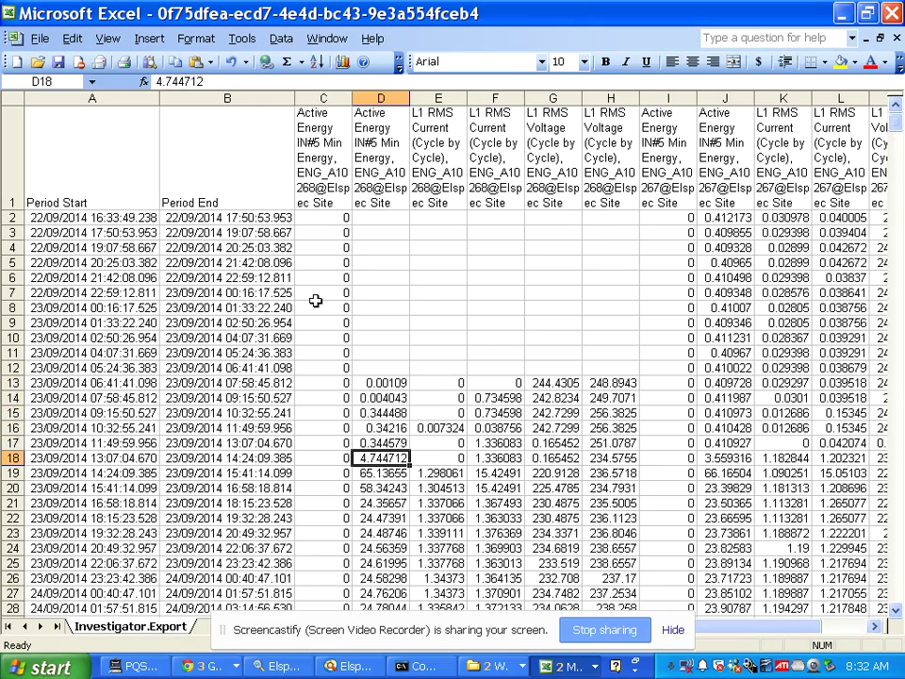
{"action": "key", "text": "Right"}
{"action": "key", "text": "Right"}
{"action": "key", "text": "Right"}
{"action": "key", "text": "Right"}
{"action": "key", "text": "Right"}
{"action": "key", "text": "Right"}
{"action": "key", "text": "Right"}
{"action": "key", "text": "Right"}
{"action": "key", "text": "Right"}
{"action": "key", "text": "Right"}
{"action": "key", "text": "Right"}
{"action": "key", "text": "Right"}
{"action": "key", "text": "Right"}
{"action": "key", "text": "Down"}
{"action": "key", "text": "Down"}
{"action": "key", "text": "Down"}
{"action": "key", "text": "Down"}
{"action": "key", "text": "Down"}
{"action": "key", "text": "Down"}
{"action": "key", "text": "Down"}
{"action": "key", "text": "Down"}
{"action": "key", "text": "Down"}
{"action": "key", "text": "Down"}
{"action": "key", "text": "Down"}
{"action": "key", "text": "Down"}
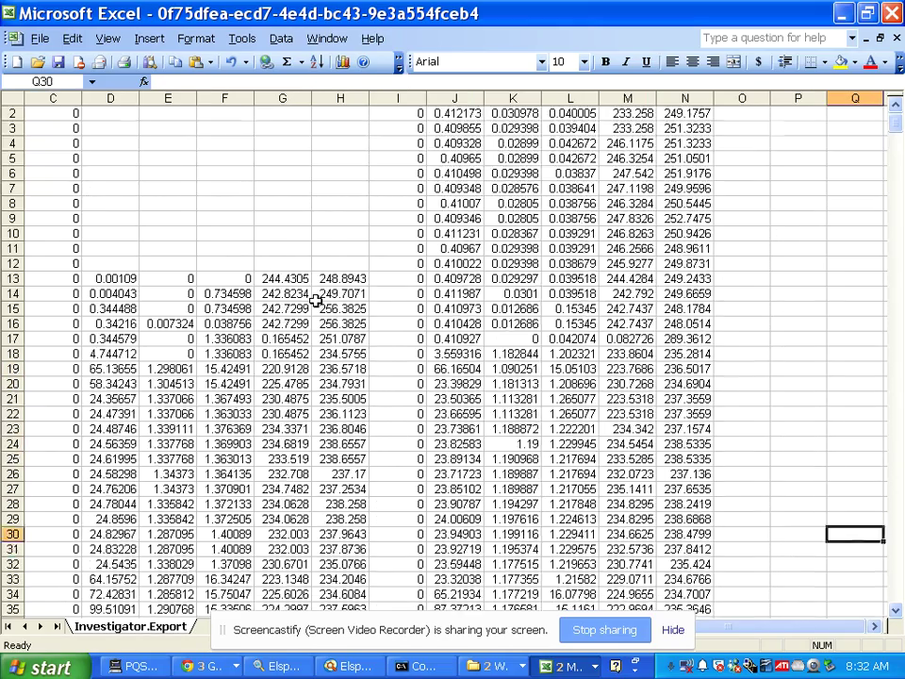
{"action": "key", "text": "Down"}
{"action": "key", "text": "Down"}
{"action": "key", "text": "Down"}
{"action": "key", "text": "Down"}
{"action": "key", "text": "Down"}
{"action": "key", "text": "Down"}
{"action": "key", "text": "Down"}
{"action": "key", "text": "Down"}
{"action": "key", "text": "Down"}
{"action": "key", "text": "Down"}
{"action": "key", "text": "Down"}
{"action": "key", "text": "Down"}
{"action": "key", "text": "Down"}
{"action": "key", "text": "Down"}
{"action": "key", "text": "Down"}
{"action": "key", "text": "Down"}
{"action": "key", "text": "Down"}
{"action": "key", "text": "Down"}
{"action": "key", "text": "Down"}
{"action": "key", "text": "Down"}
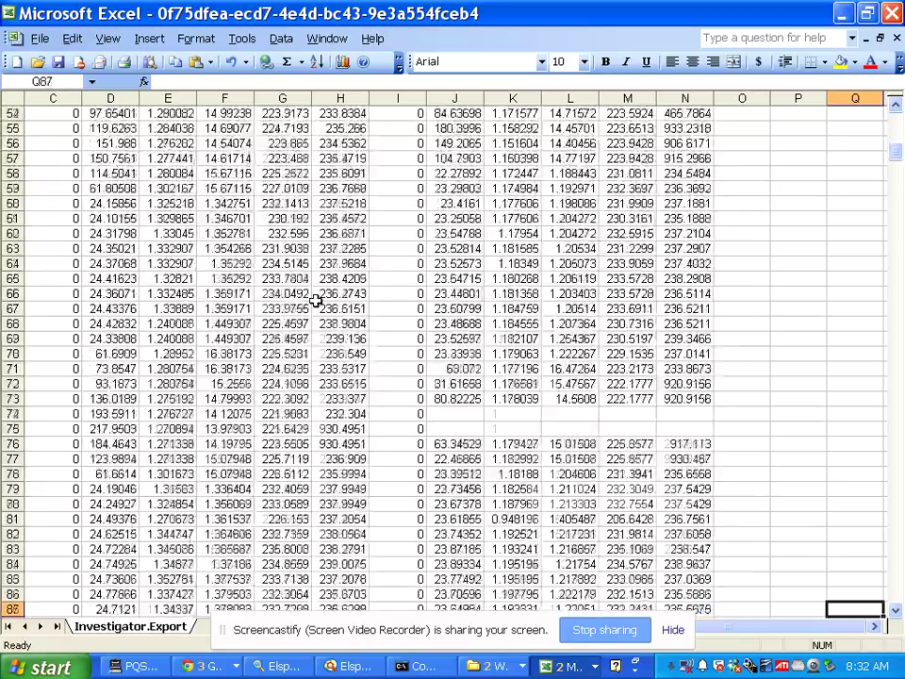
{"action": "key", "text": "Down"}
{"action": "key", "text": "Down"}
{"action": "key", "text": "Down"}
{"action": "key", "text": "Down"}
{"action": "key", "text": "Down"}
{"action": "key", "text": "Down"}
{"action": "key", "text": "Down"}
{"action": "key", "text": "Down"}
{"action": "key", "text": "Down"}
{"action": "key", "text": "Down"}
{"action": "key", "text": "Down"}
{"action": "key", "text": "Down"}
{"action": "key", "text": "Down"}
{"action": "key", "text": "Down"}
{"action": "key", "text": "Down"}
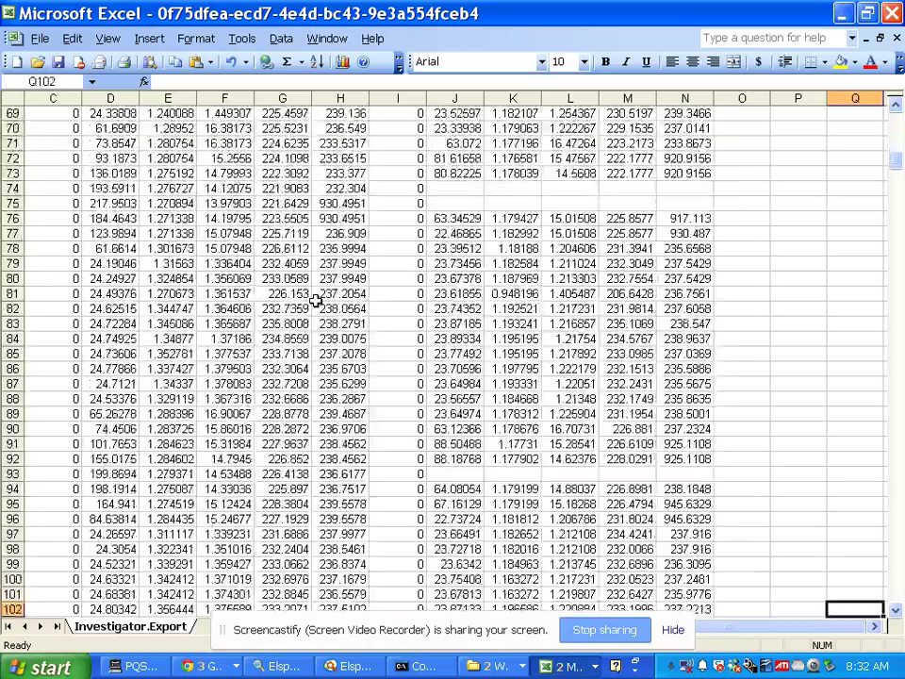
{"action": "key", "text": "Down"}
{"action": "key", "text": "Down"}
{"action": "key", "text": "Down"}
{"action": "key", "text": "Down"}
{"action": "key", "text": "Down"}
{"action": "key", "text": "Down"}
{"action": "key", "text": "Down"}
{"action": "key", "text": "Down"}
{"action": "key", "text": "Down"}
{"action": "key", "text": "Down"}
{"action": "key", "text": "Down"}
{"action": "key", "text": "Down"}
{"action": "key", "text": "Down"}
{"action": "key", "text": "Down"}
{"action": "key", "text": "Down"}
{"action": "key", "text": "Down"}
{"action": "key", "text": "Down"}
{"action": "key", "text": "Down"}
{"action": "key", "text": "Down"}
{"action": "key", "text": "Down"}
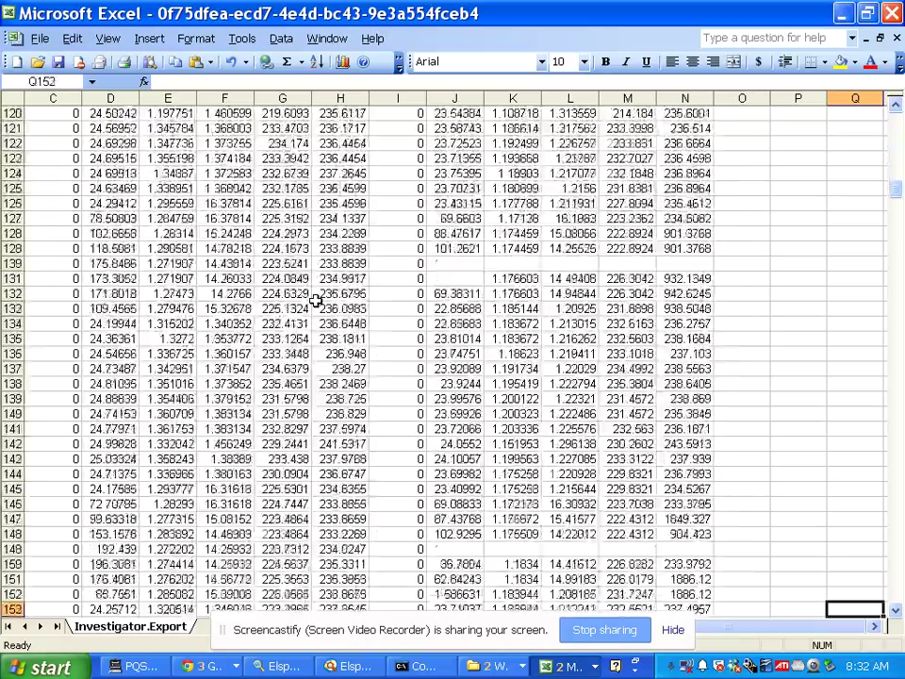
{"action": "key", "text": "Down"}
{"action": "key", "text": "Down"}
{"action": "key", "text": "Down"}
{"action": "key", "text": "Down"}
{"action": "key", "text": "Down"}
{"action": "key", "text": "Down"}
{"action": "key", "text": "Down"}
{"action": "key", "text": "Down"}
{"action": "key", "text": "Down"}
{"action": "key", "text": "Down"}
{"action": "key", "text": "Down"}
{"action": "key", "text": "Down"}
{"action": "key", "text": "Down"}
{"action": "key", "text": "Down"}
{"action": "key", "text": "Down"}
{"action": "key", "text": "Down"}
{"action": "key", "text": "Down"}
{"action": "key", "text": "Down"}
{"action": "key", "text": "Down"}
{"action": "key", "text": "Down"}
{"action": "key", "text": "Down"}
{"action": "key", "text": "Down"}
{"action": "key", "text": "Down"}
{"action": "key", "text": "Down"}
{"action": "key", "text": "Down"}
{"action": "key", "text": "Down"}
{"action": "key", "text": "Down"}
{"action": "key", "text": "Down"}
{"action": "key", "text": "Down"}
{"action": "key", "text": "Down"}
{"action": "key", "text": "Down"}
{"action": "key", "text": "Down"}
{"action": "key", "text": "Down"}
{"action": "key", "text": "Down"}
{"action": "key", "text": "Down"}
{"action": "key", "text": "Down"}
{"action": "key", "text": "Down"}
{"action": "key", "text": "Down"}
{"action": "key", "text": "Down"}
{"action": "key", "text": "Down"}
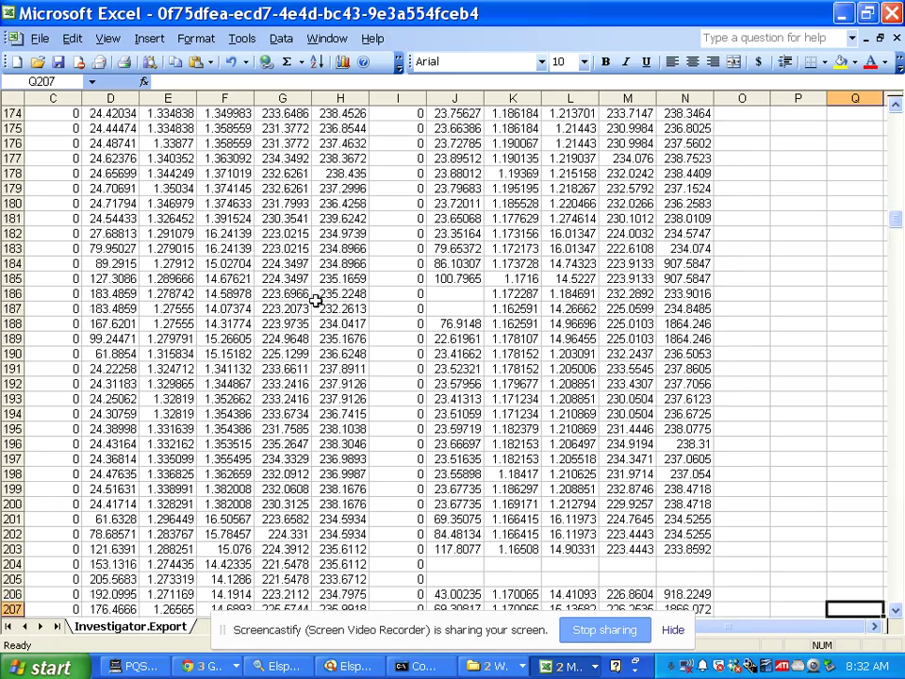
{"action": "key", "text": "Down"}
{"action": "key", "text": "Down"}
{"action": "key", "text": "Down"}
{"action": "key", "text": "Down"}
{"action": "key", "text": "Down"}
{"action": "key", "text": "Down"}
{"action": "key", "text": "Down"}
{"action": "key", "text": "Down"}
{"action": "key", "text": "Down"}
{"action": "key", "text": "Down"}
{"action": "key", "text": "Down"}
{"action": "key", "text": "Down"}
{"action": "key", "text": "Down"}
{"action": "key", "text": "Down"}
{"action": "key", "text": "Down"}
{"action": "key", "text": "Down"}
{"action": "key", "text": "Down"}
{"action": "key", "text": "Down"}
{"action": "key", "text": "Down"}
{"action": "key", "text": "Down"}
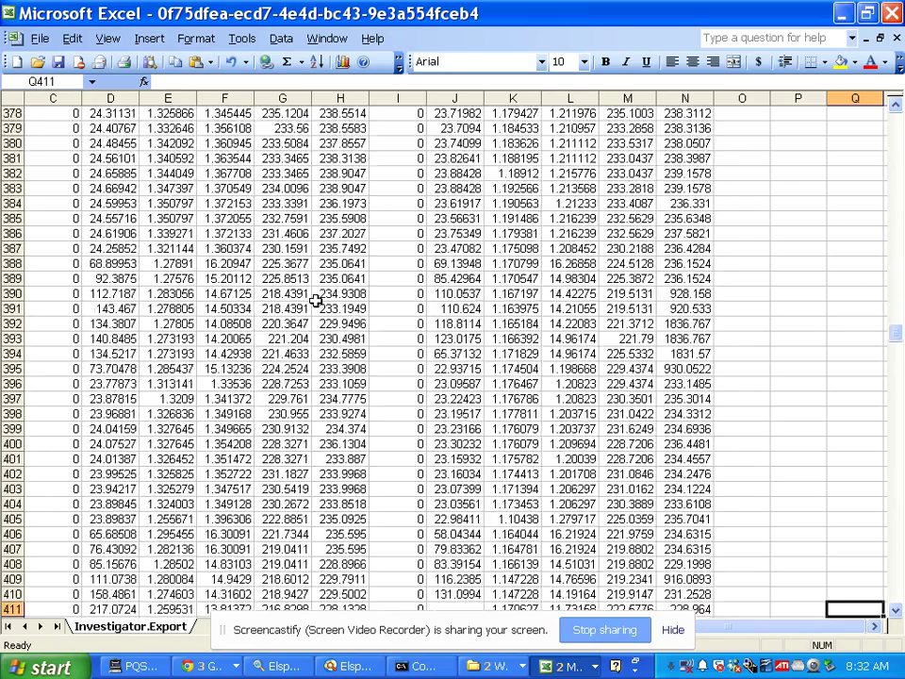
{"action": "key", "text": "Down"}
{"action": "key", "text": "Down"}
{"action": "key", "text": "Down"}
{"action": "key", "text": "Down"}
{"action": "key", "text": "Down"}
{"action": "key", "text": "Down"}
{"action": "key", "text": "Down"}
{"action": "key", "text": "Down"}
{"action": "key", "text": "Down"}
{"action": "key", "text": "Down"}
{"action": "key", "text": "Down"}
{"action": "key", "text": "Down"}
{"action": "key", "text": "Down"}
{"action": "key", "text": "Down"}
{"action": "key", "text": "Down"}
{"action": "key", "text": "Down"}
{"action": "key", "text": "Down"}
{"action": "key", "text": "Down"}
{"action": "key", "text": "Down"}
{"action": "key", "text": "Down"}
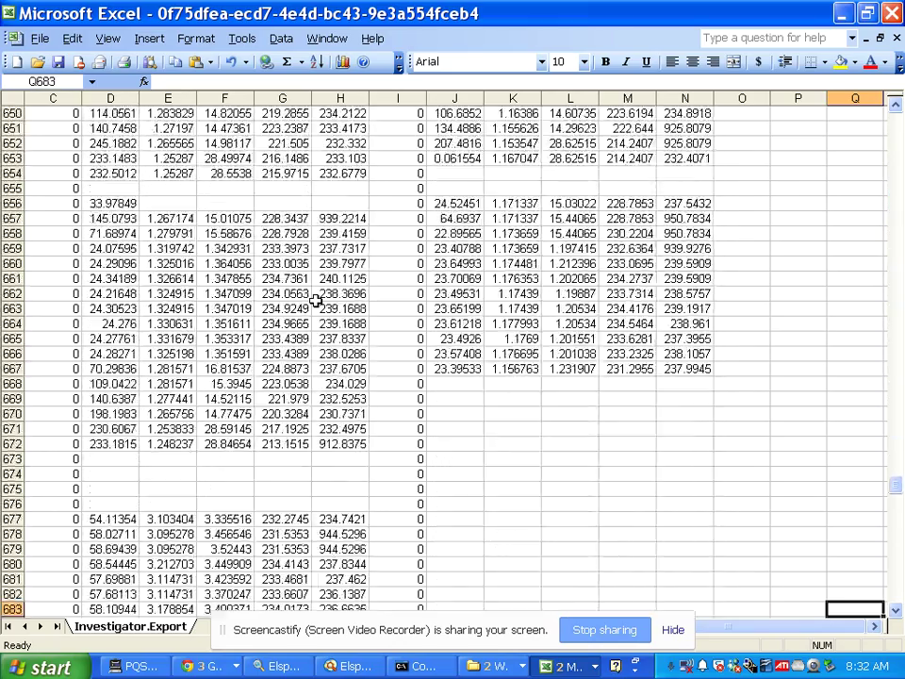
{"action": "key", "text": "Down"}
{"action": "key", "text": "Down"}
{"action": "key", "text": "Down"}
{"action": "key", "text": "Down"}
{"action": "key", "text": "Down"}
{"action": "key", "text": "Down"}
{"action": "key", "text": "Down"}
{"action": "key", "text": "Down"}
{"action": "key", "text": "Down"}
{"action": "key", "text": "Down"}
{"action": "key", "text": "Down"}
{"action": "key", "text": "Down"}
{"action": "key", "text": "Down"}
{"action": "key", "text": "Down"}
{"action": "key", "text": "Down"}
{"action": "key", "text": "Down"}
{"action": "key", "text": "Down"}
{"action": "key", "text": "Down"}
{"action": "key", "text": "Down"}
{"action": "key", "text": "Down"}
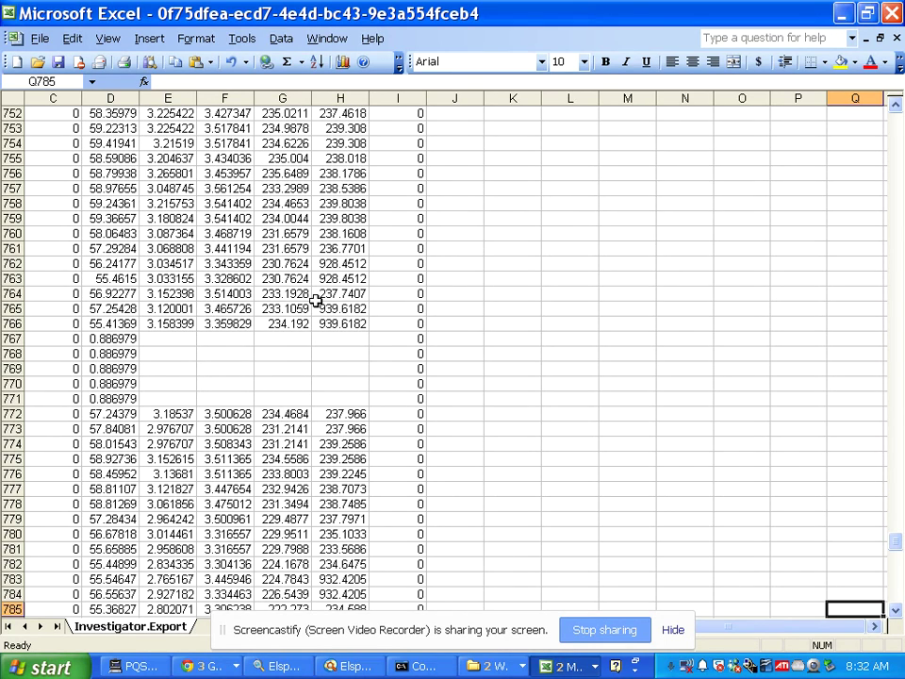
- Reach last row 877, check the blank readings in rows 874–877, then scroll back up
{"action": "key", "text": "Down"}
{"action": "key", "text": "Left"}
{"action": "key", "text": "Left"}
{"action": "key", "text": "Left"}
{"action": "key", "text": "Left"}
{"action": "key", "text": "Left"}
{"action": "key", "text": "Left"}
{"action": "key", "text": "Left"}
{"action": "key", "text": "Left"}
{"action": "key", "text": "Left"}
{"action": "key", "text": "Left"}
{"action": "key", "text": "Left"}
{"action": "key", "text": "Left"}
{"action": "key", "text": "Left"}
{"action": "key", "text": "Left"}
{"action": "key", "text": "Left"}
{"action": "key", "text": "Left"}
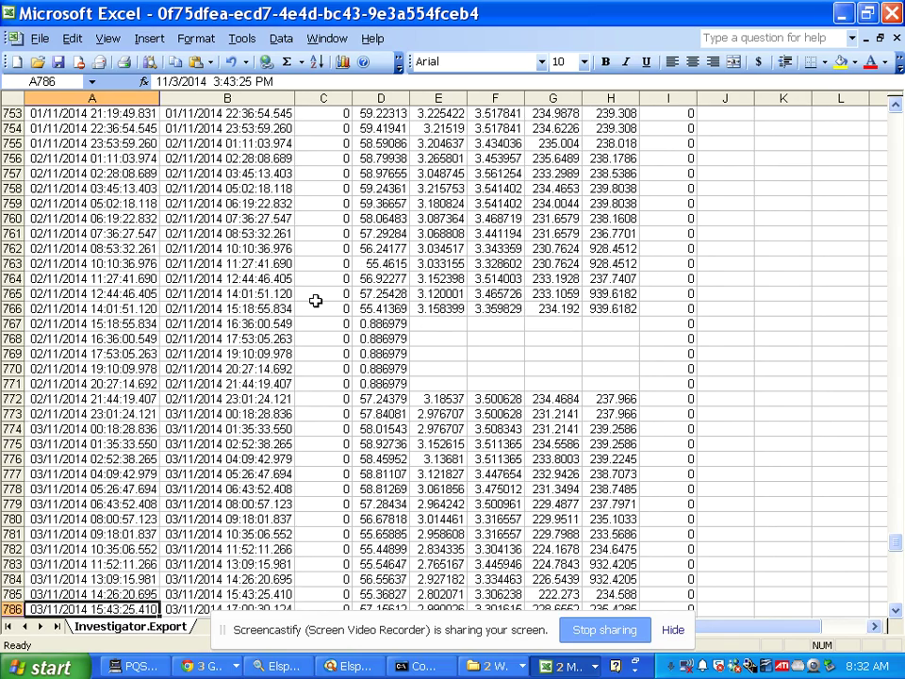
{"action": "key", "text": "Down"}
{"action": "key", "text": "Down"}
{"action": "key", "text": "Down"}
{"action": "key", "text": "Down"}
{"action": "key", "text": "Down"}
{"action": "key", "text": "Down"}
{"action": "key", "text": "Down"}
{"action": "key", "text": "Down"}
{"action": "key", "text": "Down"}
{"action": "key", "text": "Down"}
{"action": "key", "text": "Down"}
{"action": "key", "text": "Down"}
{"action": "key", "text": "Down"}
{"action": "key", "text": "Down"}
{"action": "key", "text": "Down"}
{"action": "key", "text": "Down"}
{"action": "key", "text": "Down"}
{"action": "key", "text": "Down"}
{"action": "key", "text": "Down"}
{"action": "key", "text": "Down"}
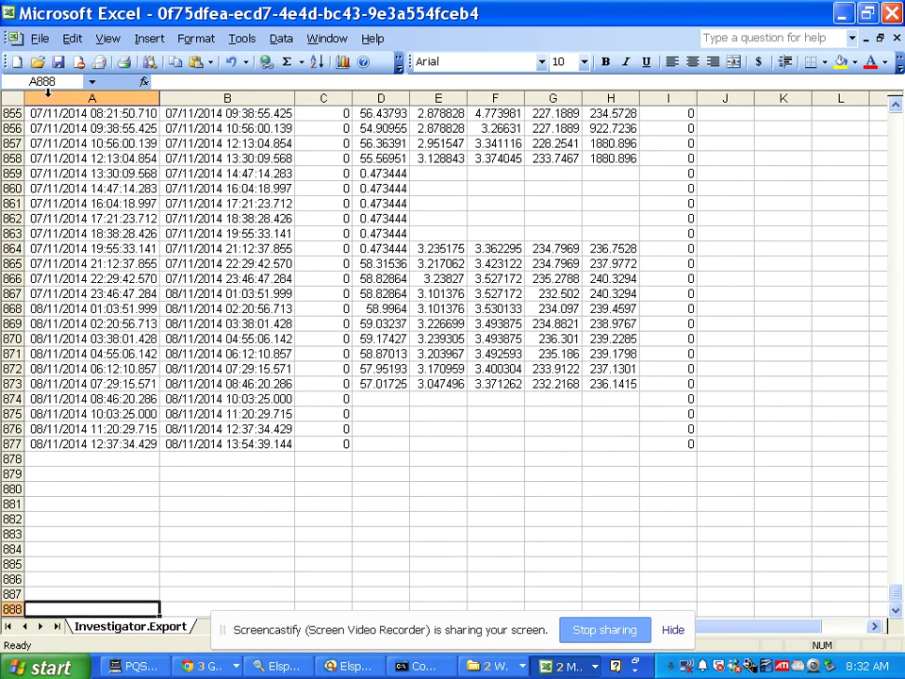
{"action": "left_click_drag", "start_coordinate": [179, 127], "coordinate": [226, 218]}
{"action": "left_click", "coordinate": [446, 231]}
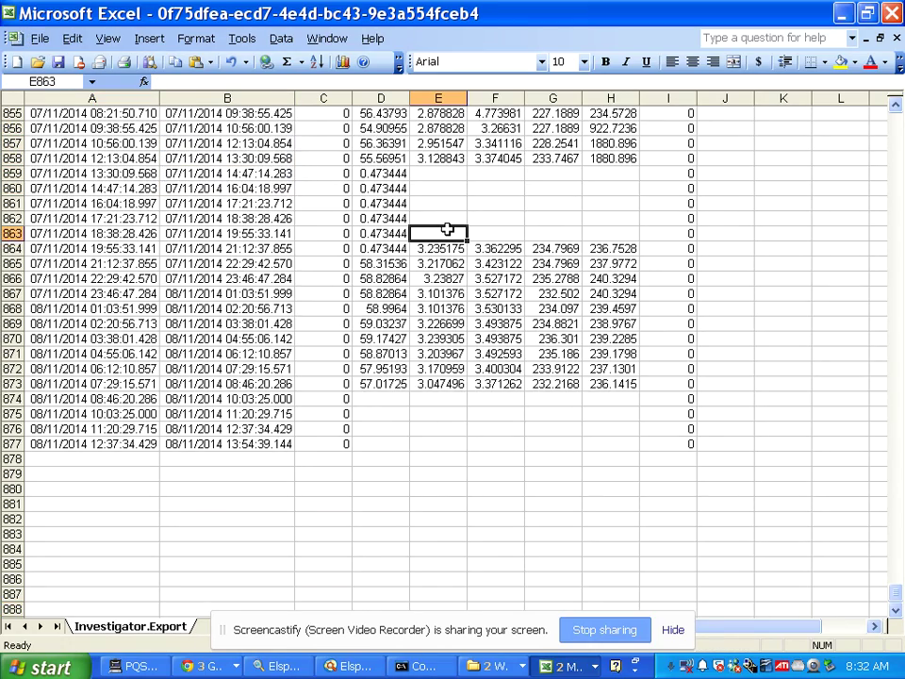
{"action": "key", "text": "Up"}
{"action": "key", "text": "Up"}
{"action": "key", "text": "Up"}
{"action": "key", "text": "Up"}
{"action": "key", "text": "Up"}
{"action": "key", "text": "Up"}
{"action": "key", "text": "Up"}
{"action": "key", "text": "Up"}
{"action": "key", "text": "Up"}
{"action": "key", "text": "Up"}
{"action": "key", "text": "Up"}
{"action": "key", "text": "Up"}
{"action": "key", "text": "Up"}
{"action": "key", "text": "Up"}
{"action": "key", "text": "Up"}
{"action": "key", "text": "Up"}
{"action": "key", "text": "Up"}
{"action": "key", "text": "Up"}
{"action": "key", "text": "Up"}
{"action": "key", "text": "Up"}
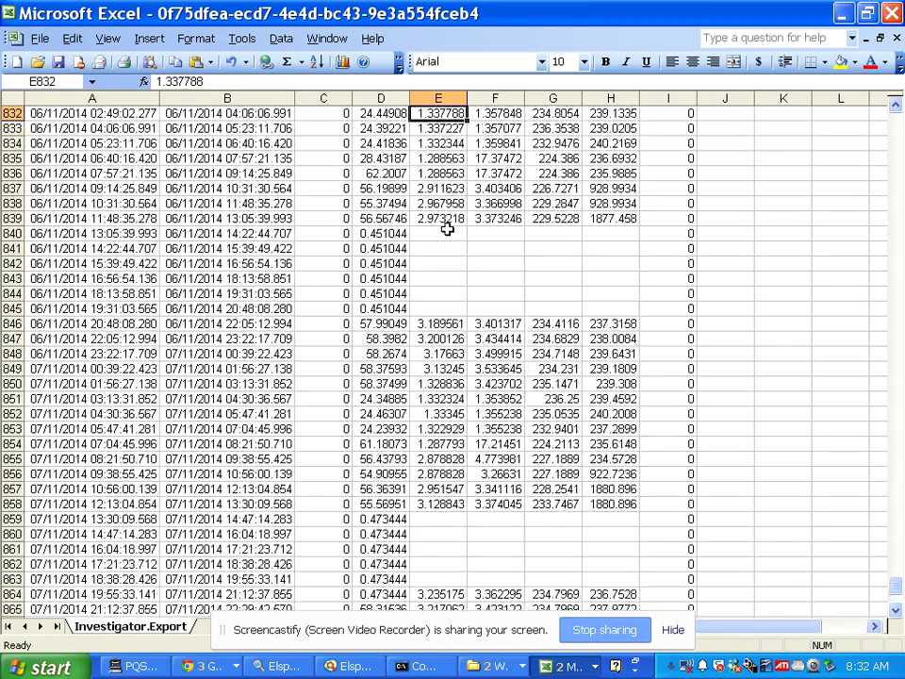
{"action": "key", "text": "Up"}
{"action": "key", "text": "Up"}
{"action": "key", "text": "Up"}
{"action": "key", "text": "Up"}
{"action": "key", "text": "Up"}
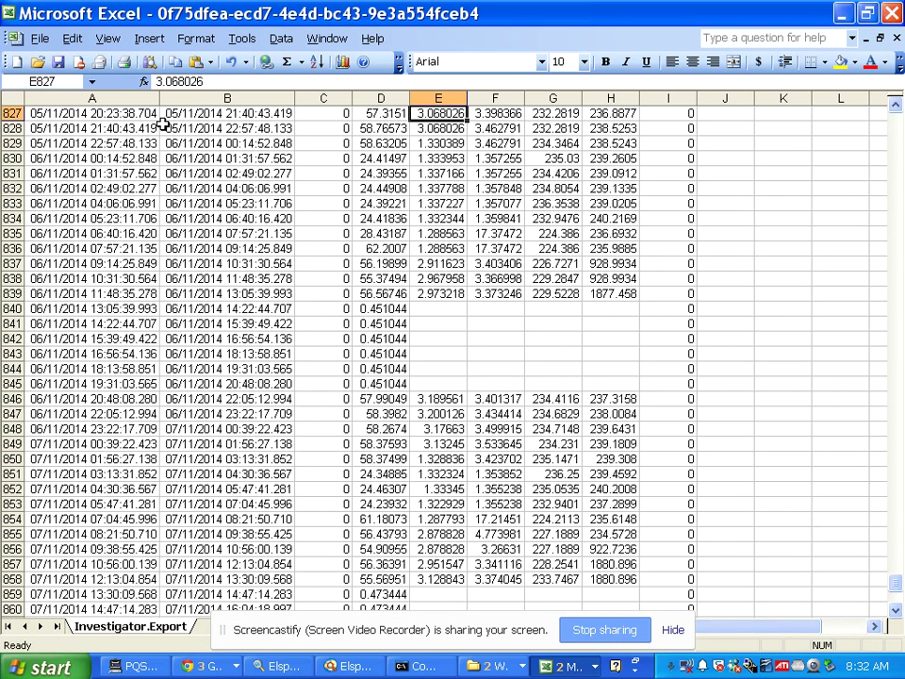
{"action": "left_click", "coordinate": [43, 39]}
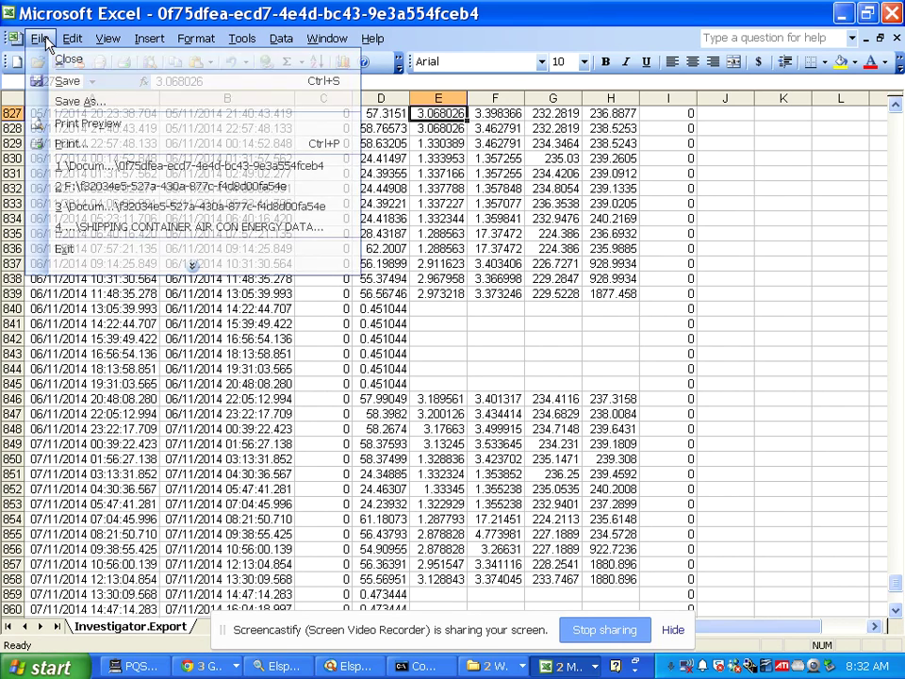
- Save the workbook to F: as XML Spreadsheet with 'MIN and MAX' appended to its name, then close Excel
{"action": "left_click", "coordinate": [63, 99]}
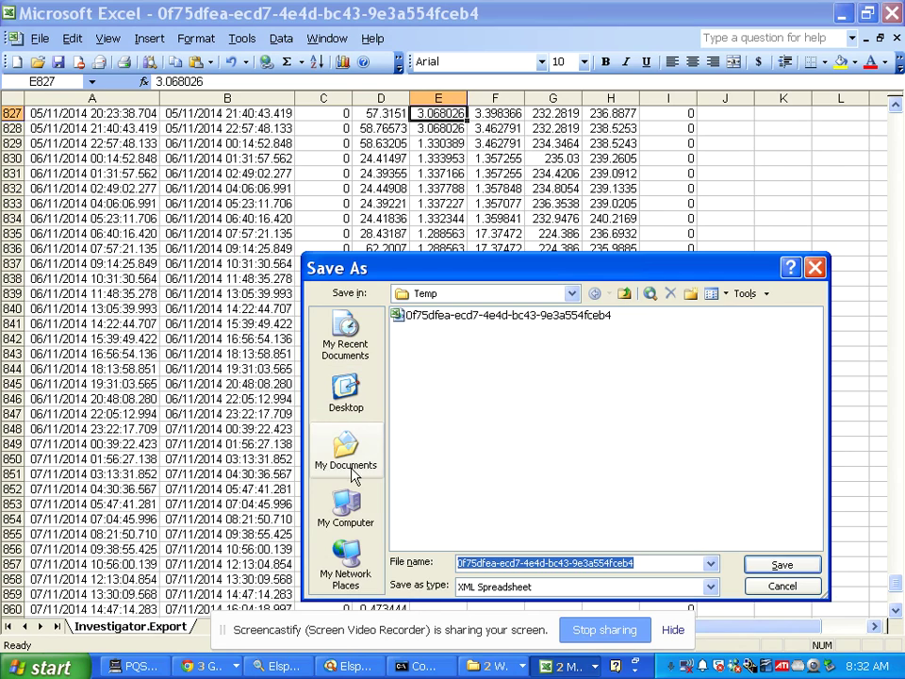
{"action": "left_click", "coordinate": [337, 514]}
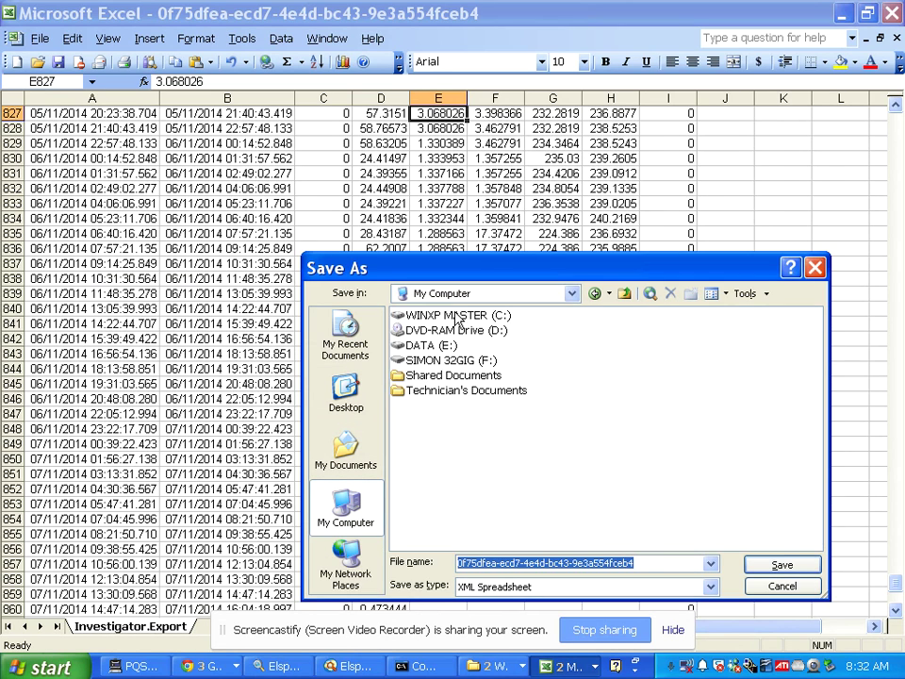
{"action": "left_click", "coordinate": [401, 375]}
{"action": "double_click", "coordinate": [443, 362]}
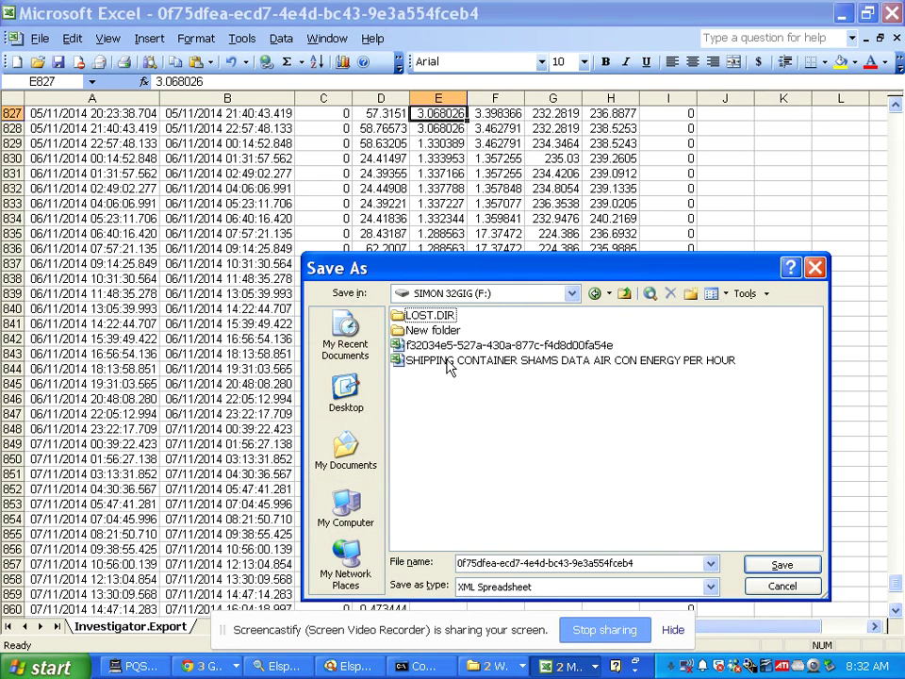
{"action": "left_click", "coordinate": [449, 366]}
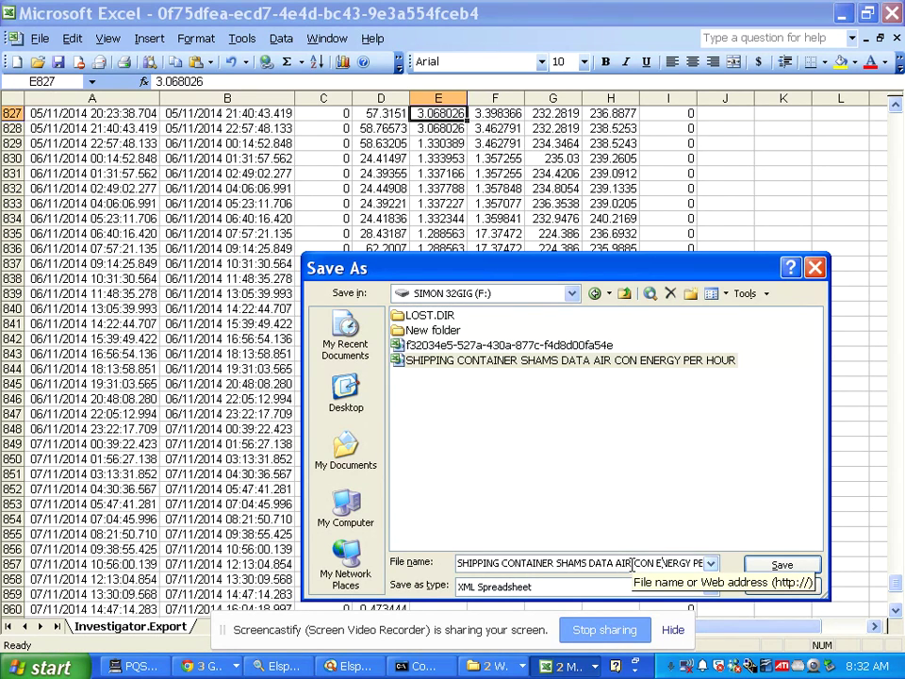
{"action": "key", "text": "End"}
{"action": "type", "text": "MIN and"}
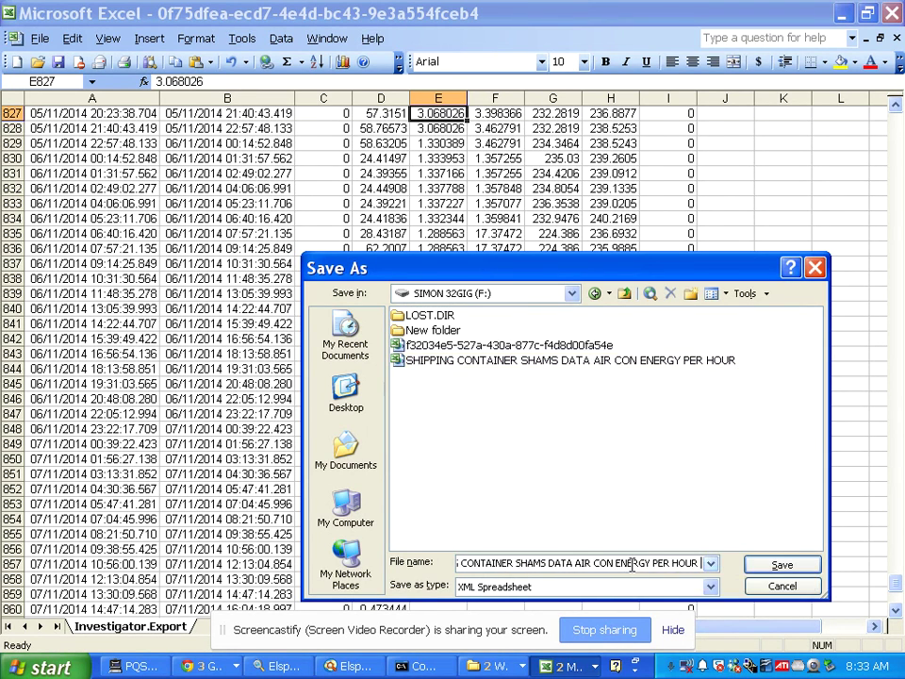
{"action": "type", "text": " MAX"}
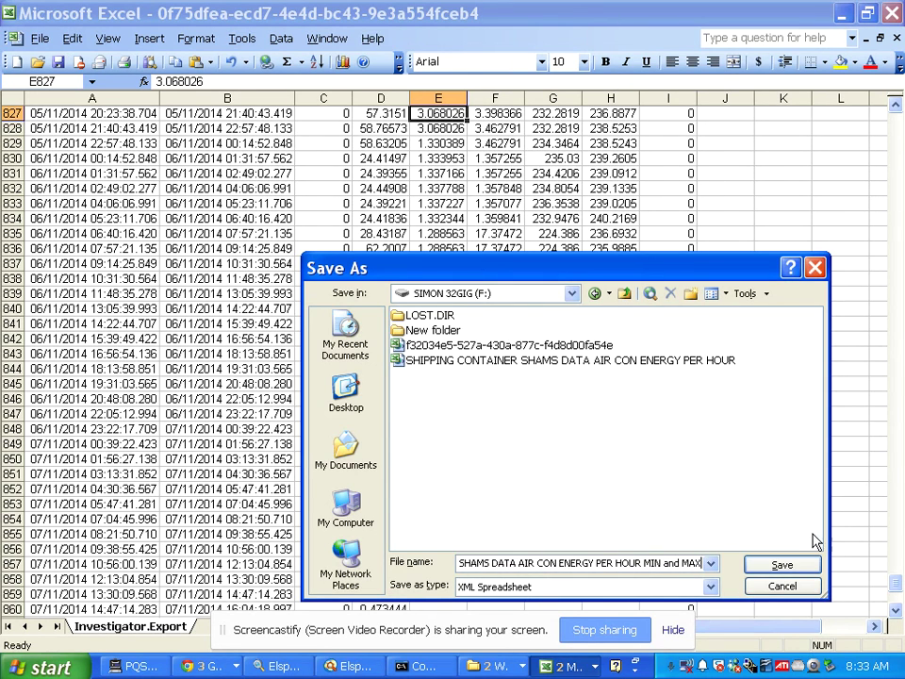
{"action": "left_click", "coordinate": [780, 563]}
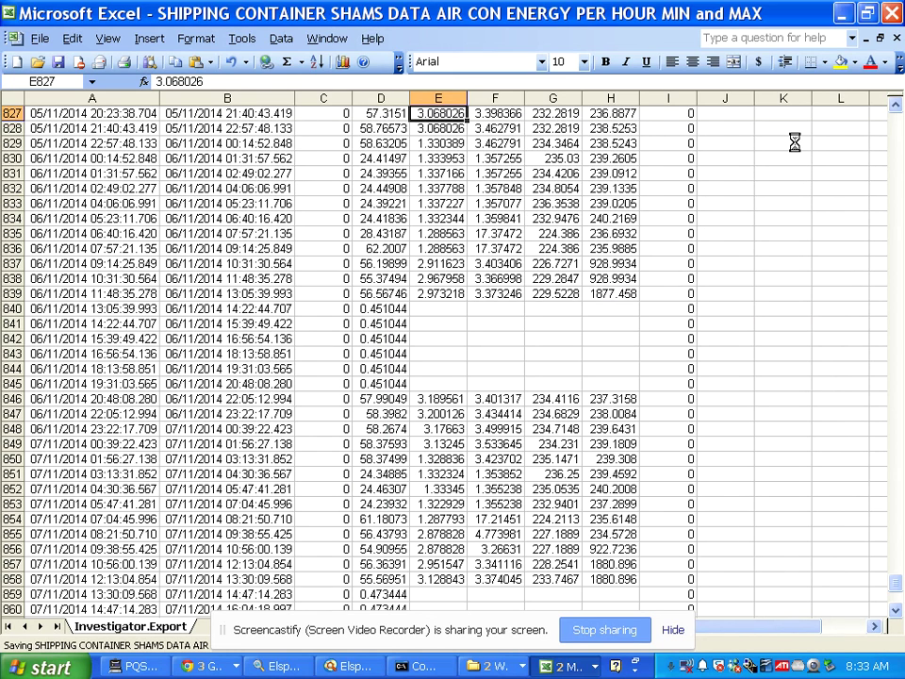
{"action": "left_click", "coordinate": [891, 12]}
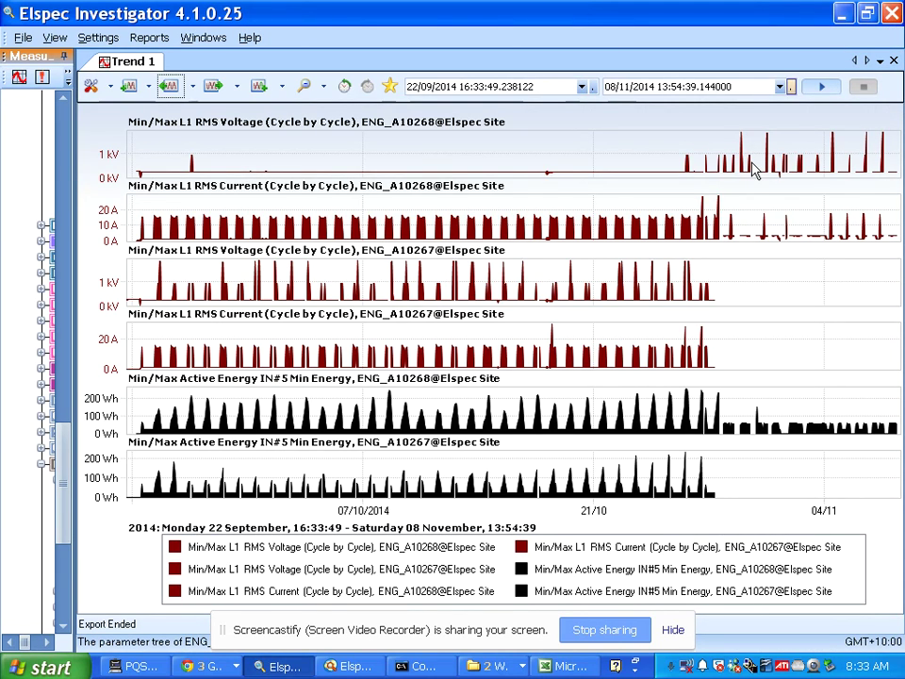